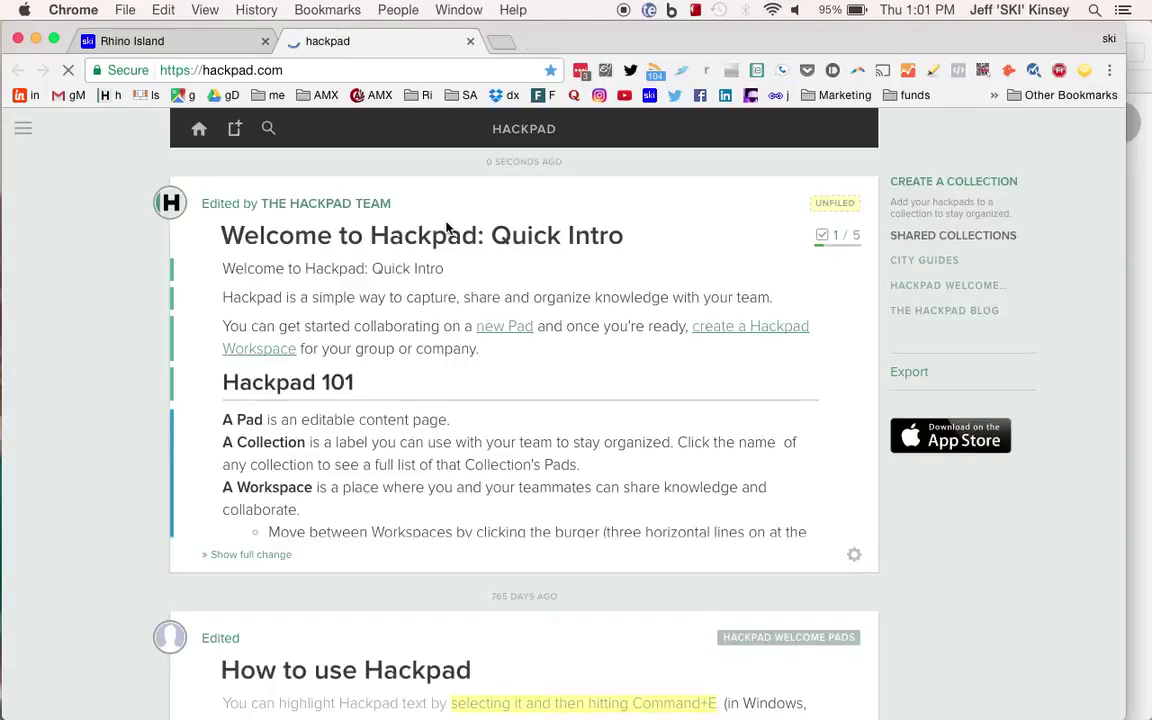
Scroll the Hackpad home feed down and back up to review the welcome pads.
scroll(545, 308, down, 3)
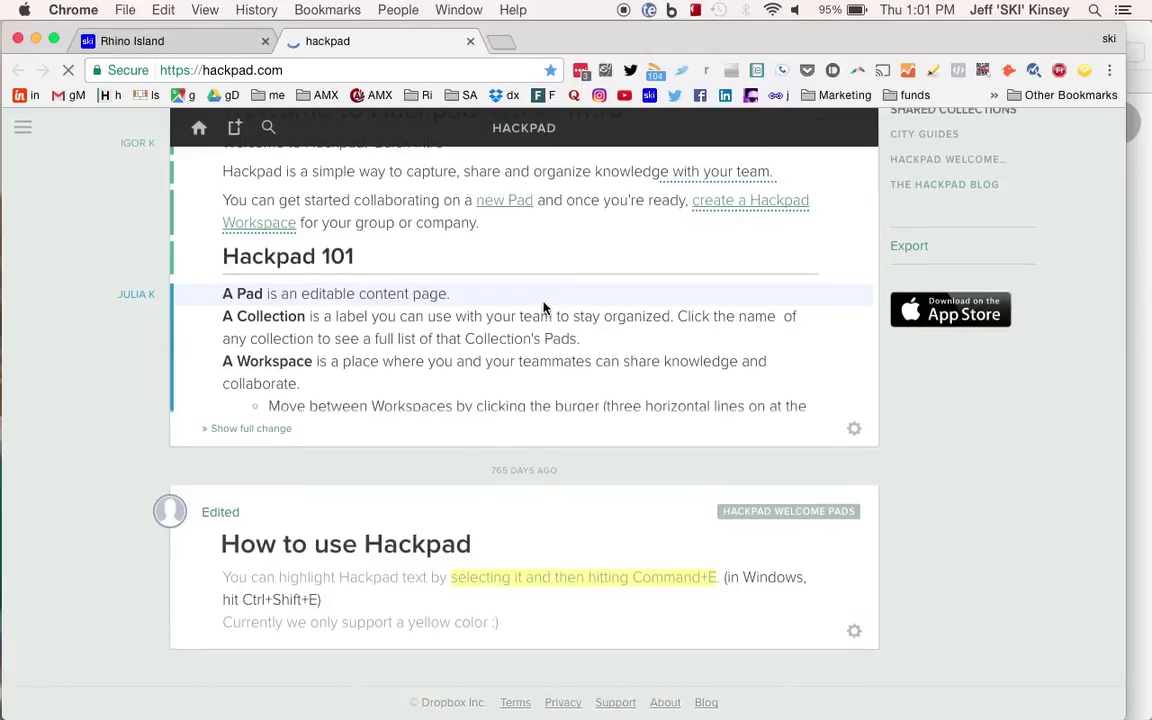
scroll(590, 340, down, 1)
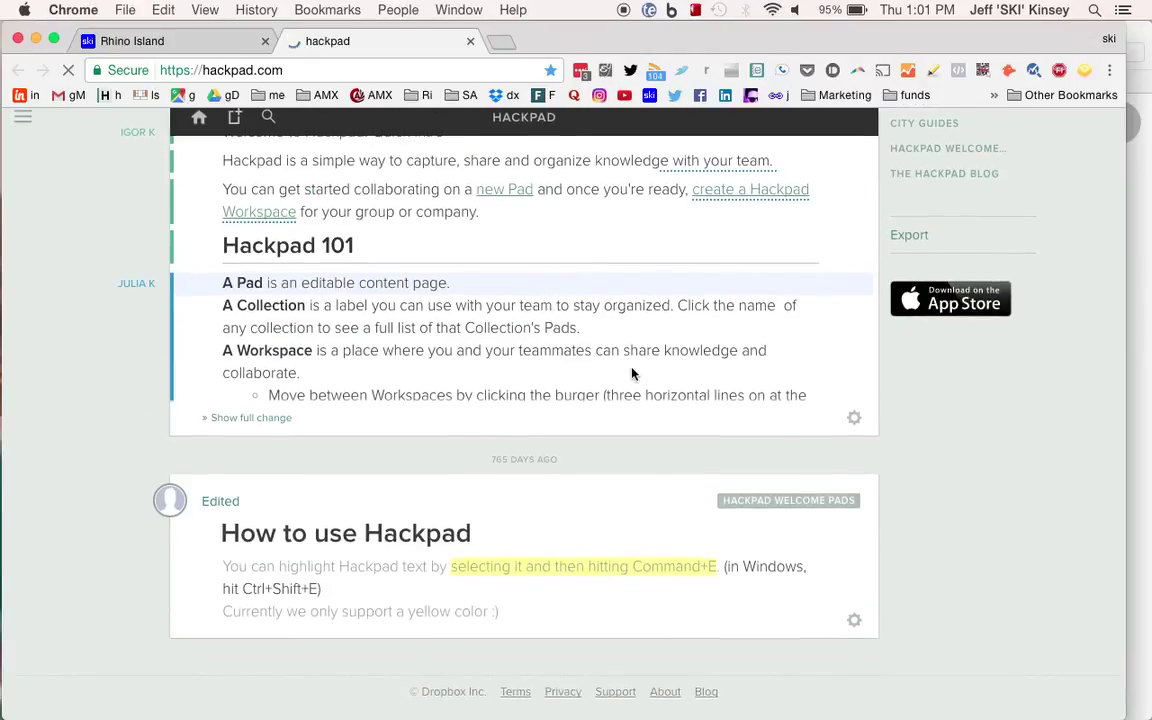
scroll(600, 380, up, 3)
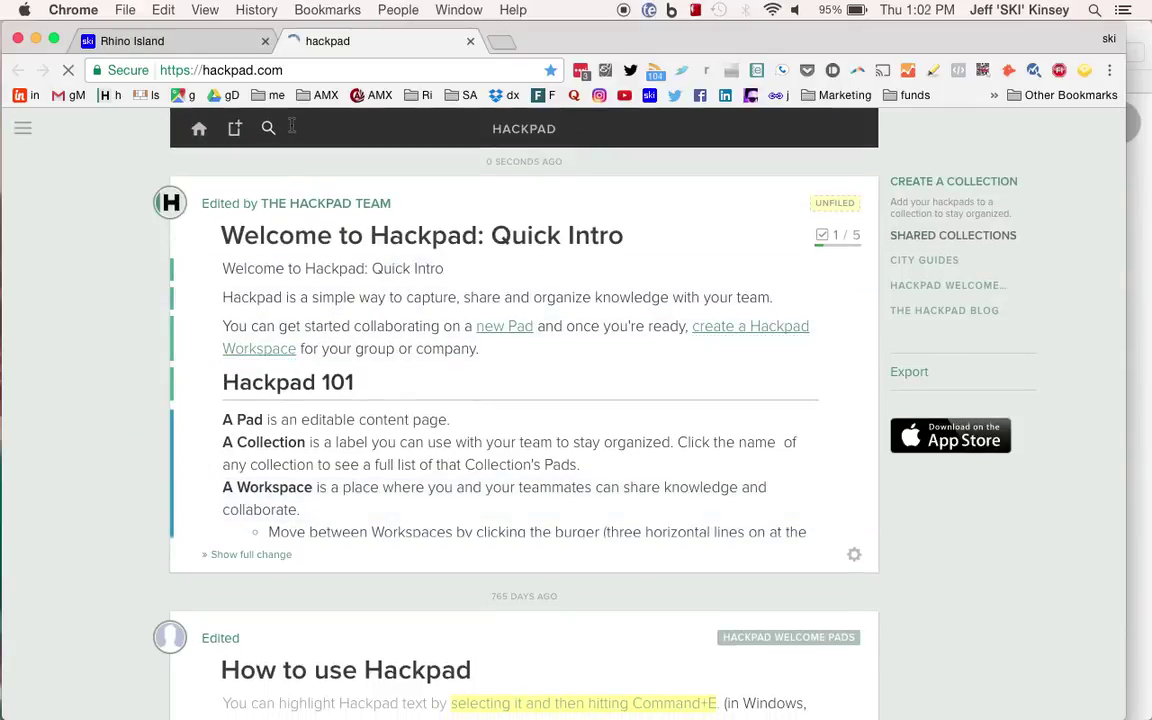
Create a new untitled pad and restrict its visibility to invitees only.
click(234, 132)
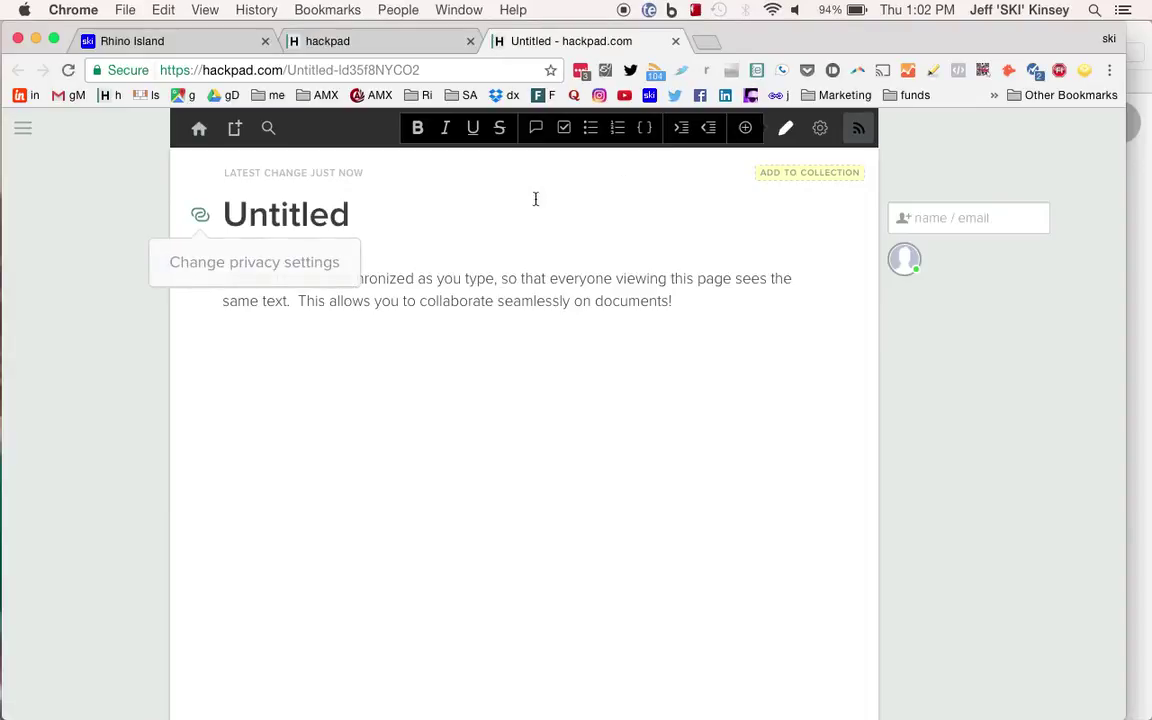
click(201, 216)
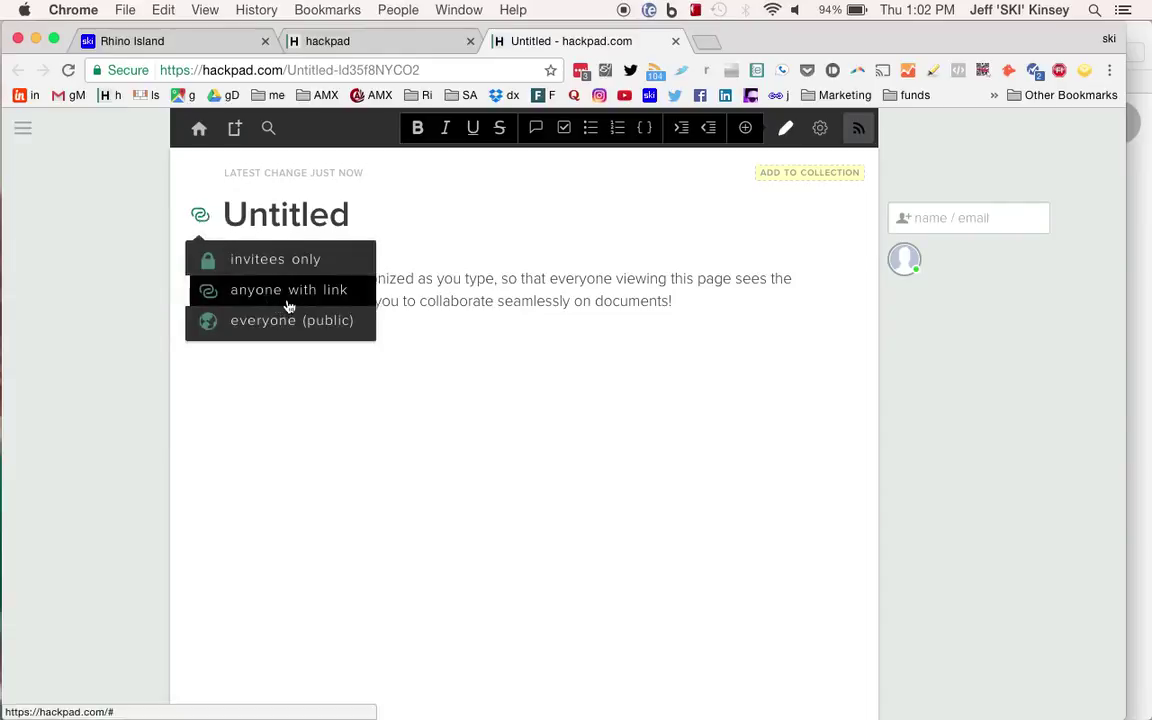
click(365, 70)
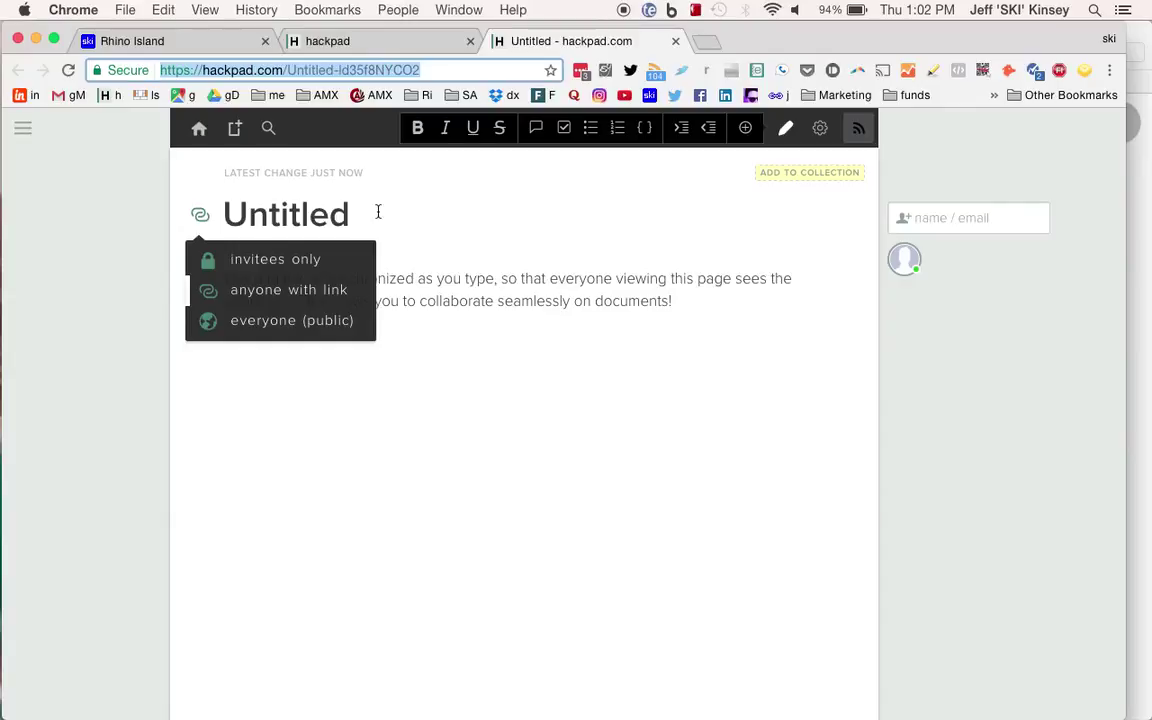
click(254, 262)
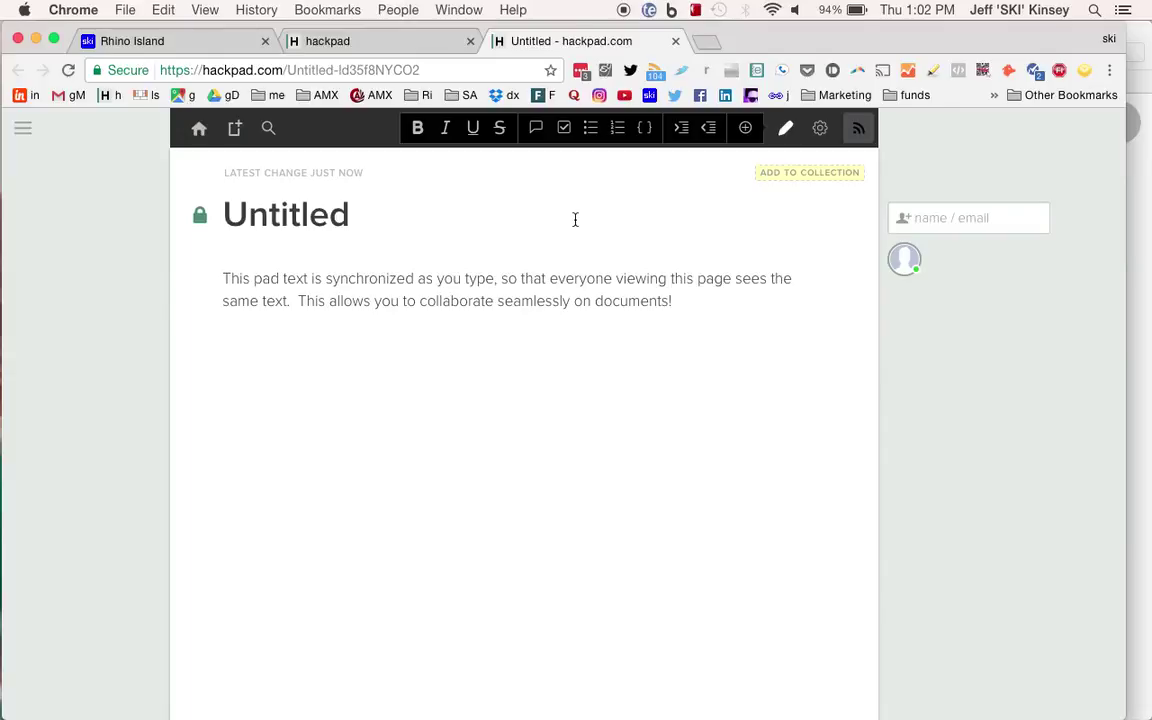
Add the pad to a new collection named HowToMarket.
click(819, 181)
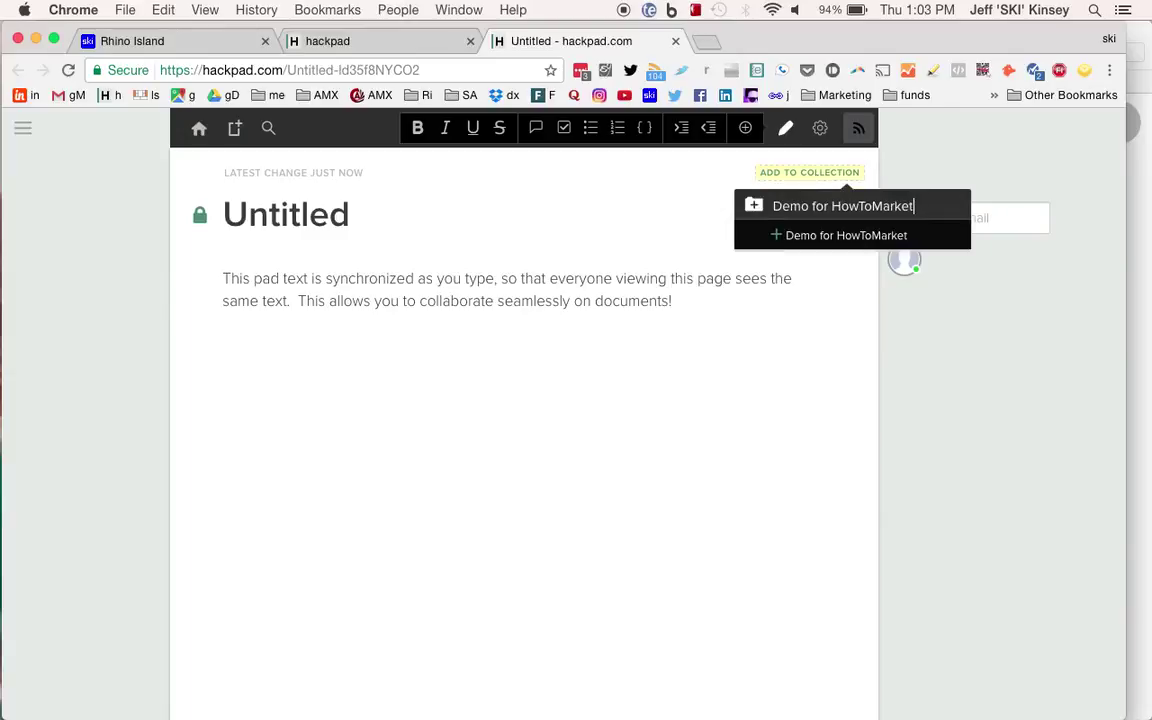
click(833, 206)
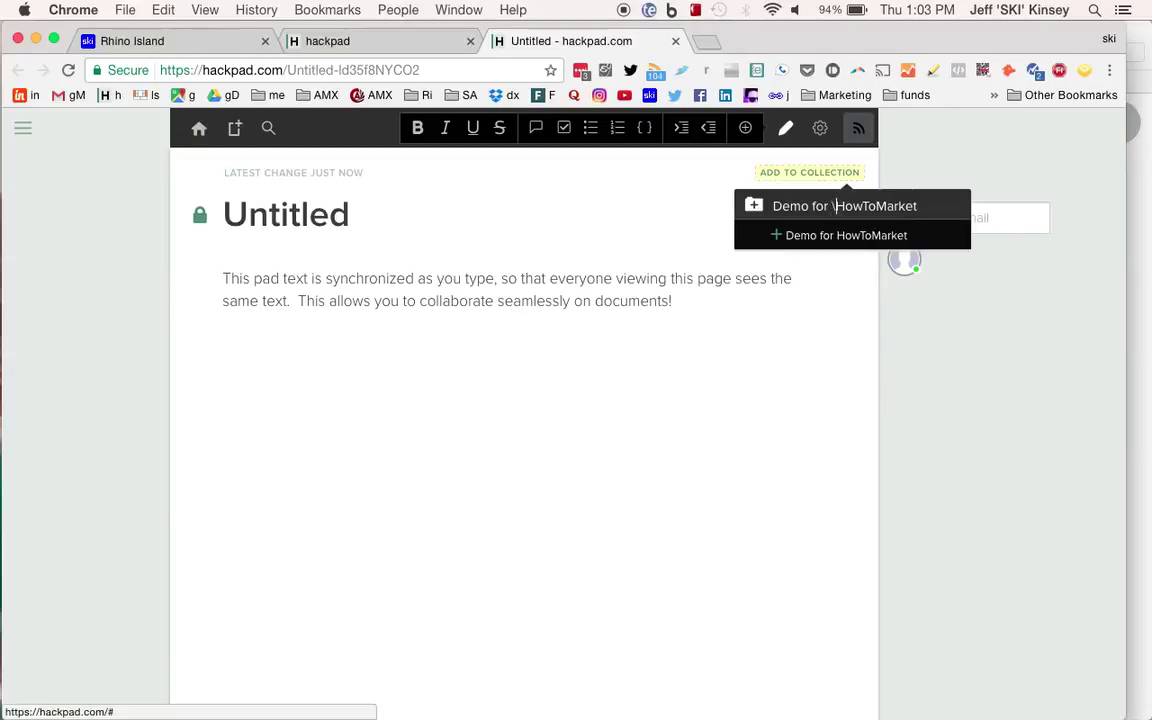
key(BackSpace)
key(BackSpace)
key(BackSpace)
key(BackSpace)
key(BackSpace)
key(BackSpace)
key(BackSpace)
key(BackSpace)
key(BackSpace)
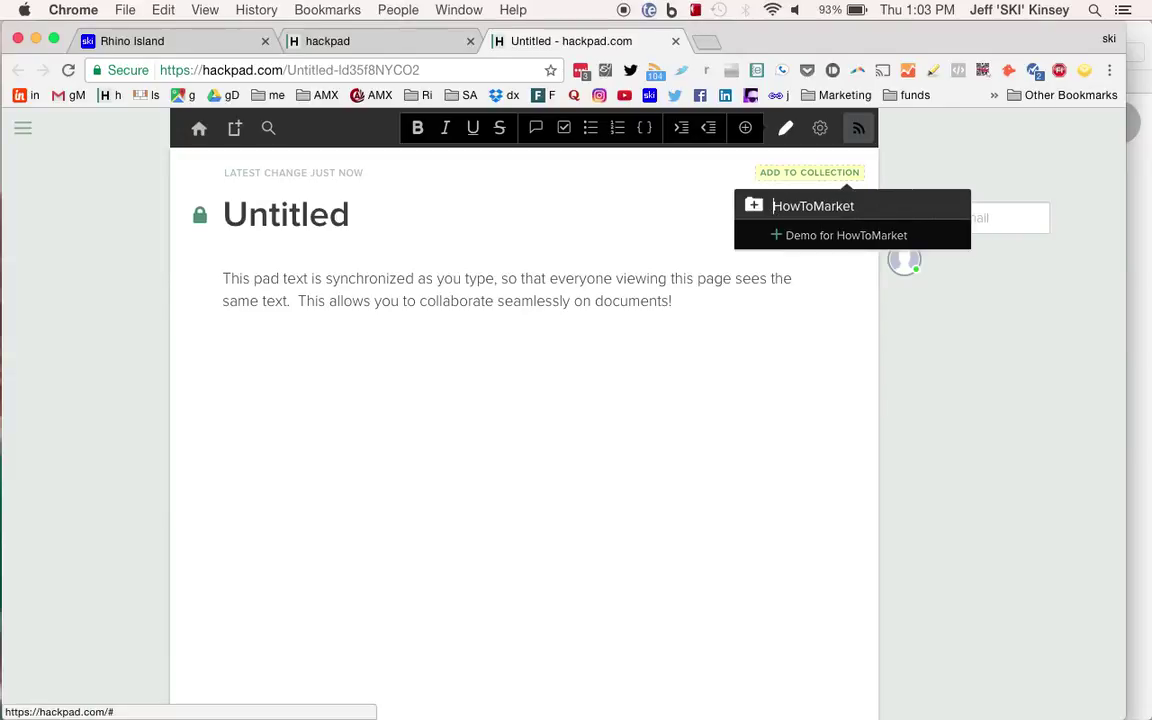
key(Return)
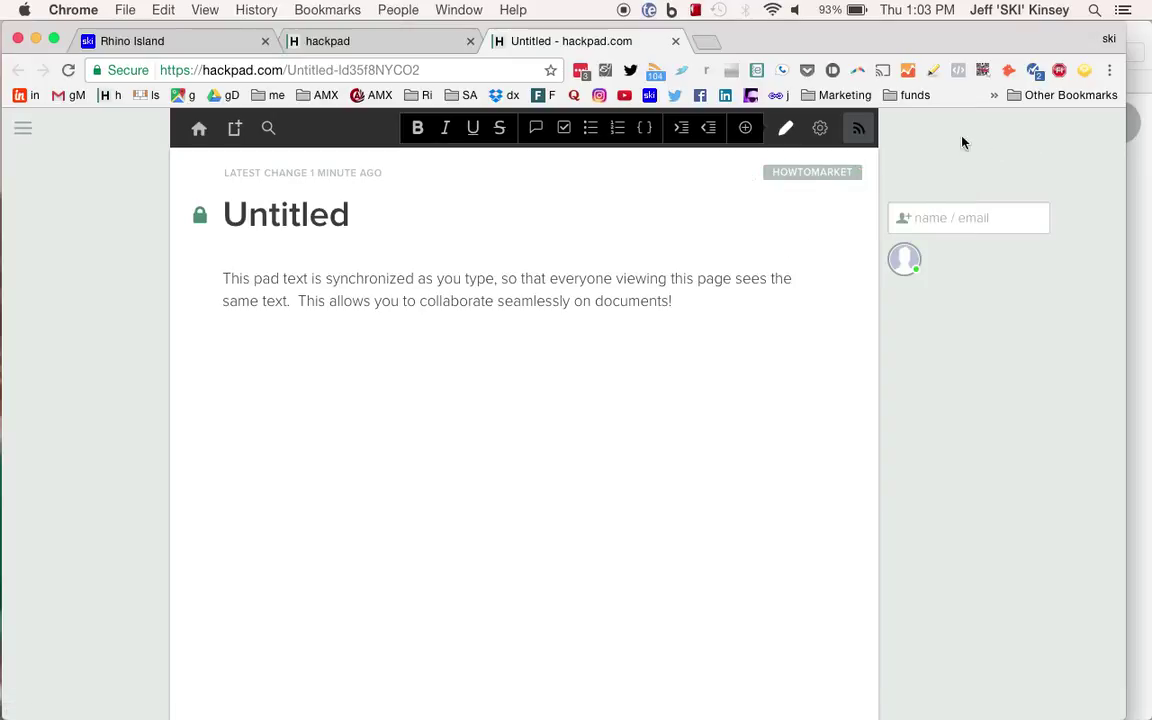
Invite a collaborator by their e-mail address and show the pad's collaborator list.
mouse_move(815, 175)
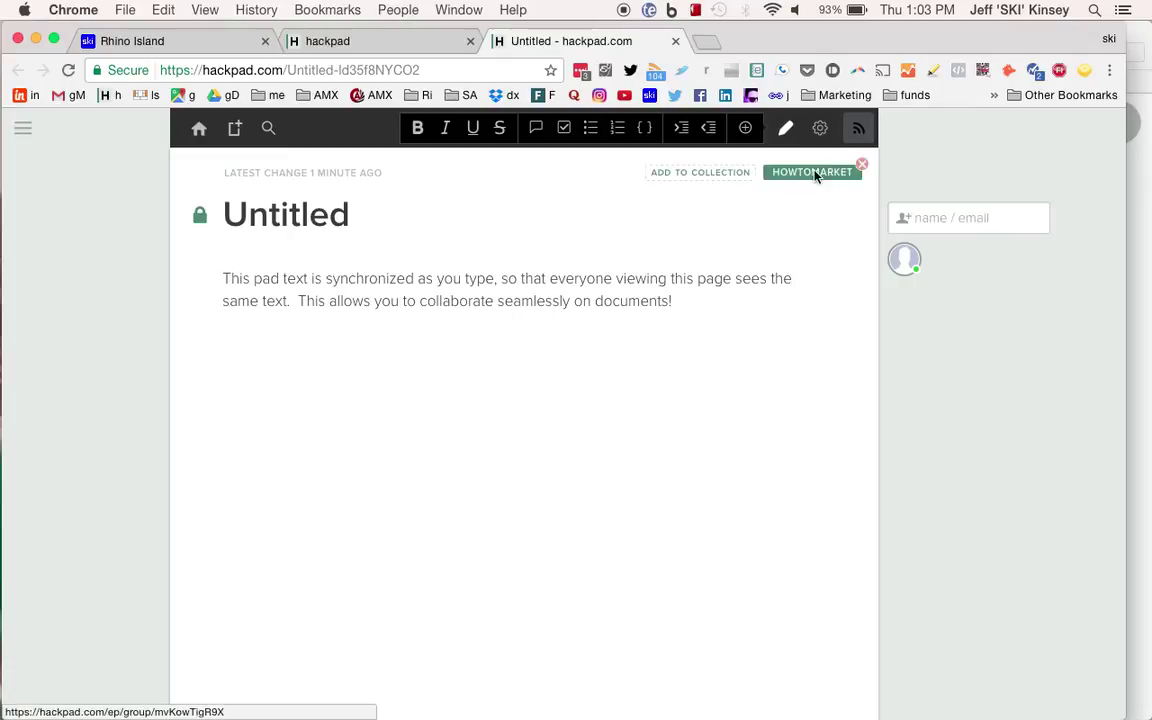
click(955, 221)
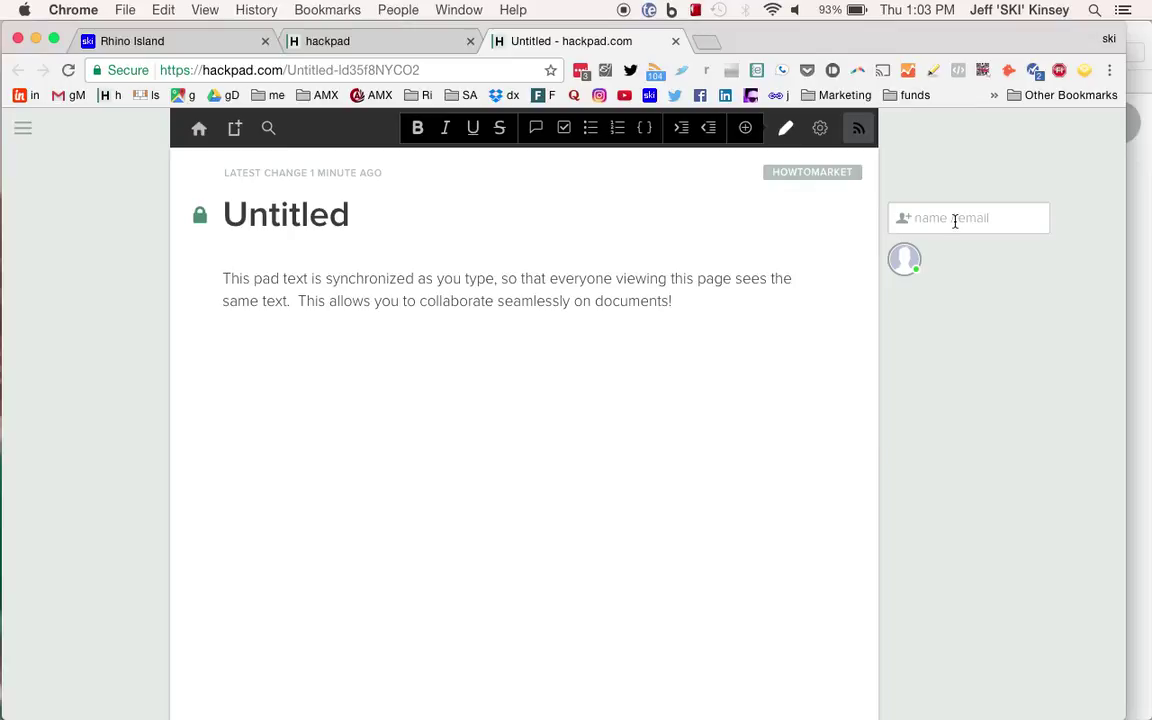
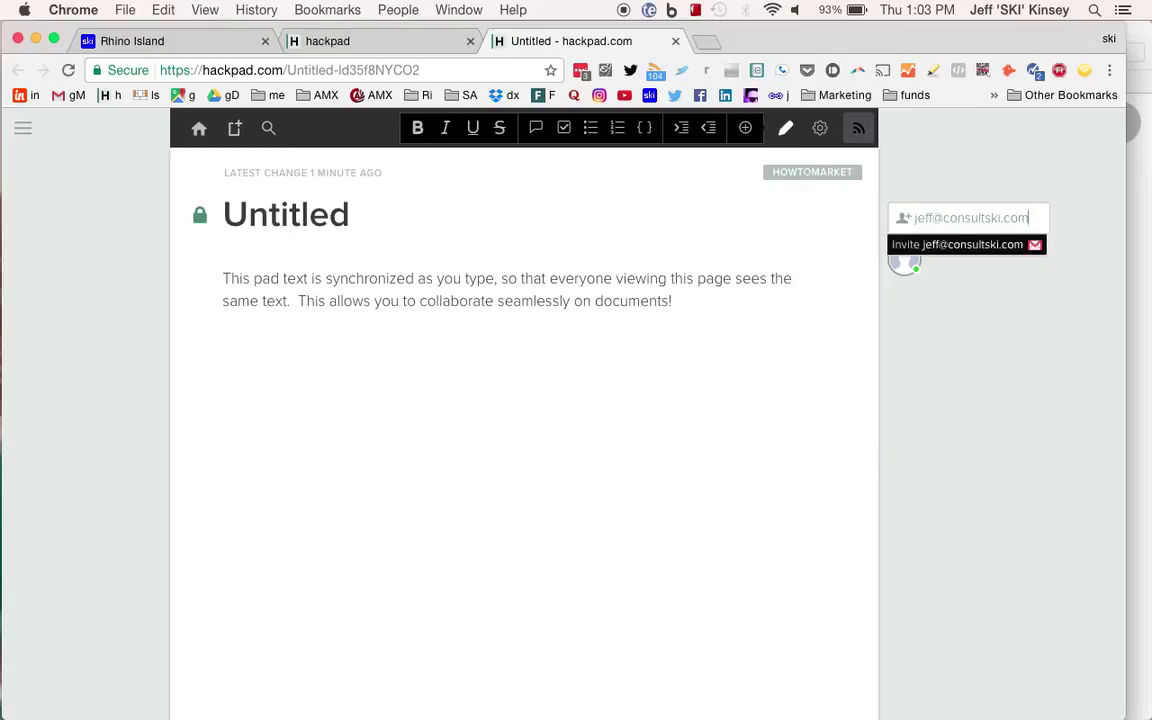
key(Return)
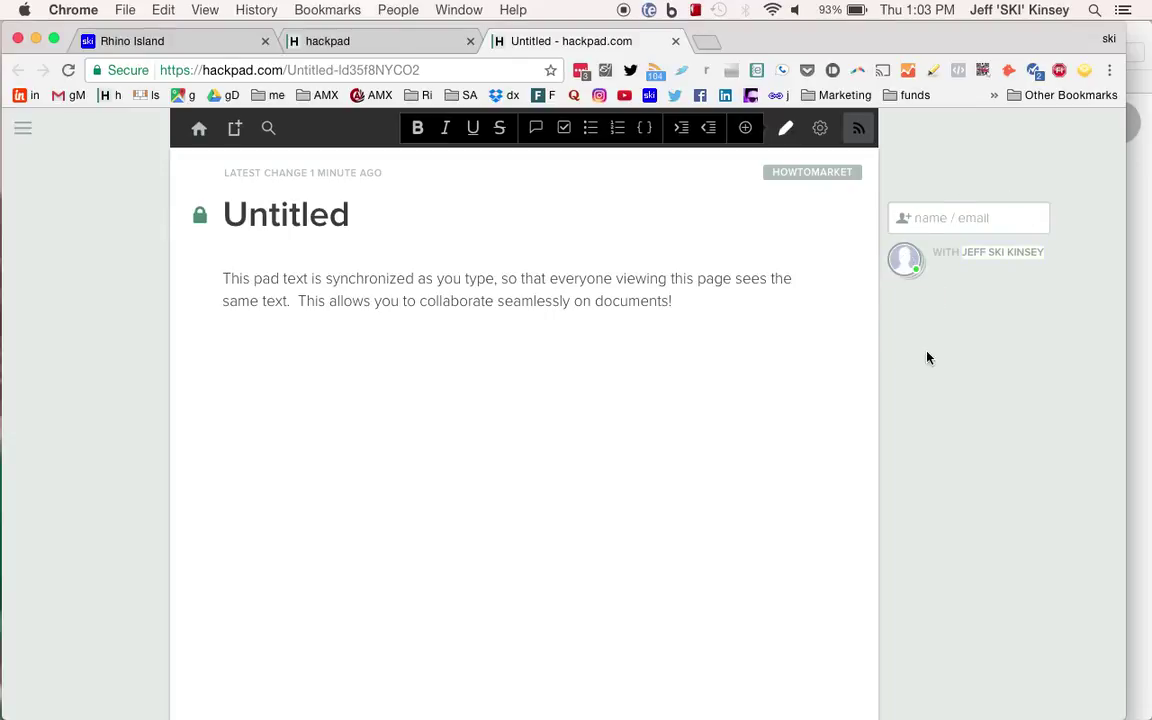
click(906, 264)
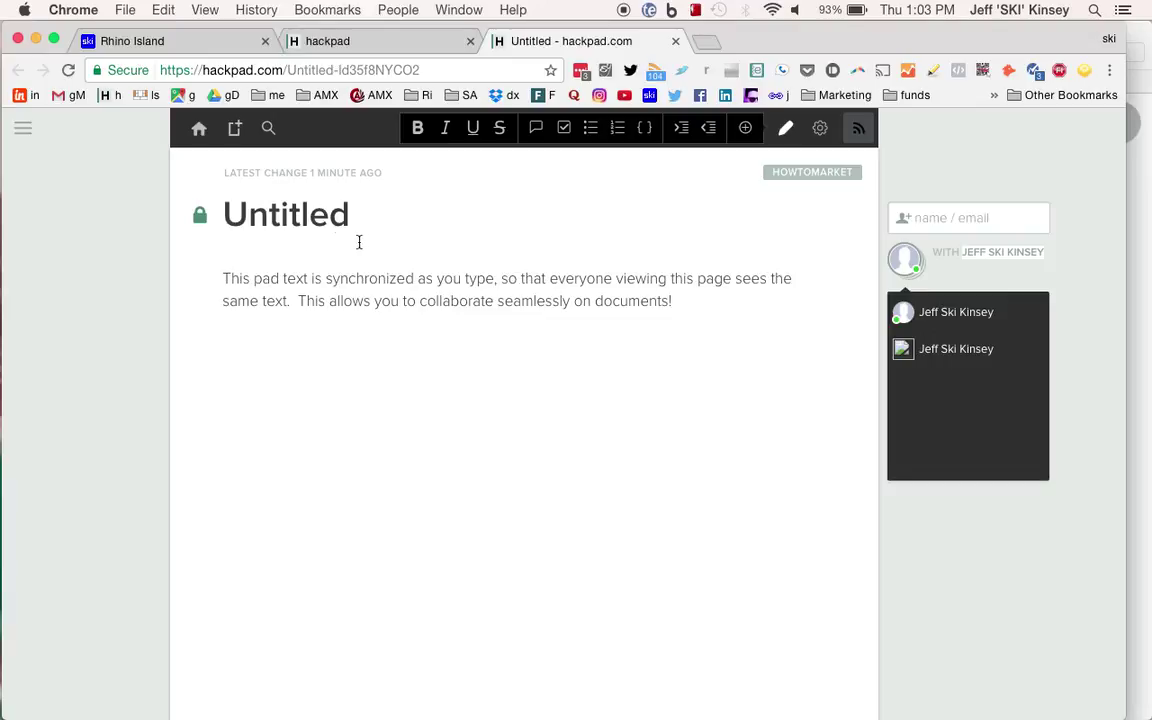
Rename the Untitled pad to HowToHackpad.
click(305, 218)
double_click(305, 218)
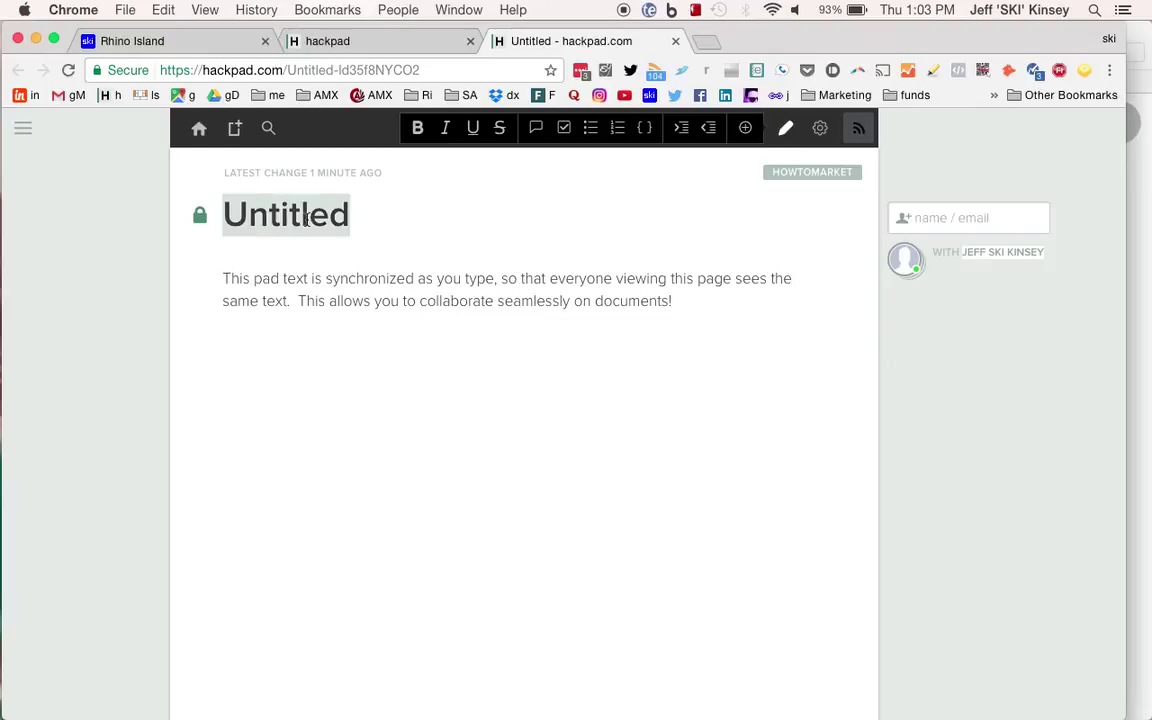
text(How)
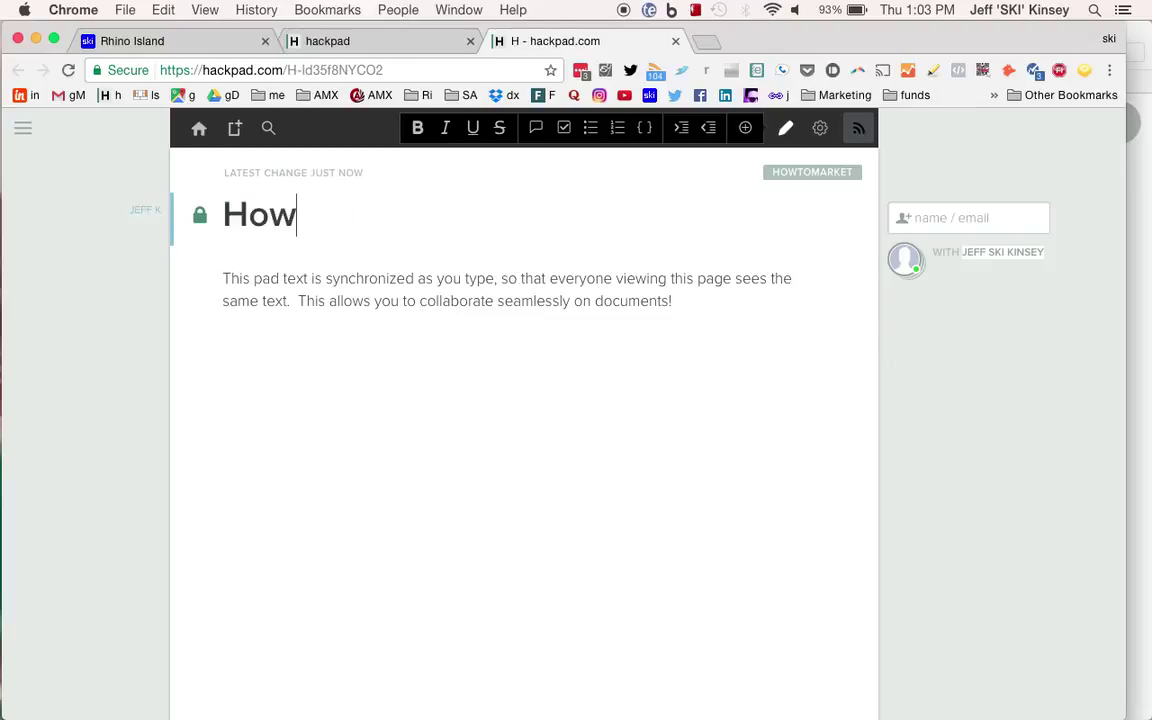
text(ToHackpad)
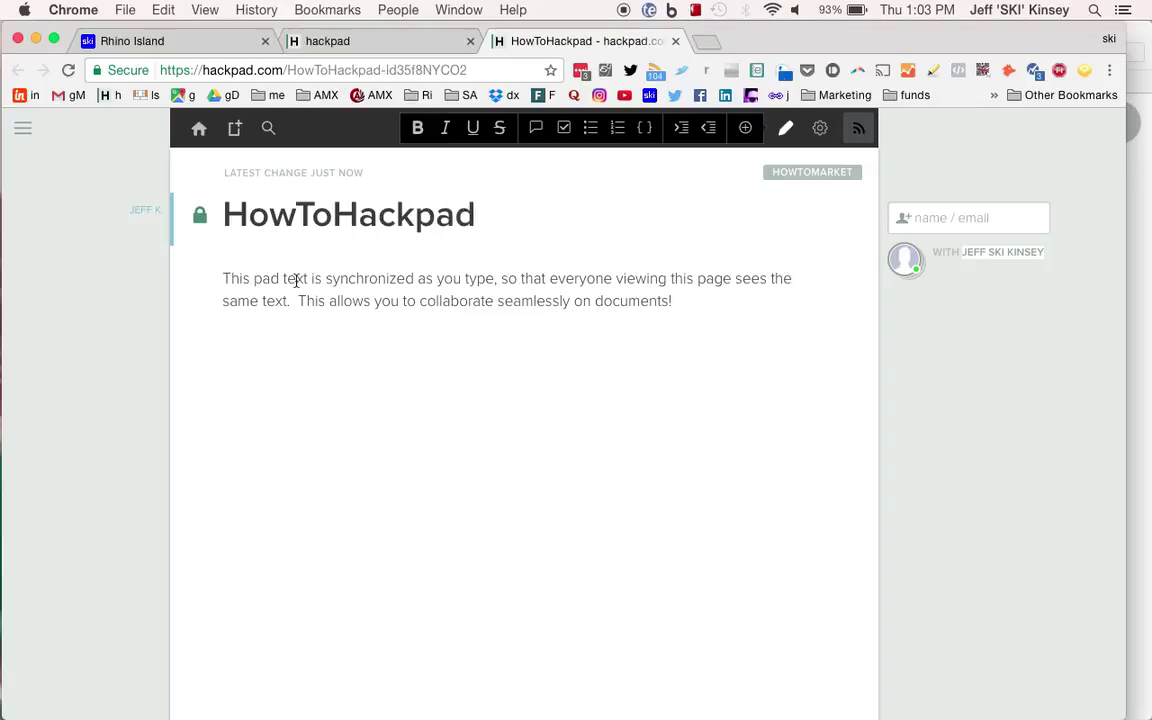
Replace the sample paragraph with 'Create a YouTube video for my HowToMarket series'.
triple_click(370, 297)
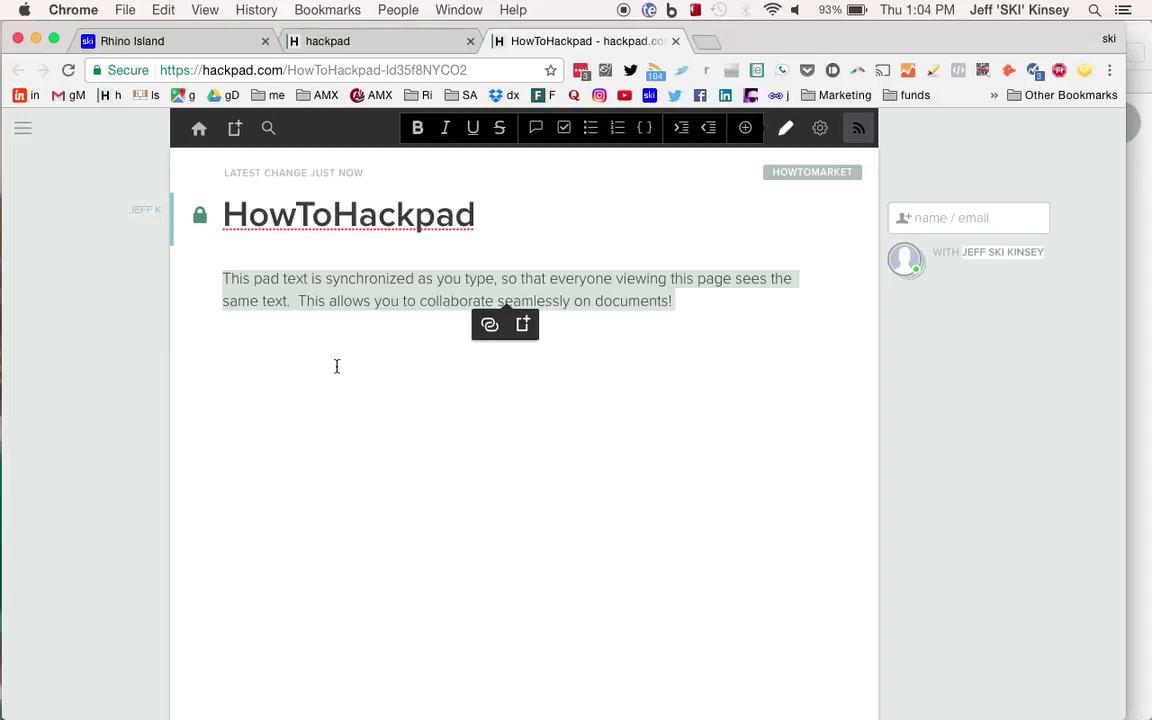
key(BackSpace)
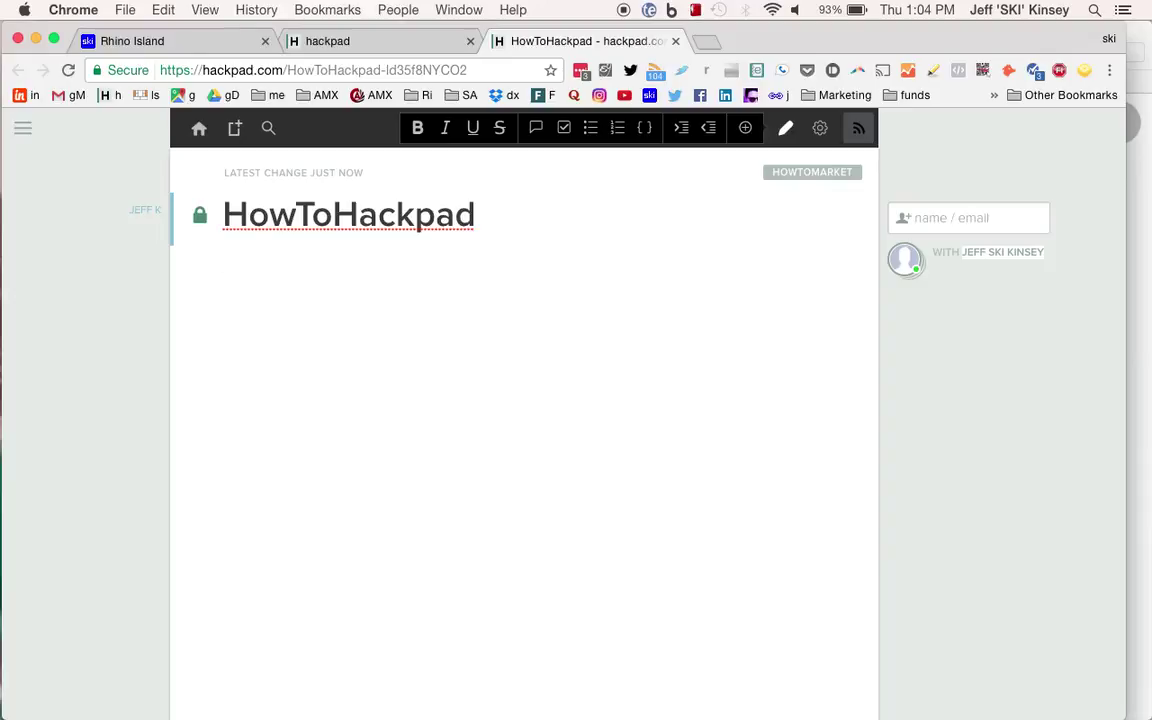
text(Create an)
key(BackSpace)
text(YouTube video for my HowToMarket series)
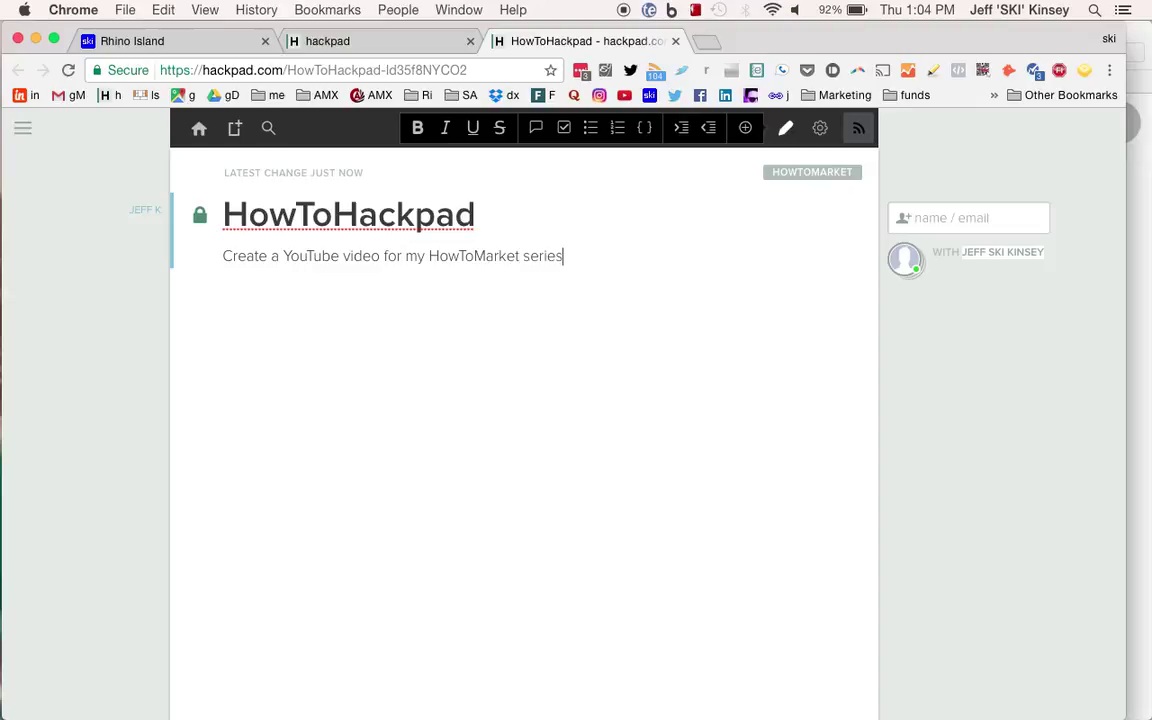
Turn the YouTube video line into an unticked to-do item and add a new task below.
key(Return)
click(564, 129)
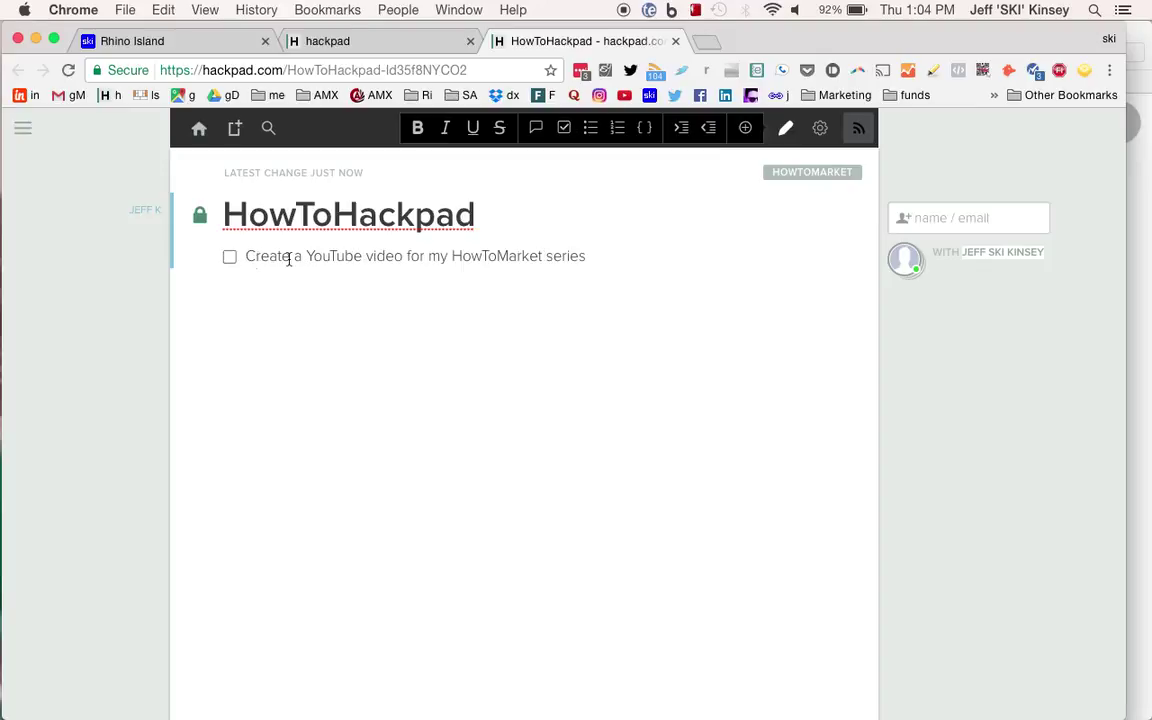
click(230, 258)
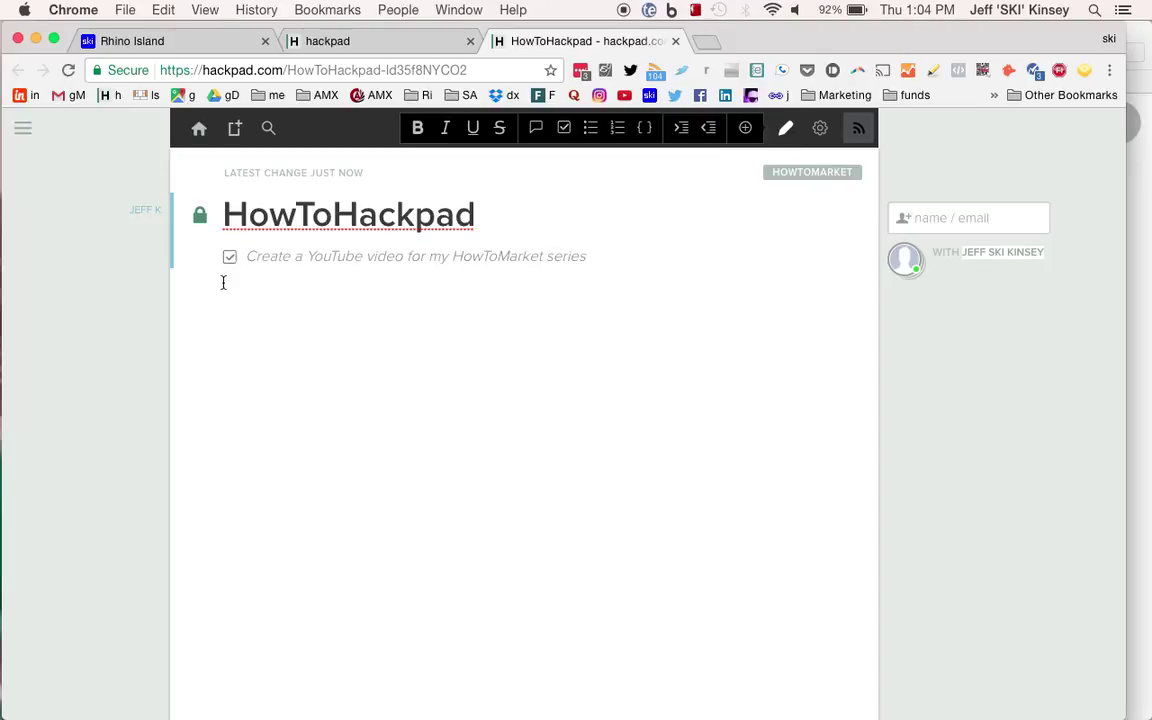
click(230, 259)
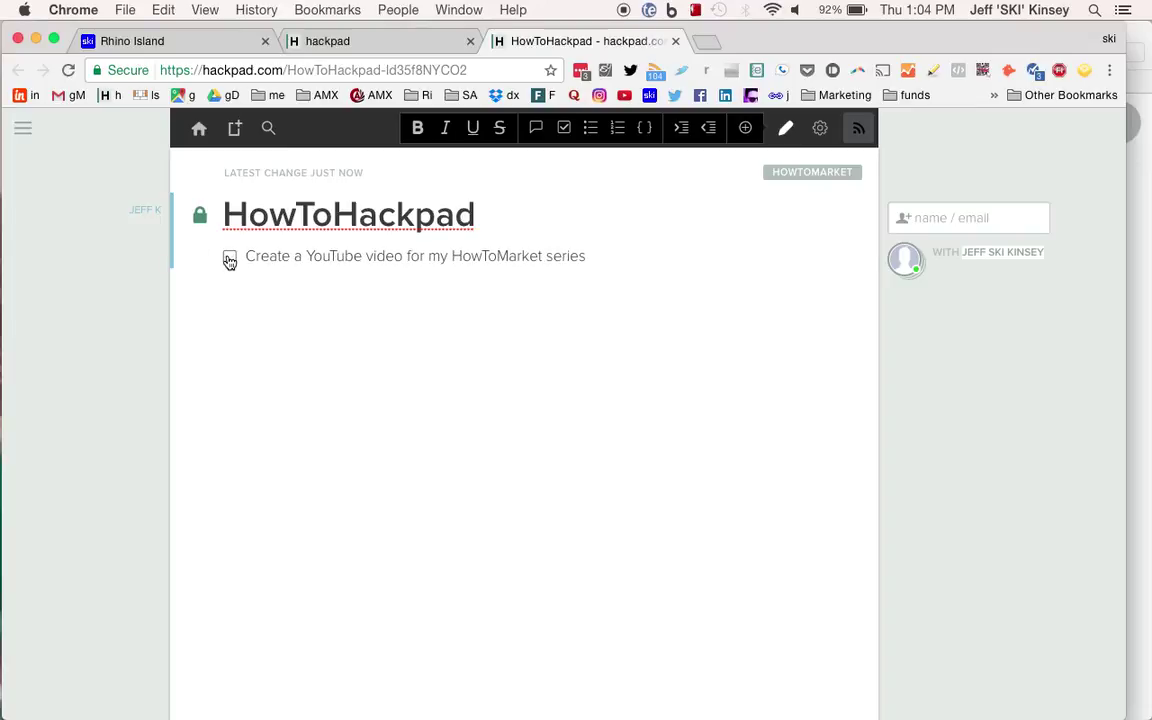
click(599, 256)
key(Return)
Add the tasks 'Promote the video' and 'Add to my HowToMarket playlist'.
text(Promote the )
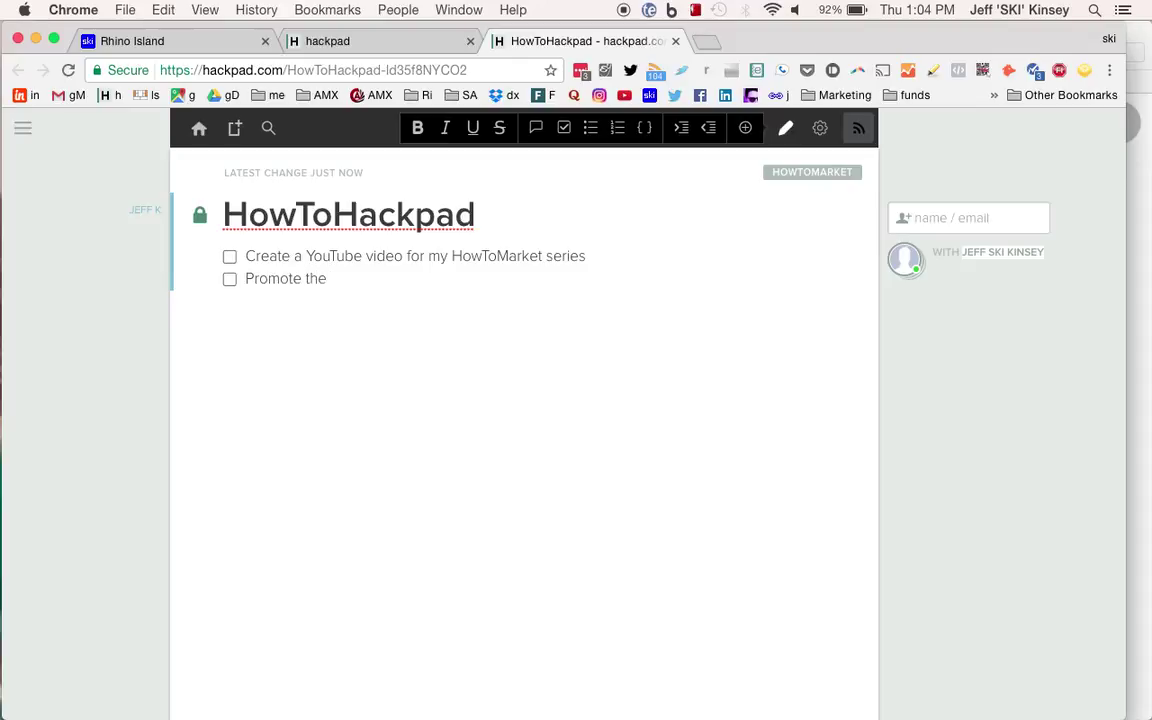
text(video)
key(Return)
text(Add to my HowToMarket ply)
key(BackSpace)
text(a)
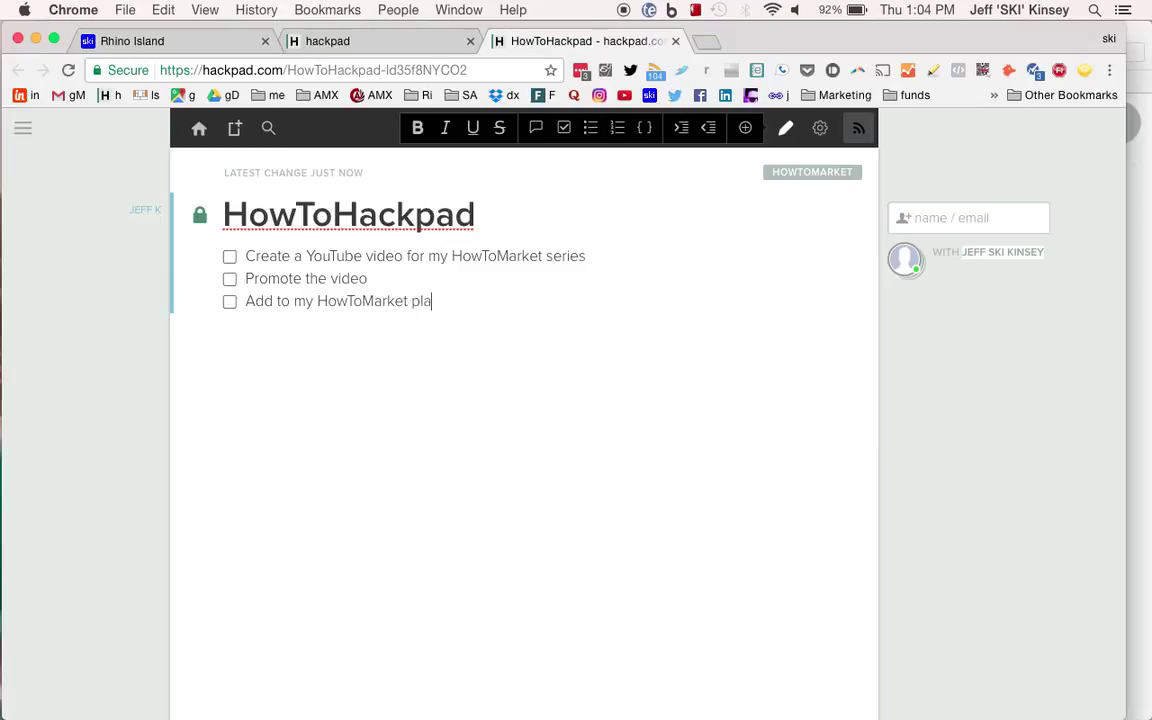
text(ylist)
key(Return)
key(BackSpace)
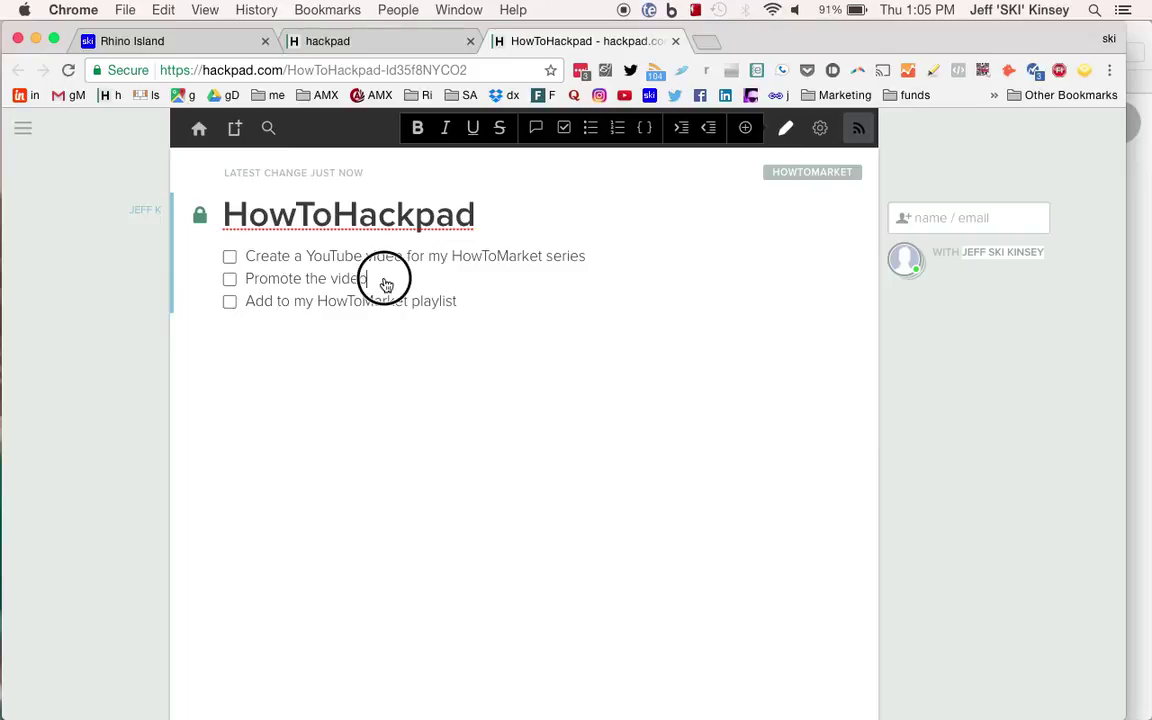
Nest Twitter, Facebook and Instagram sub-tasks under Promote the video.
key(Return)
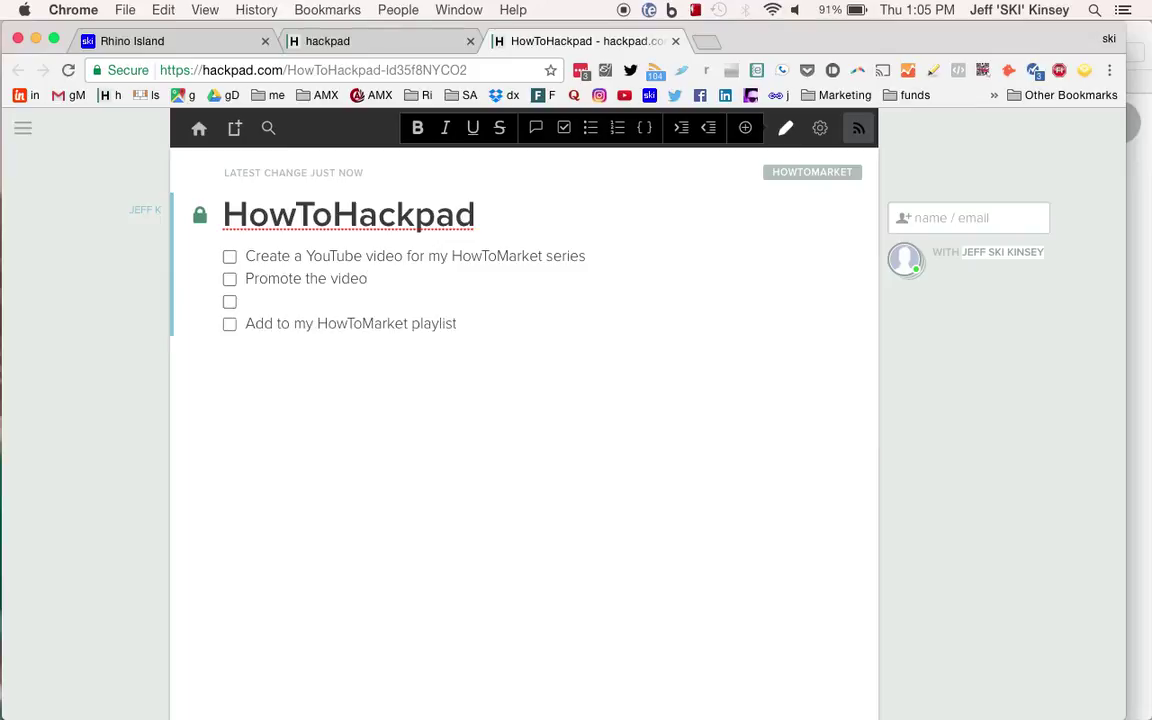
key(Tab)
text(Twitter)
key(Return)
text(Facebook)
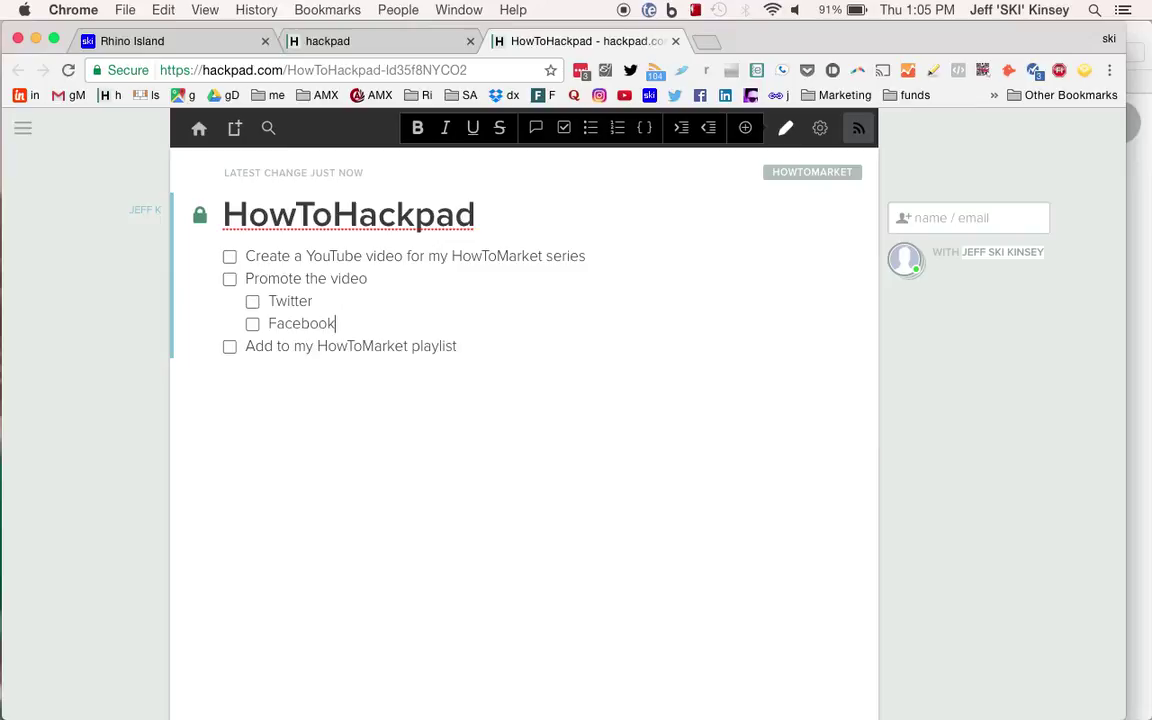
key(Return)
text(Instagram)
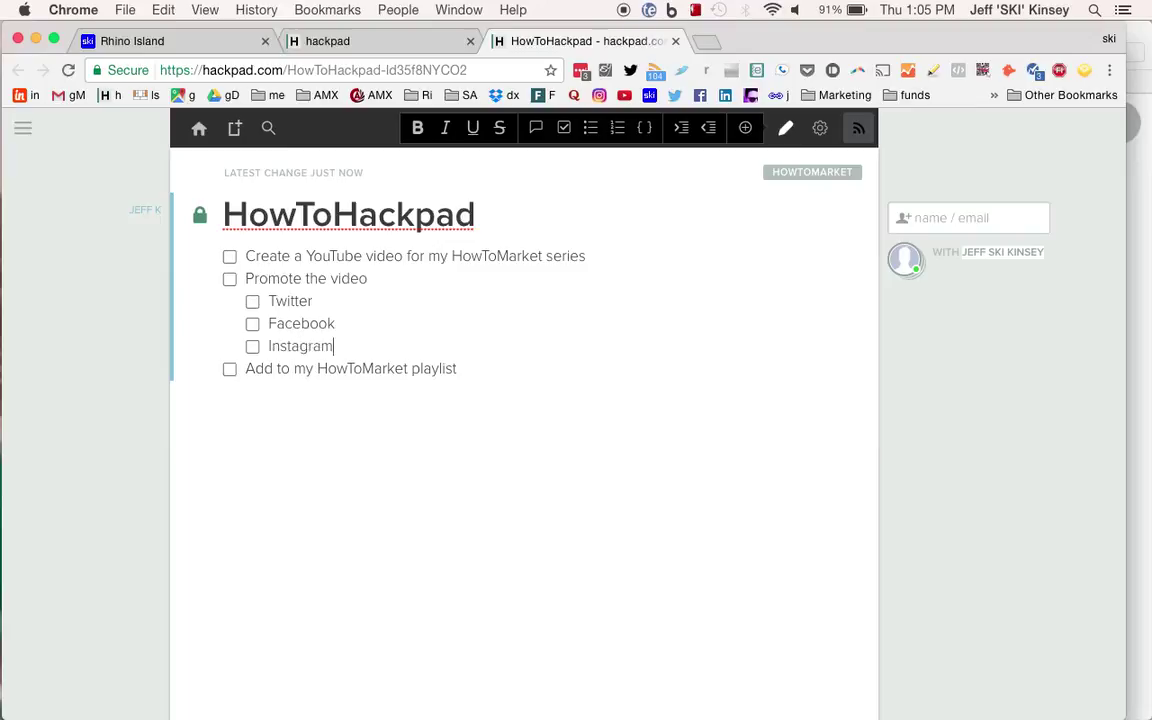
Add plain blank lines below the checklist and one above its first item.
click(538, 368)
key(Return)
key(BackSpace)
key(Return)
key(Up)
key(Up)
key(Up)
key(Up)
key(Up)
key(Return)
key(Up)
key(BackSpace)
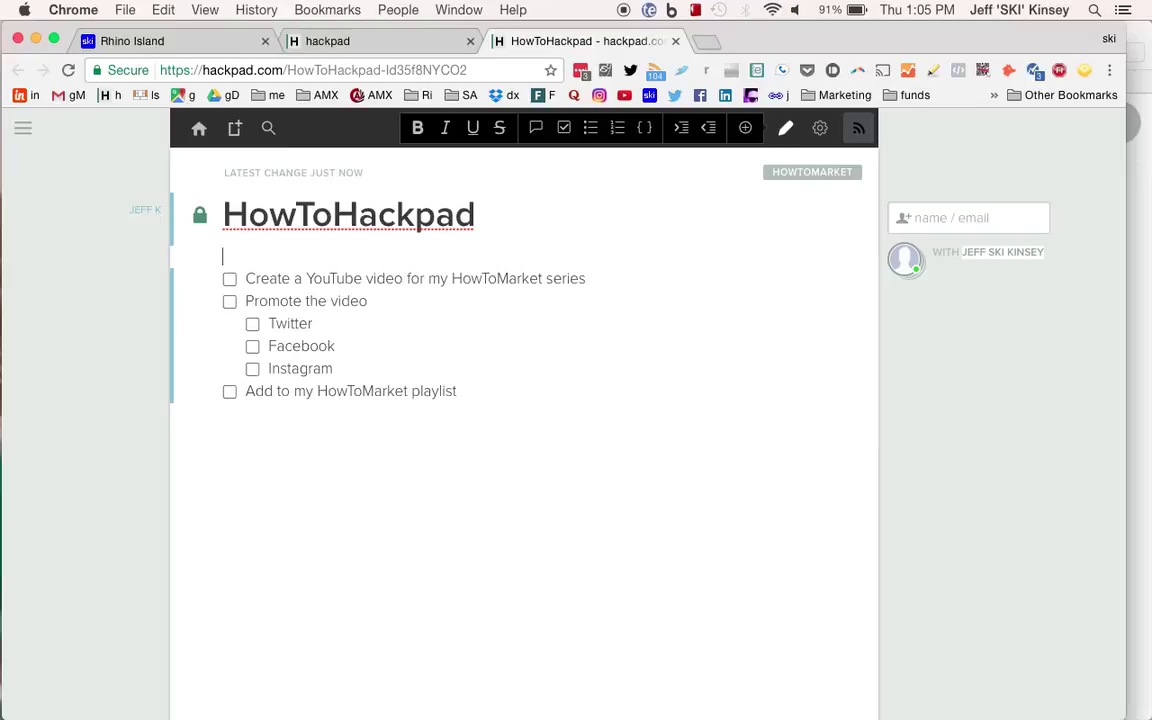
Add a bold 'To Do' heading above the checklist.
text(To Do)
key(Return)
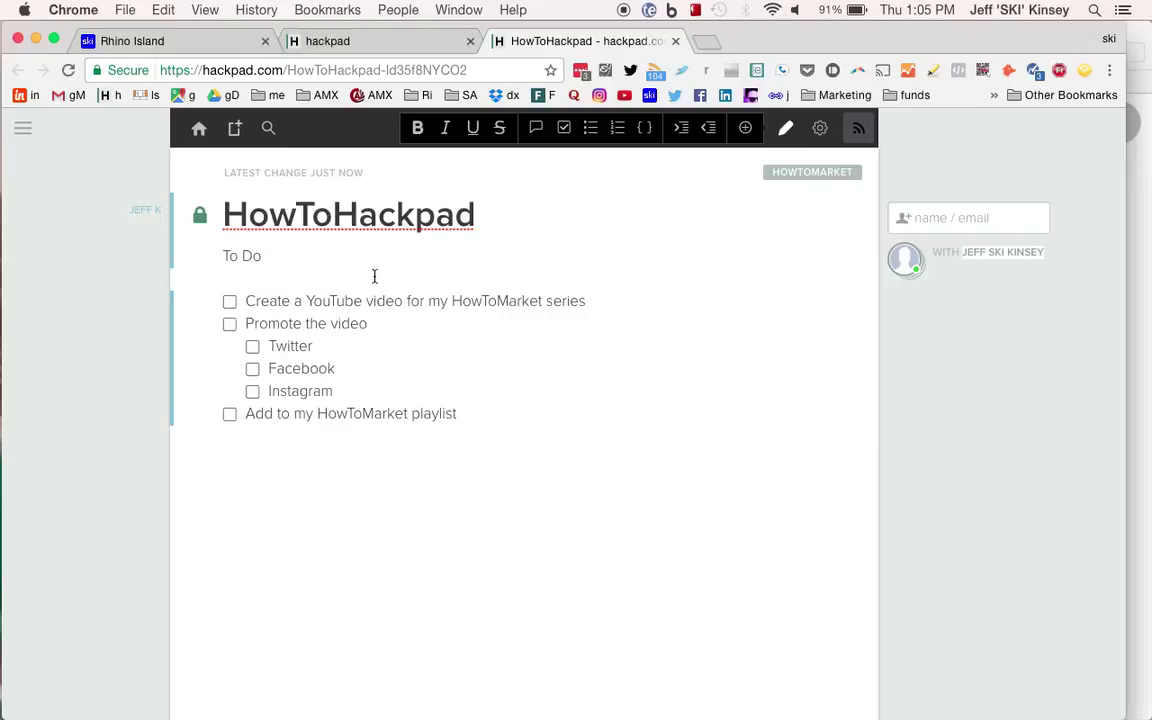
click(247, 260)
key(super+alt+1)
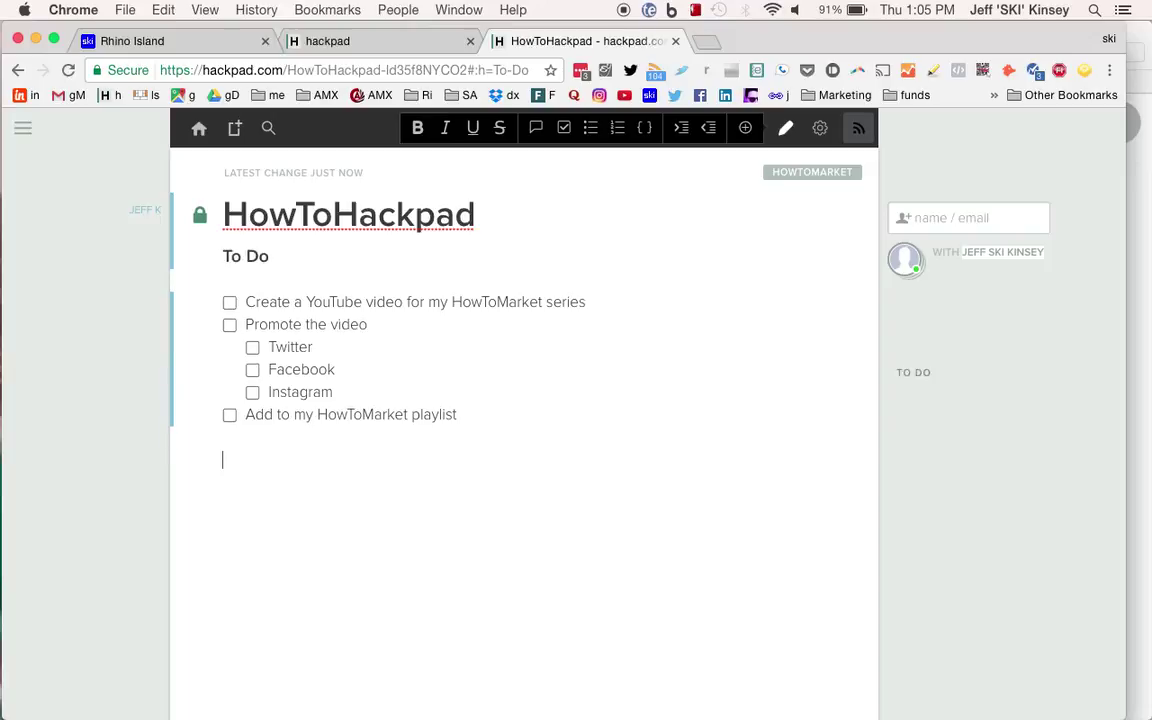
Add a bold 'Interesting Videos' heading below the checklist.
click(224, 459)
text(Interesting videos)
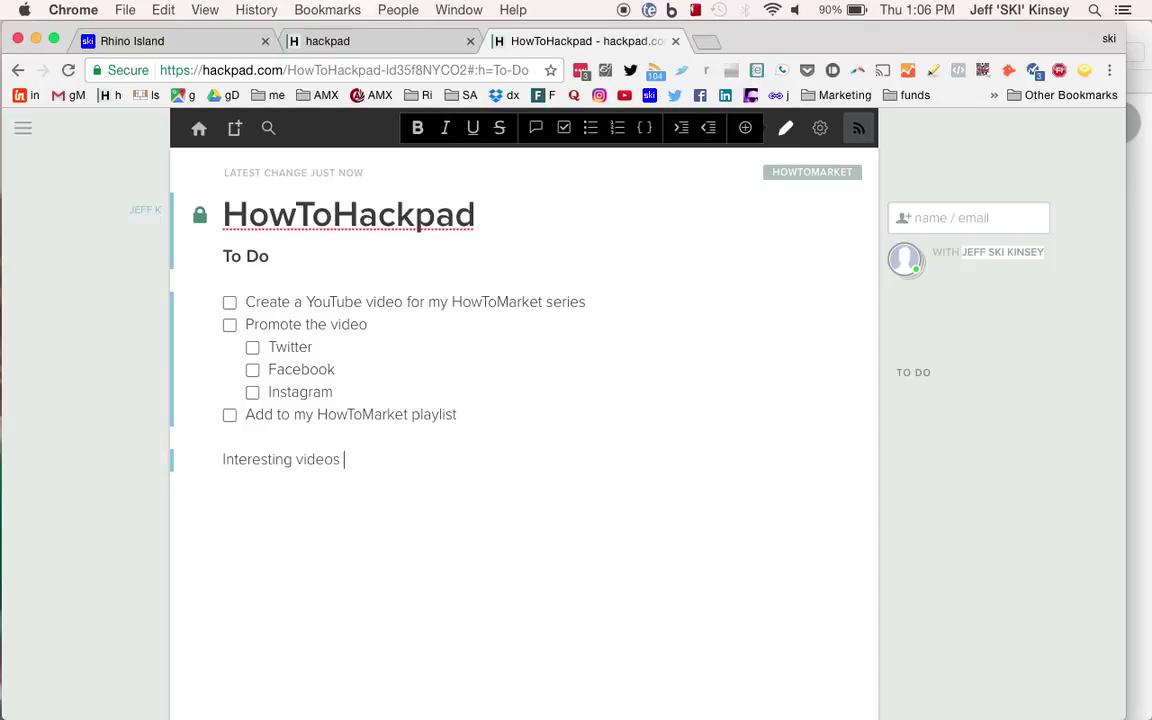
key(Return)
click(303, 462)
key(BackSpace)
text(V)
double_click(257, 462)
triple_click(257, 462)
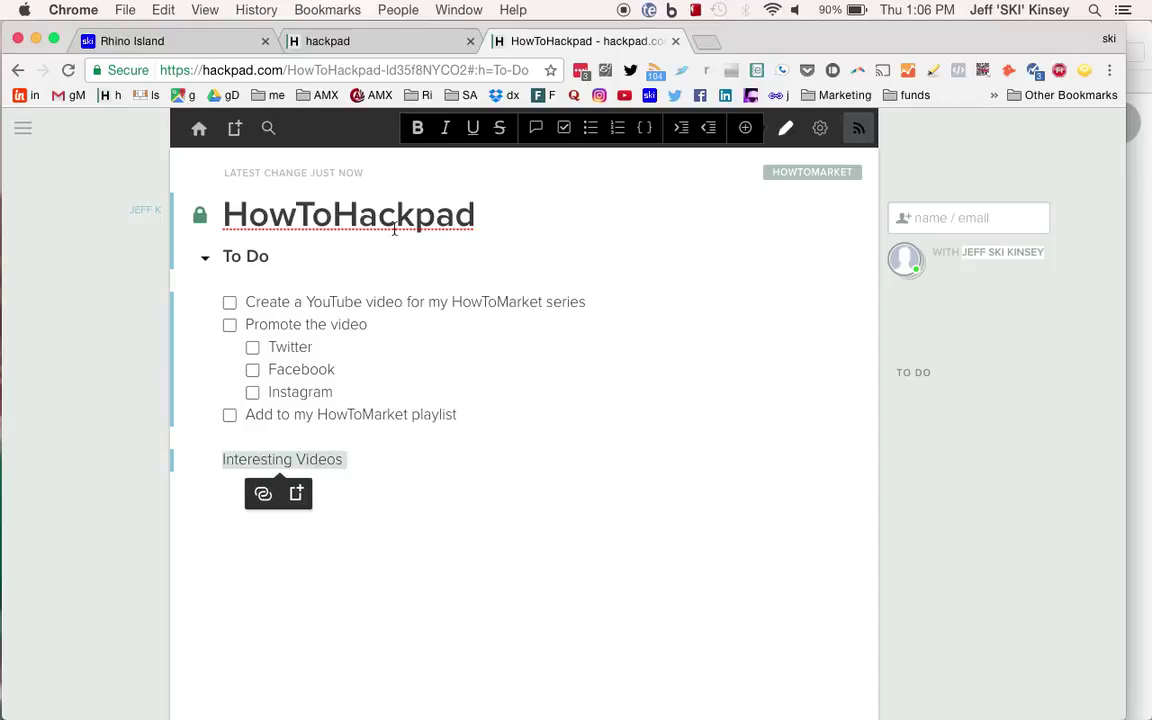
click(417, 127)
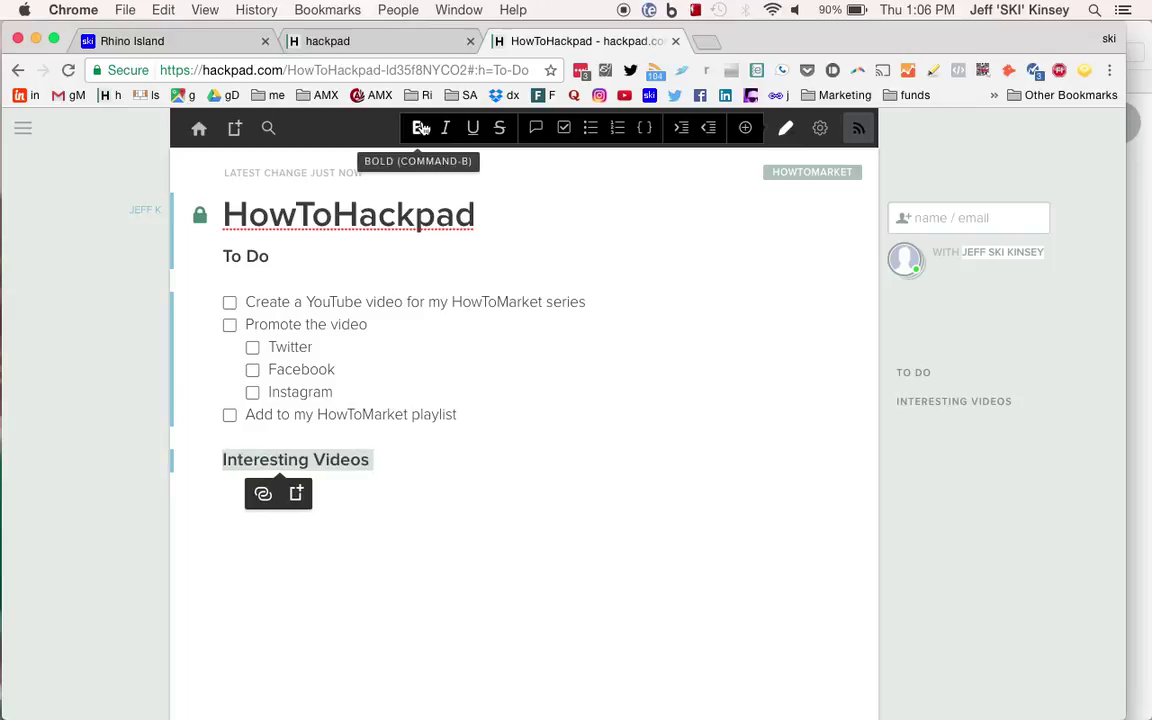
click(1041, 427)
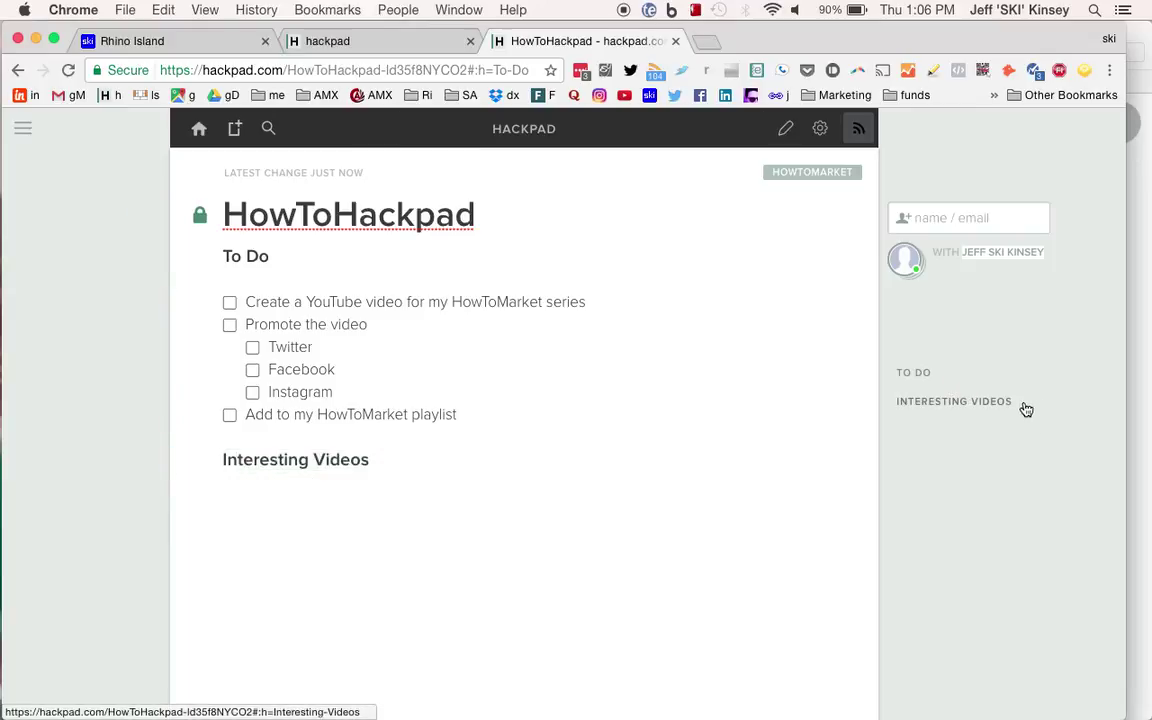
triple_click(391, 465)
key(Down)
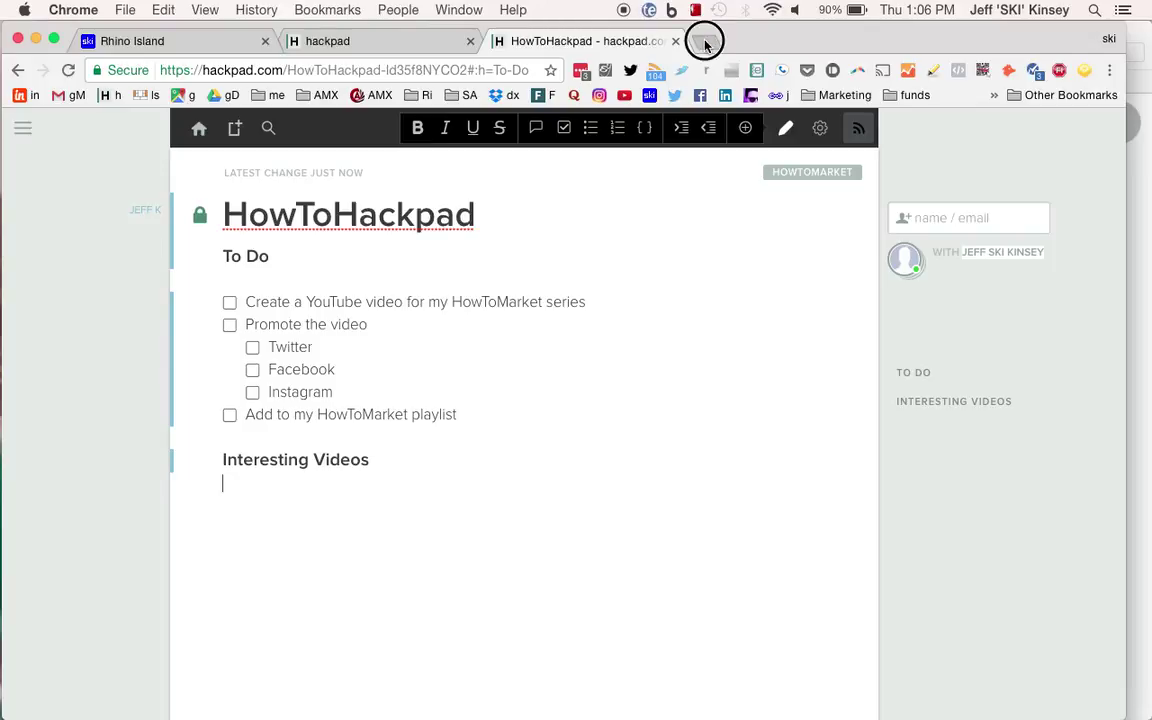
Play the HowTo Marketing Videos playlist on YouTube and copy the HowTo Gimp share link.
click(705, 45)
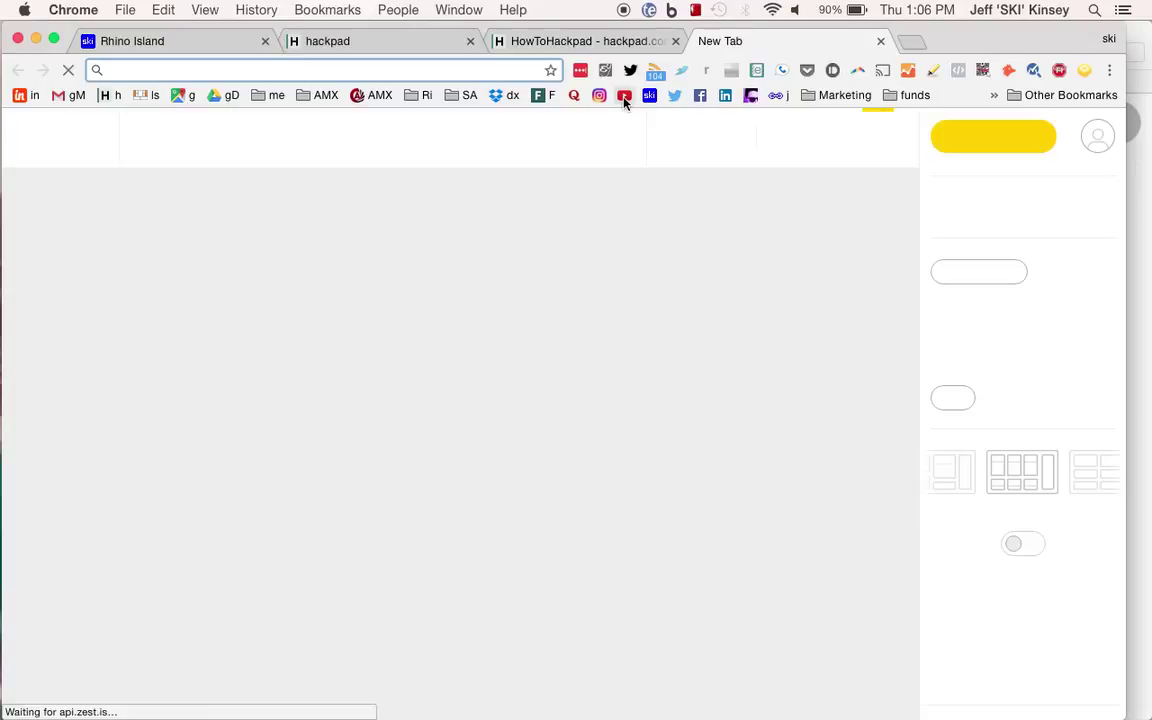
click(624, 97)
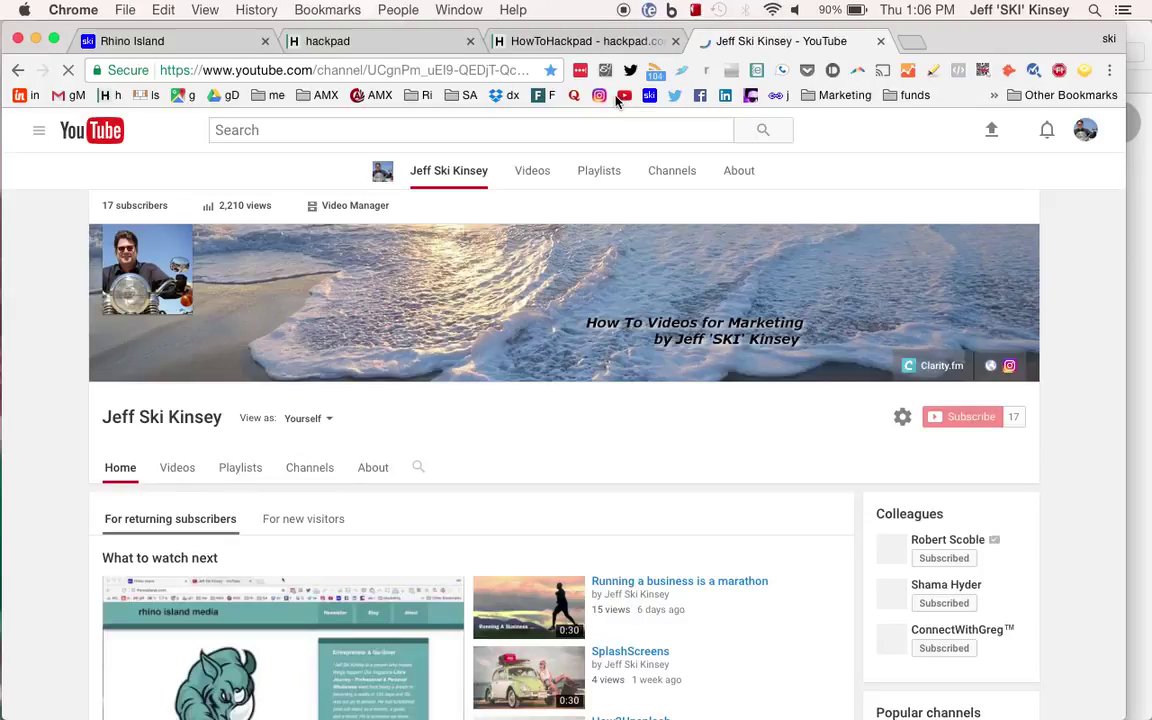
click(240, 469)
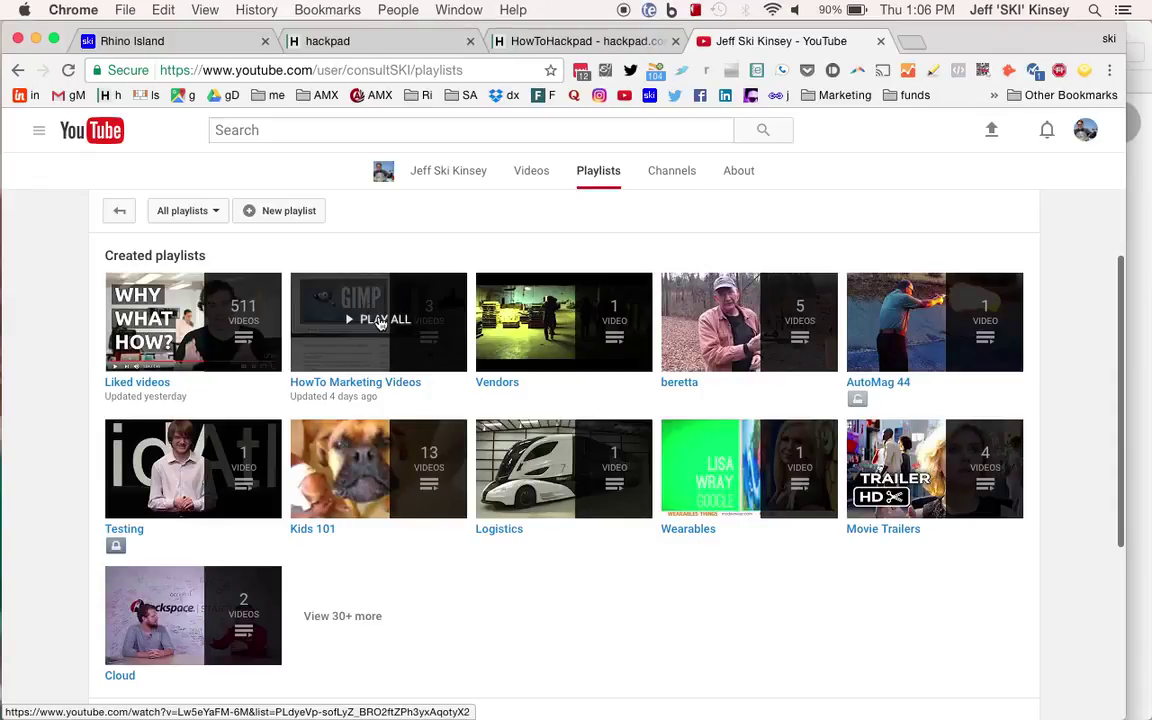
click(380, 322)
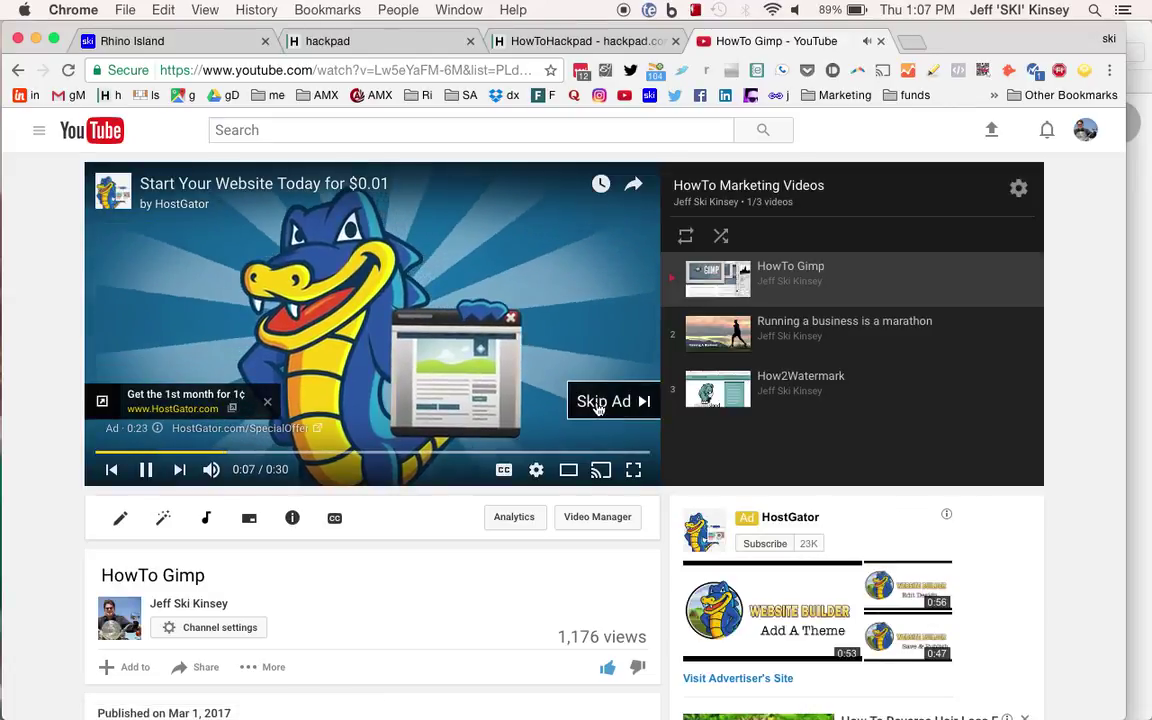
click(603, 401)
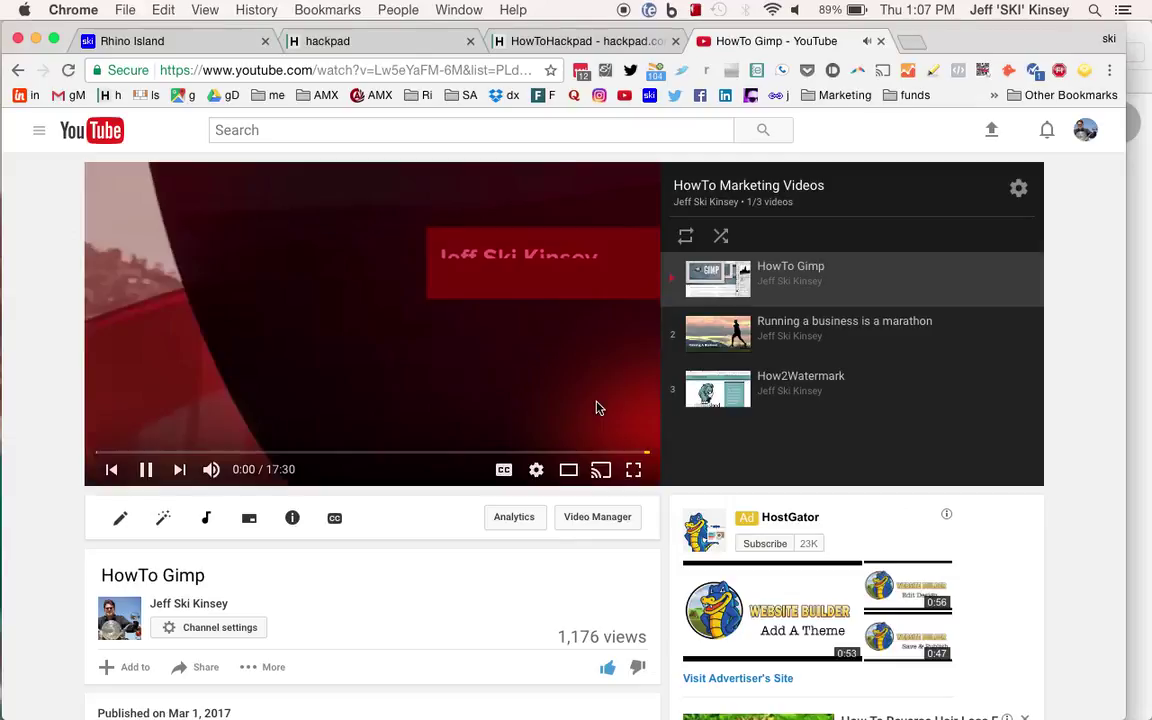
click(135, 405)
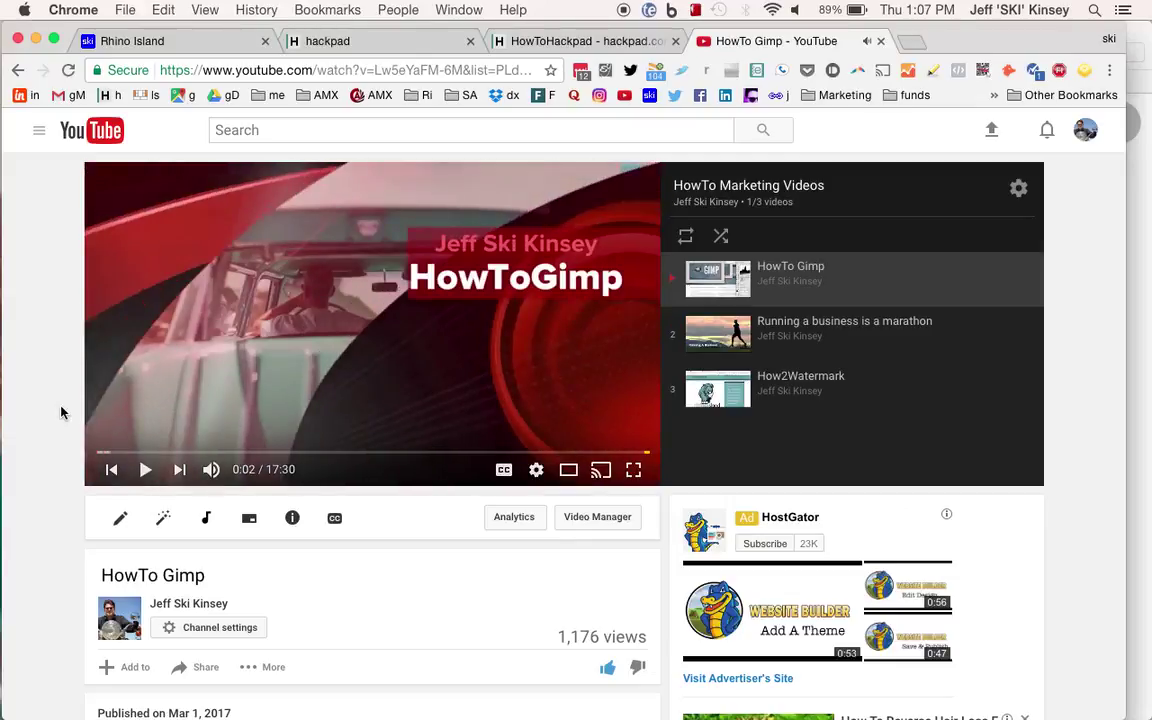
scroll(60, 412, down, 5)
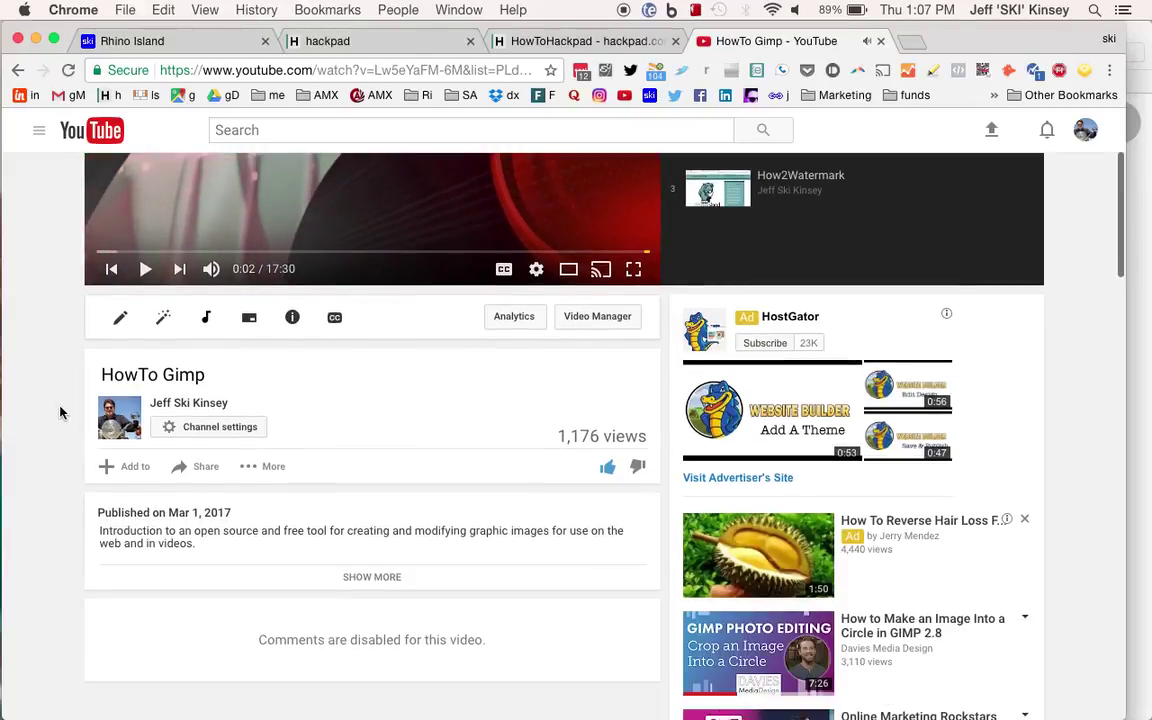
click(204, 468)
scroll(488, 480, down, 2)
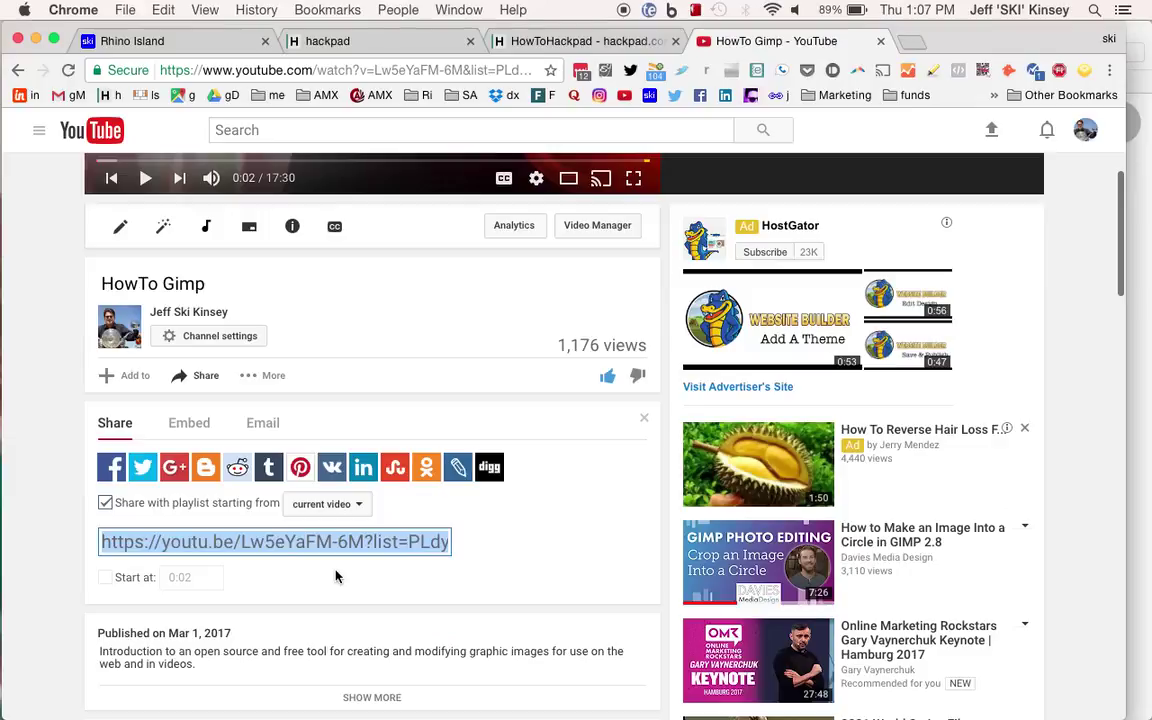
key(super+c)
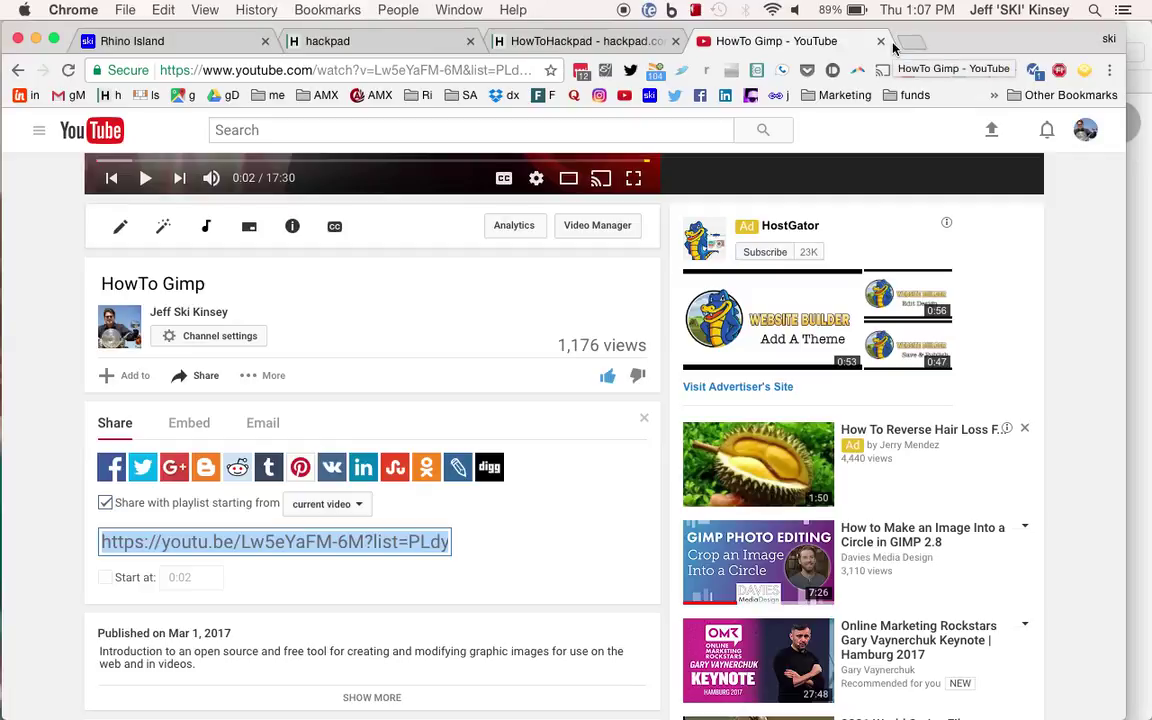
Shorten the pasted playlist URL in YOURLS to jmpurl.info/XR and copy the short link.
click(777, 96)
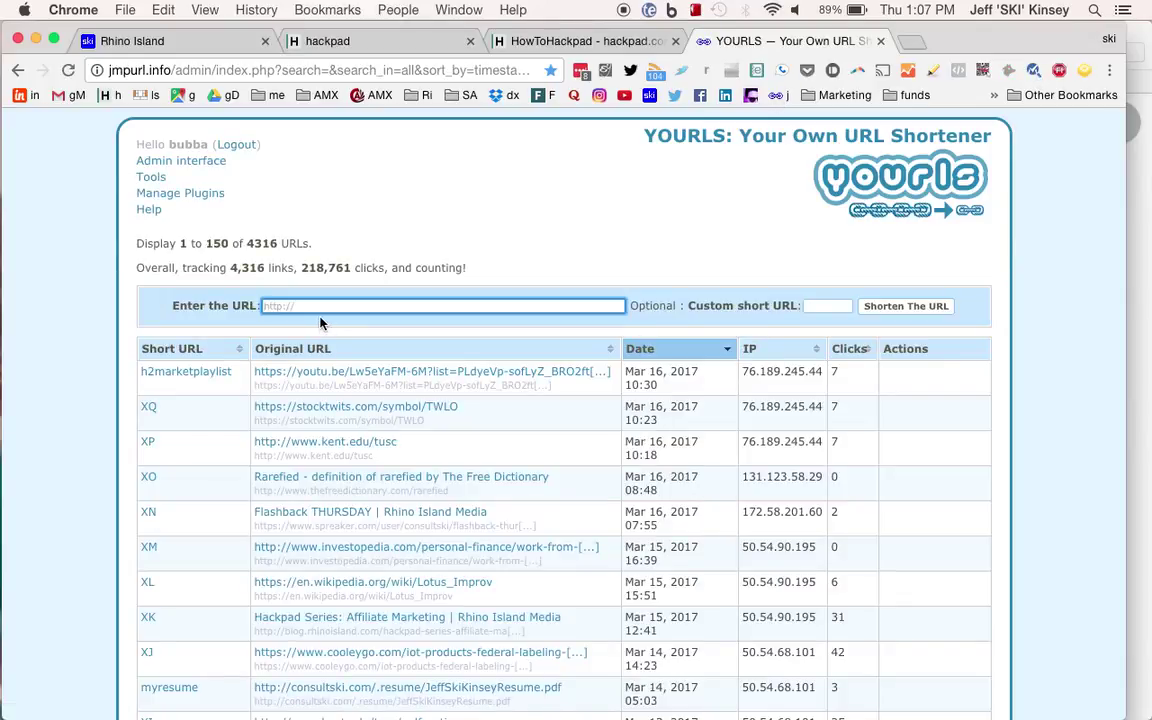
key(super+v)
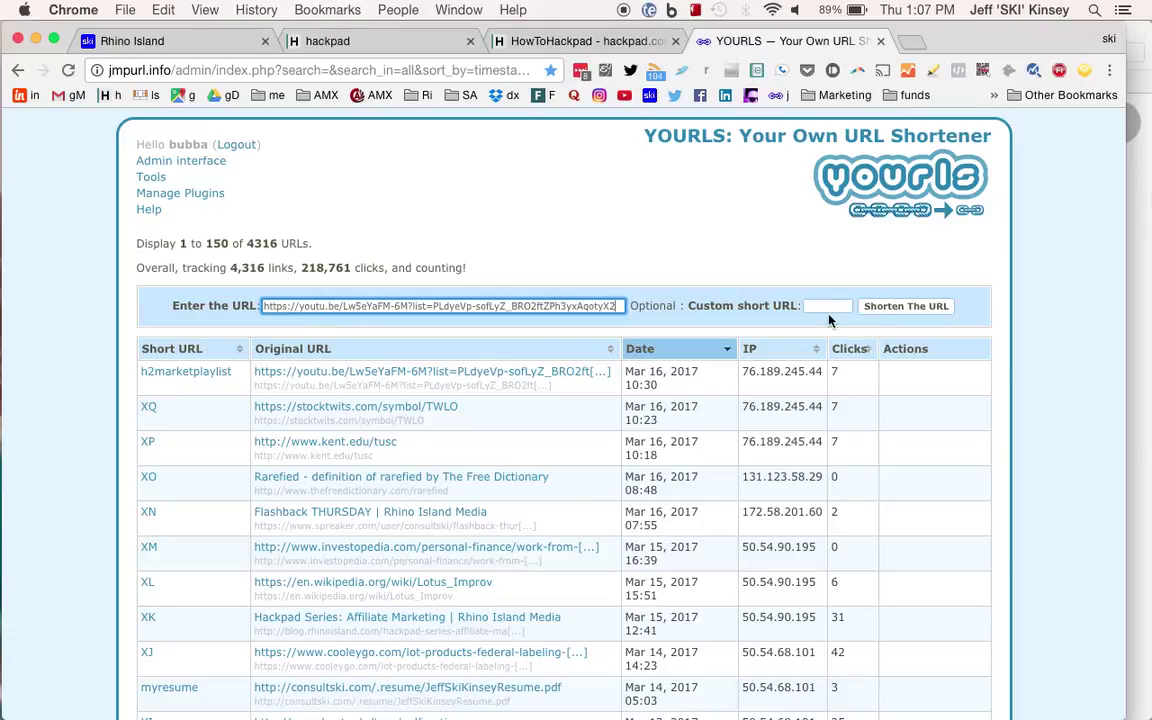
click(884, 314)
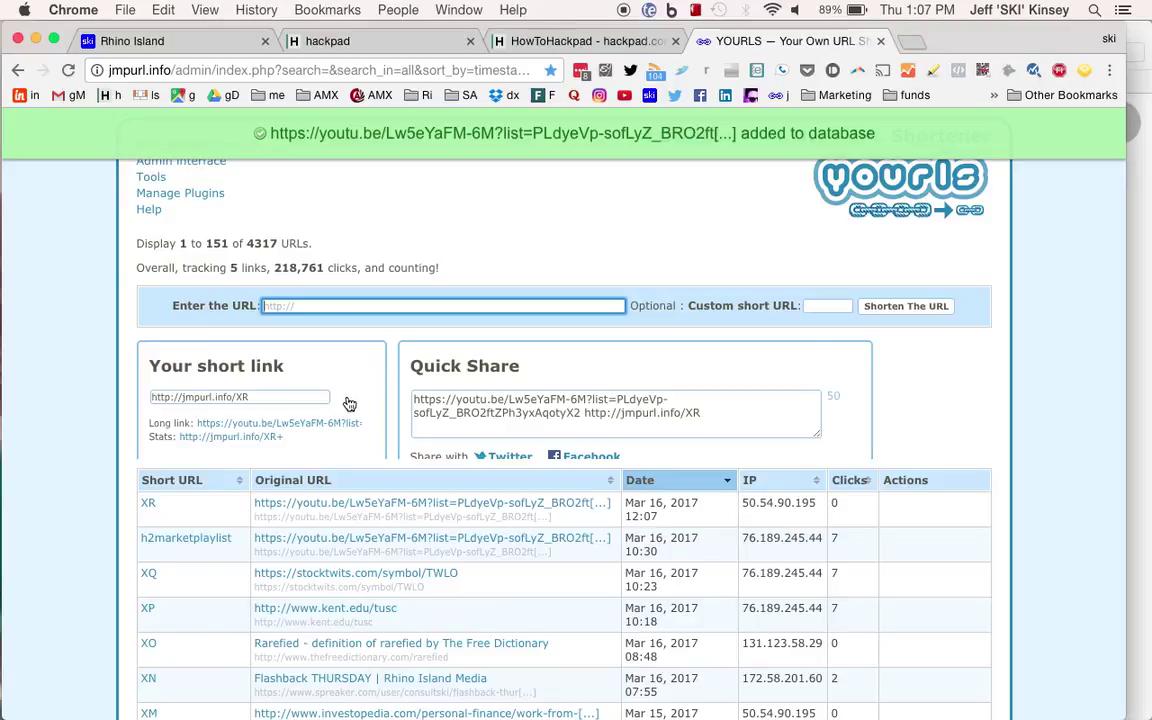
click(318, 399)
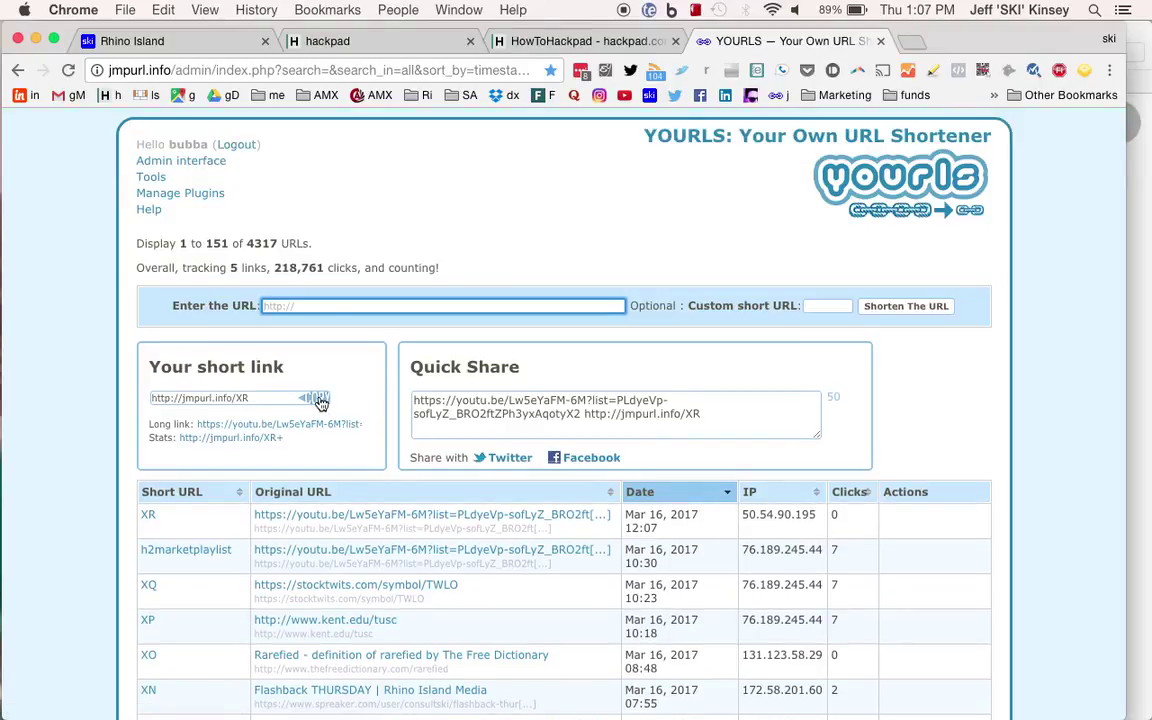
click(318, 399)
scroll(776, 410, down, 3)
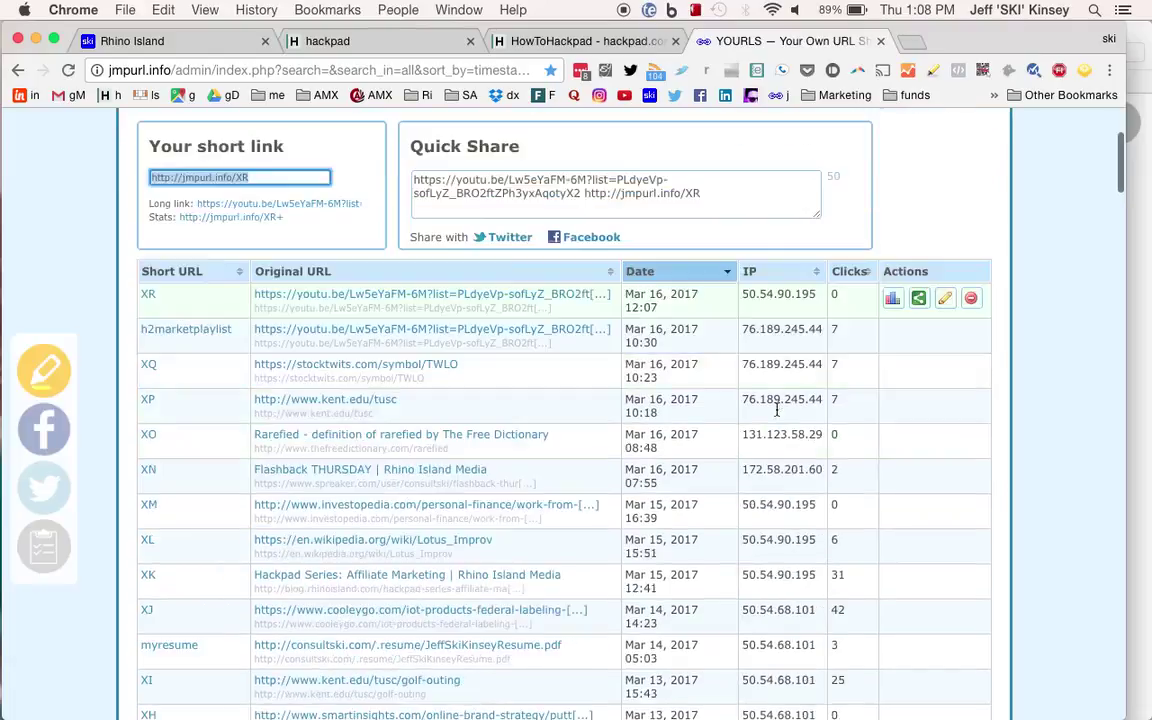
scroll(776, 410, down, 1)
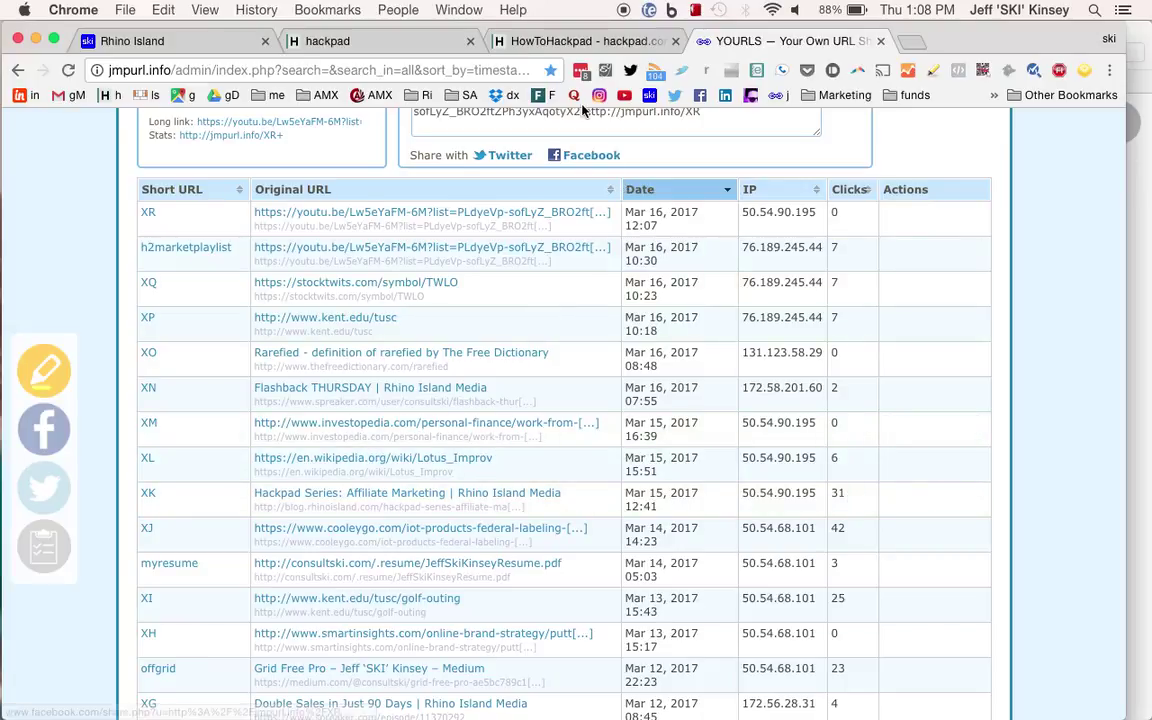
click(580, 42)
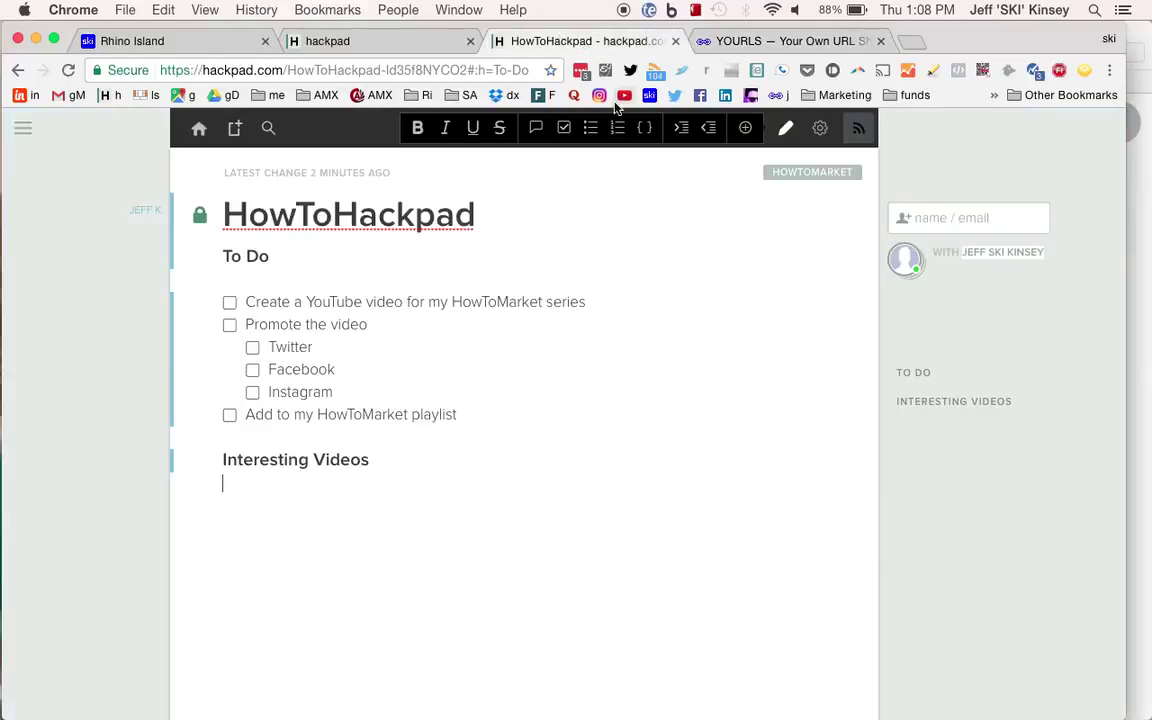
text(How)
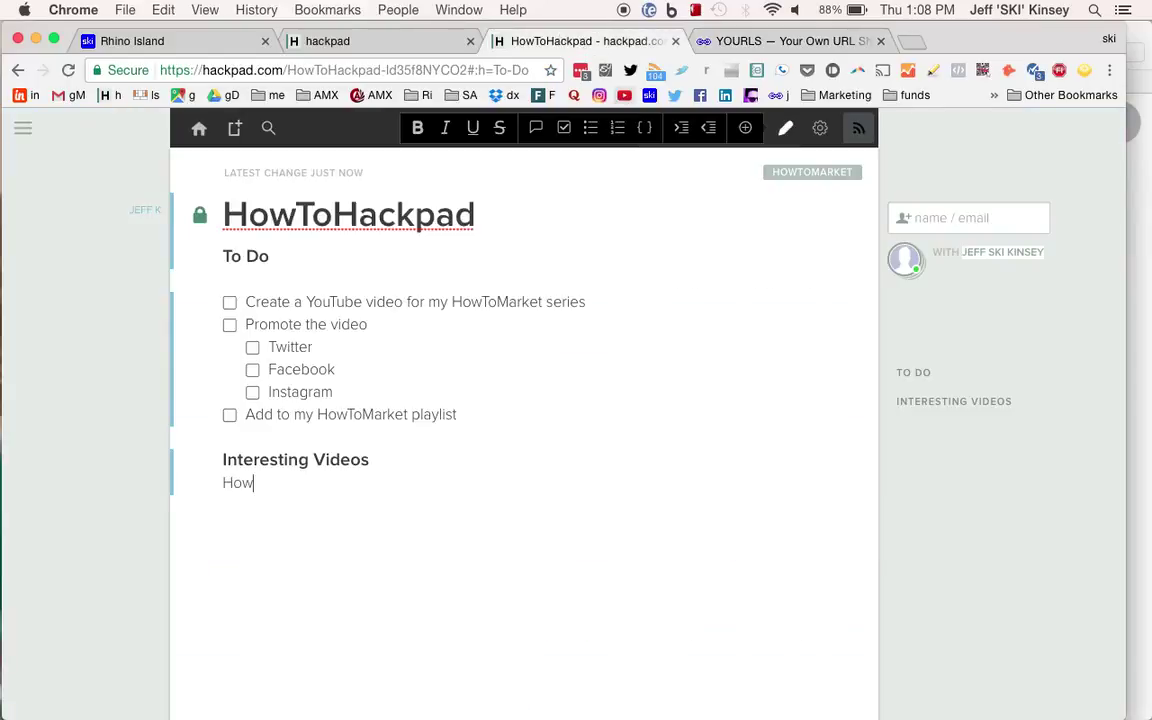
text(ToMarket Playlist)
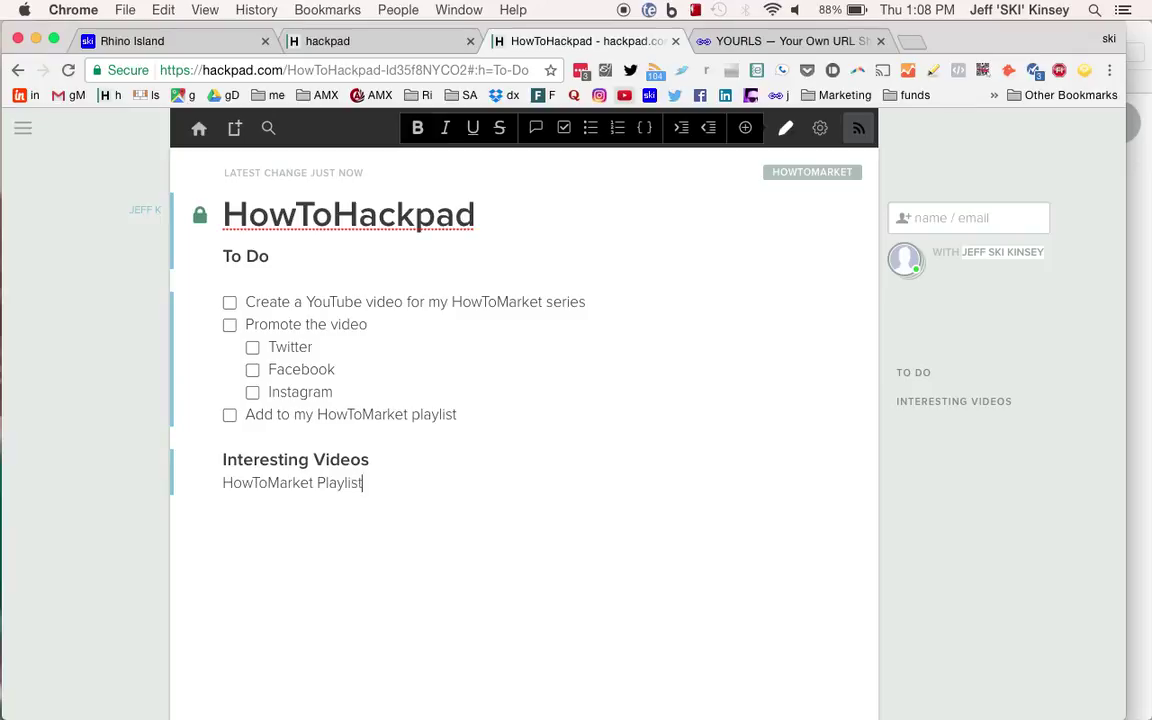
key(Return)
triple_click(278, 484)
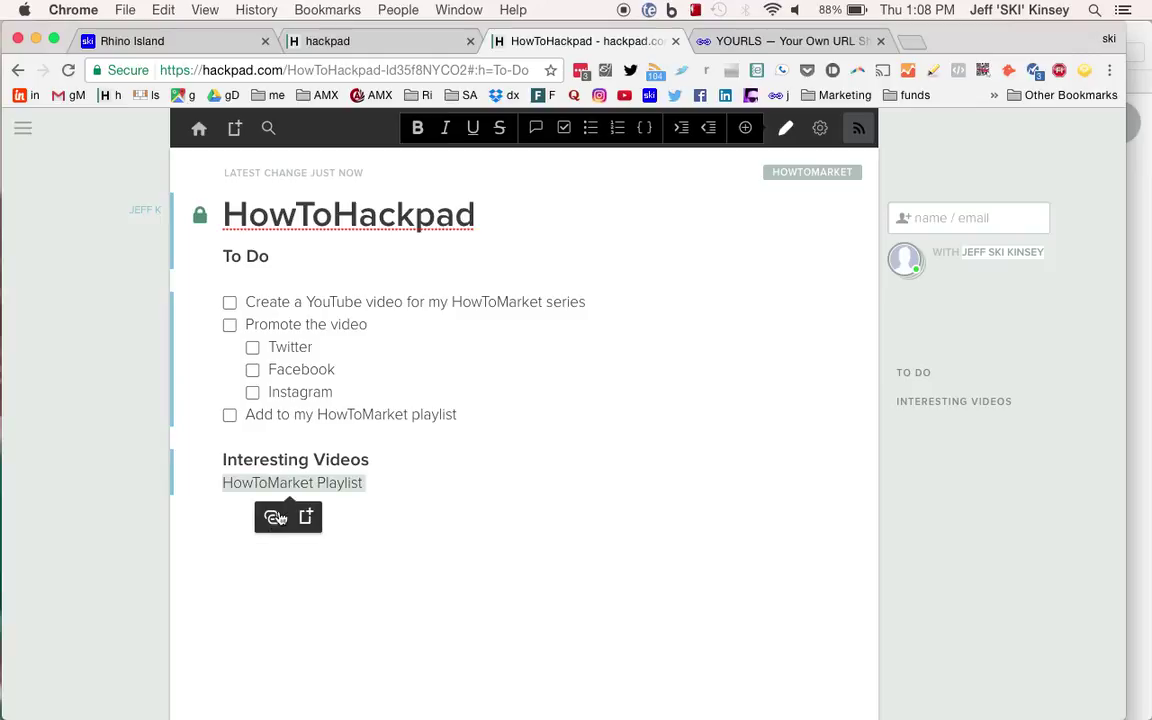
click(272, 517)
key(super+v)
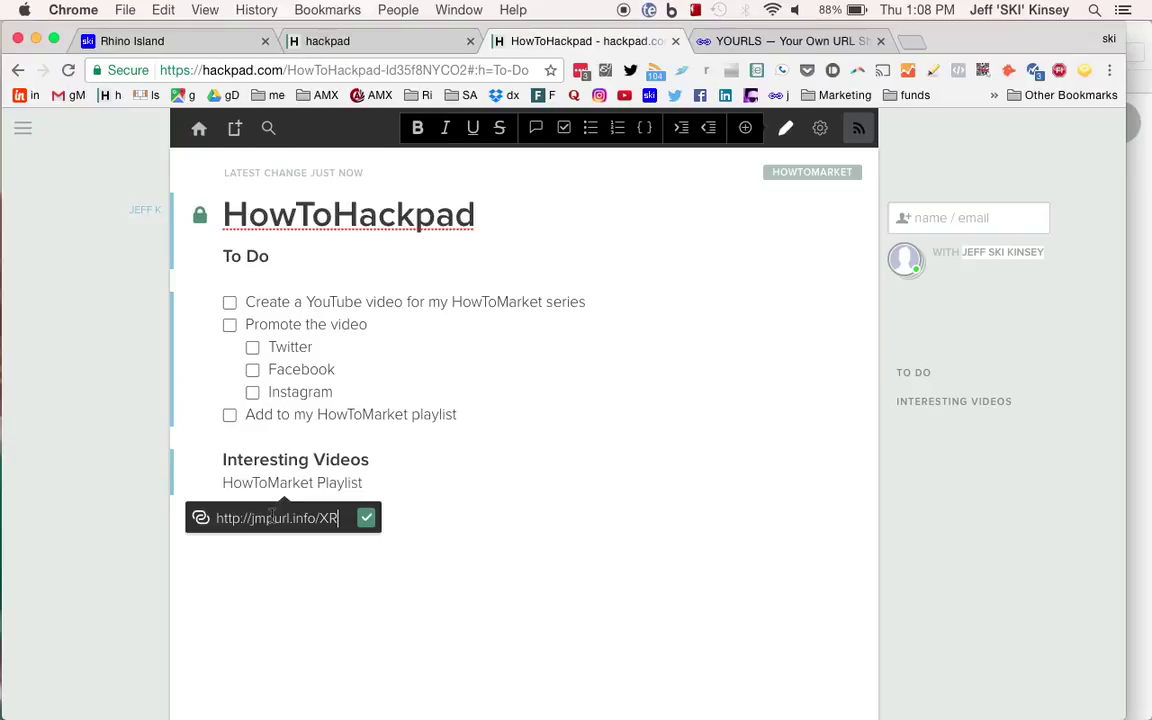
key(Return)
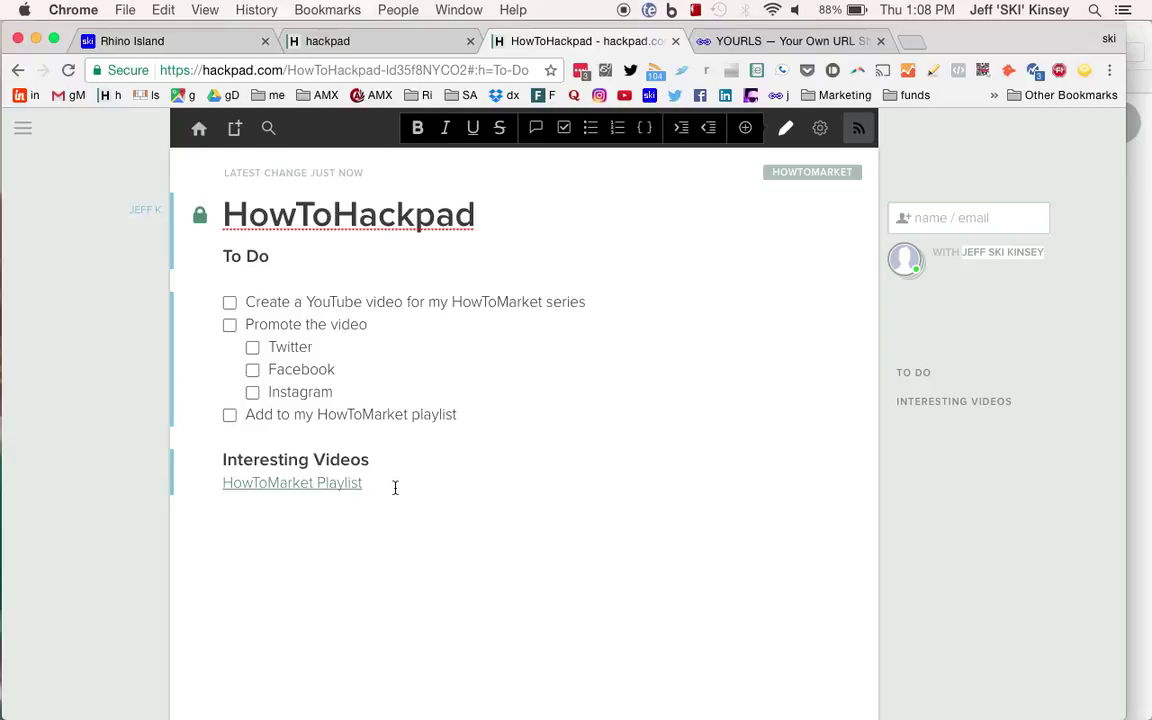
key(Return)
Copy the XK short link address from the YOURLS list, then return to HowToHackpad.
click(800, 41)
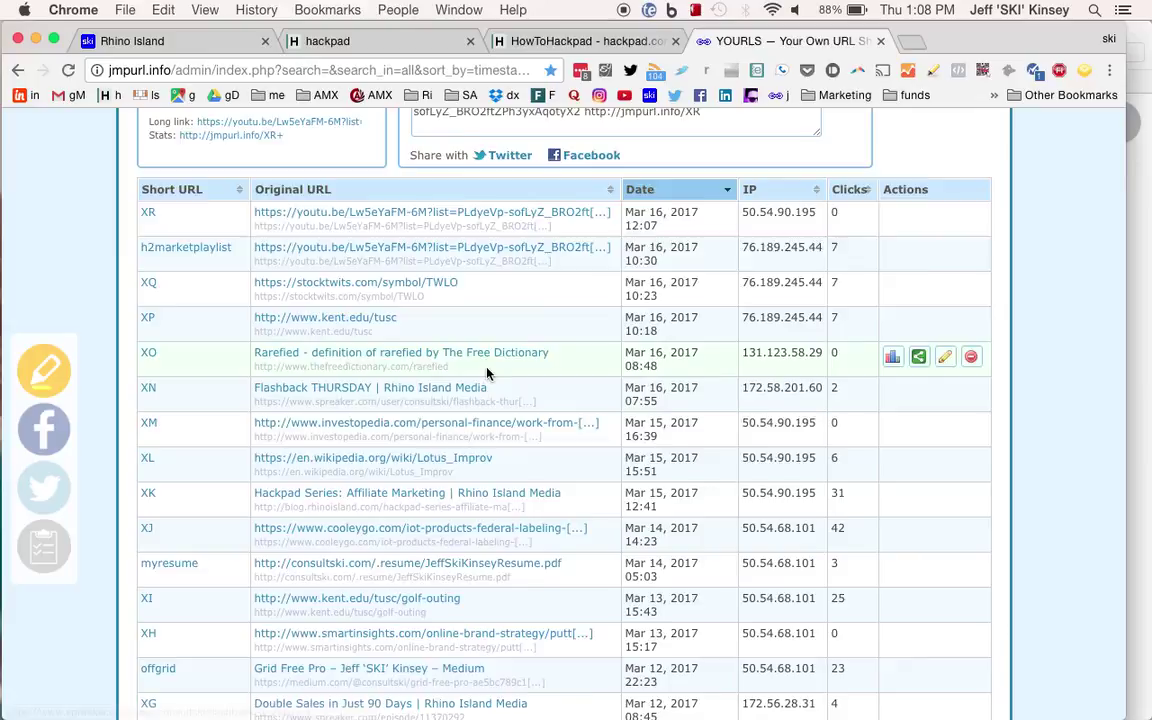
scroll(487, 373, up, 3)
scroll(487, 373, down, 1)
scroll(487, 373, down, 1)
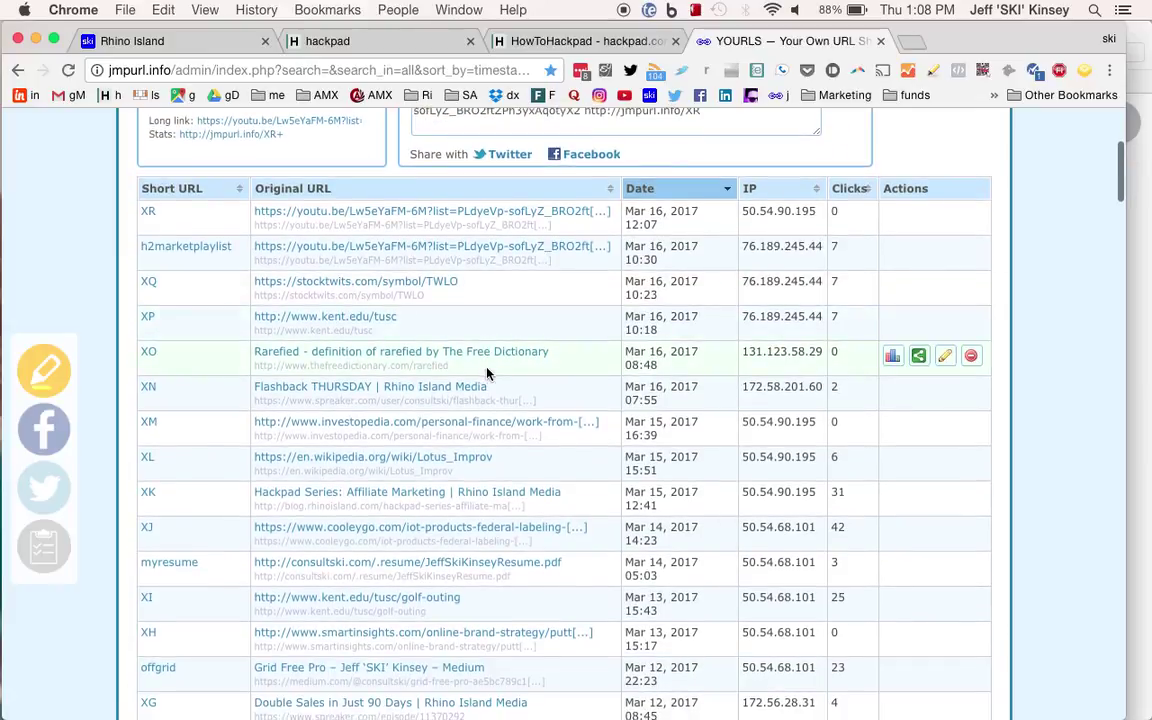
scroll(487, 373, down, 2)
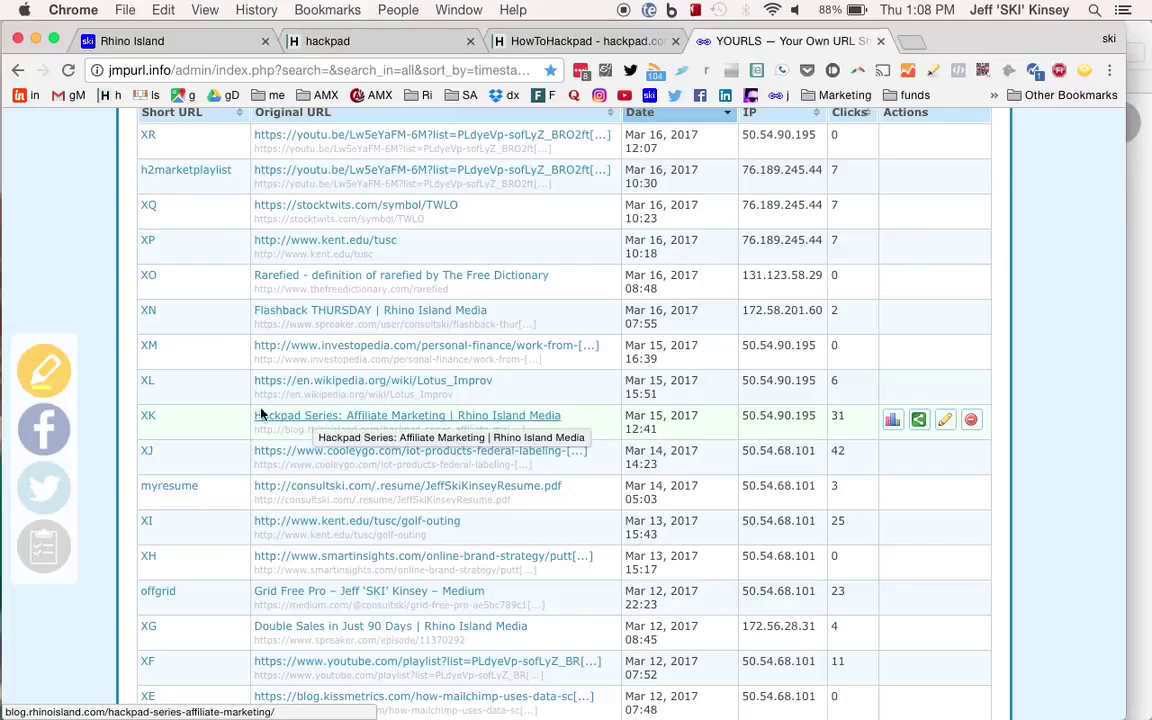
right_click(150, 421)
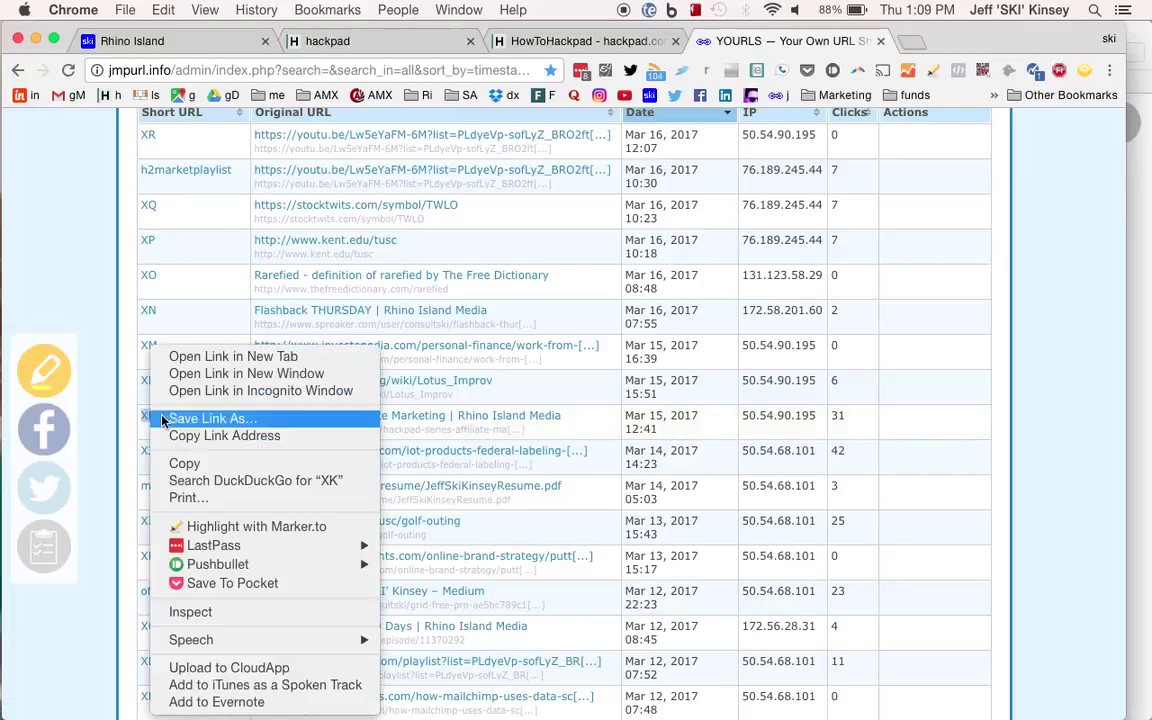
click(203, 436)
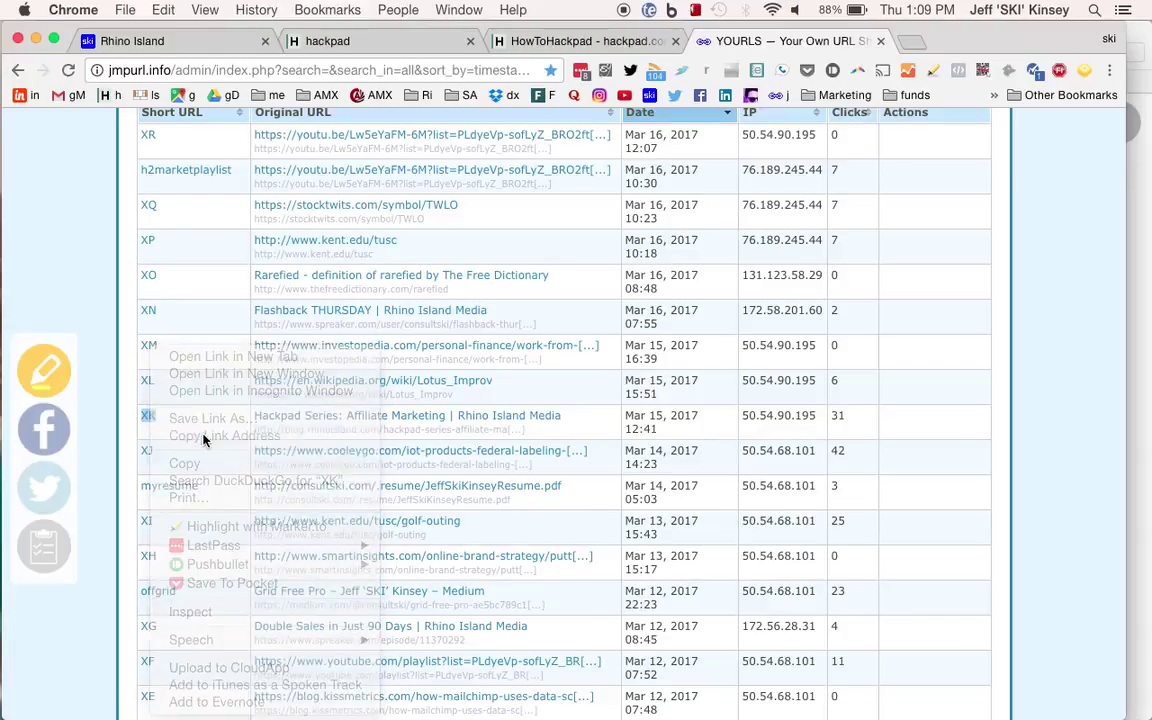
click(559, 42)
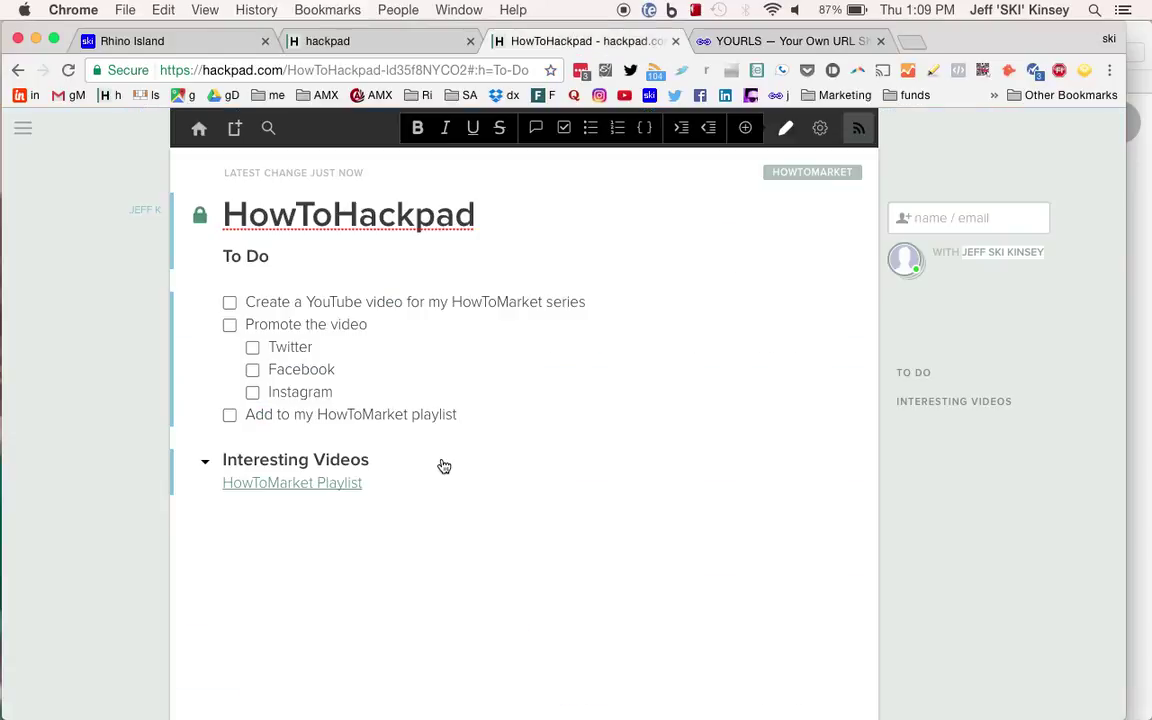
text(Hackpad Ser)
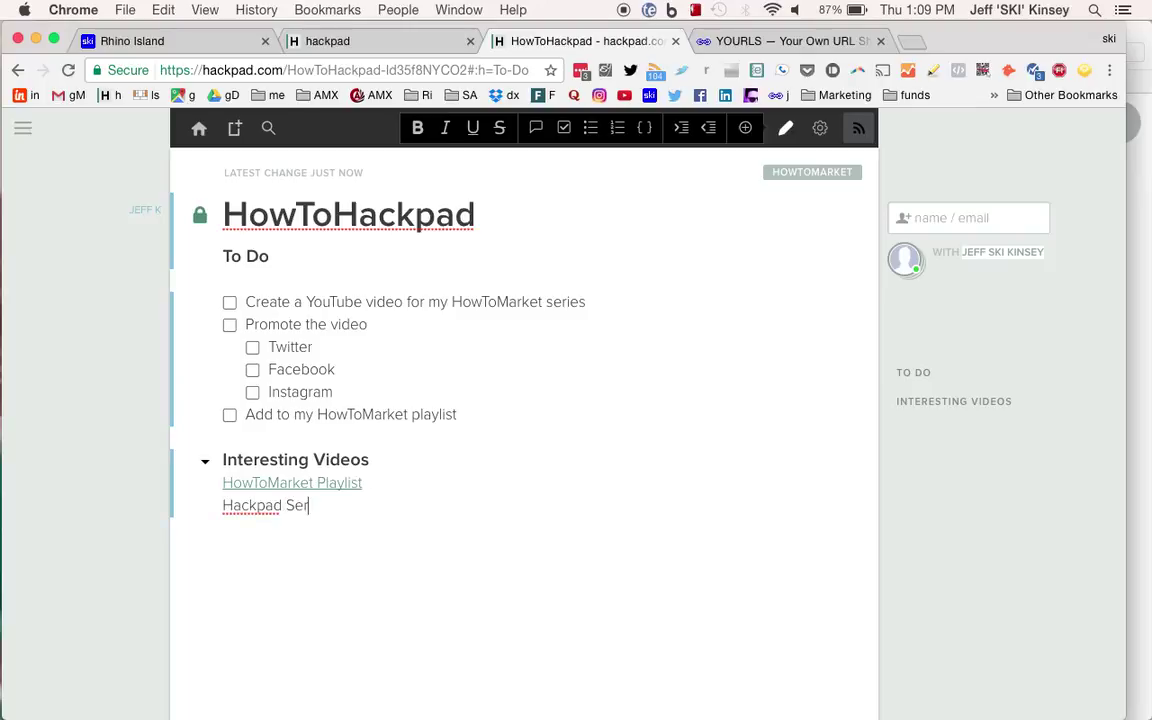
text(ies Podcast)
triple_click(318, 505)
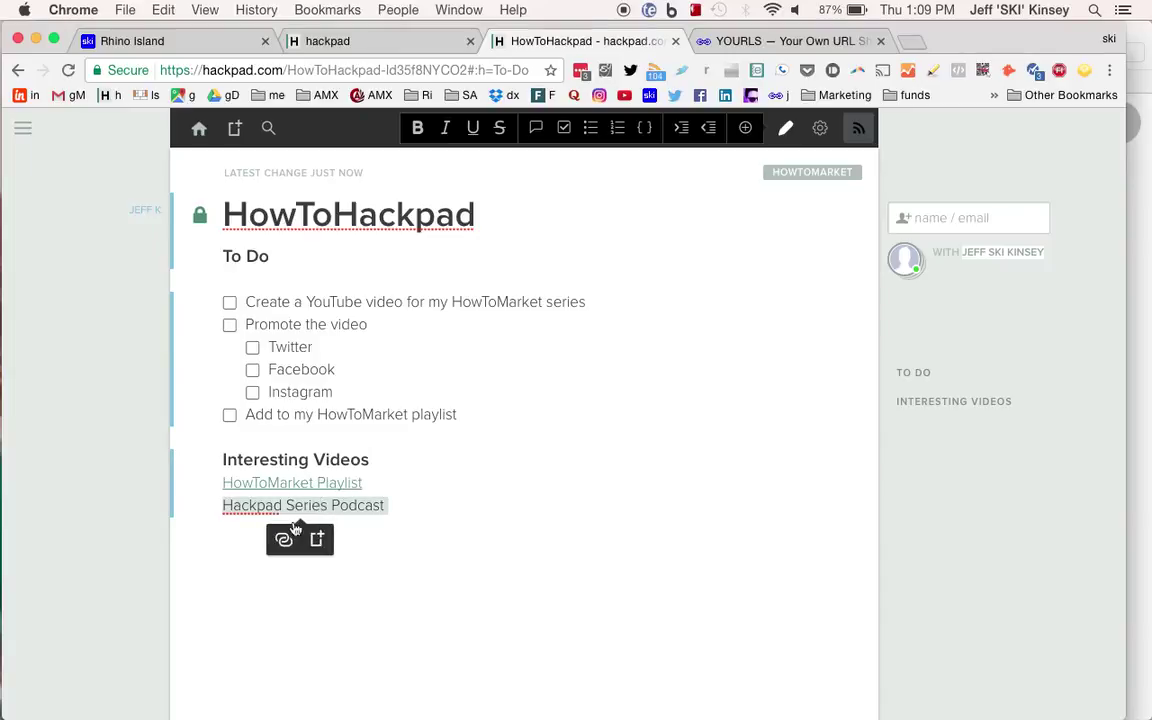
click(287, 539)
key(super+v)
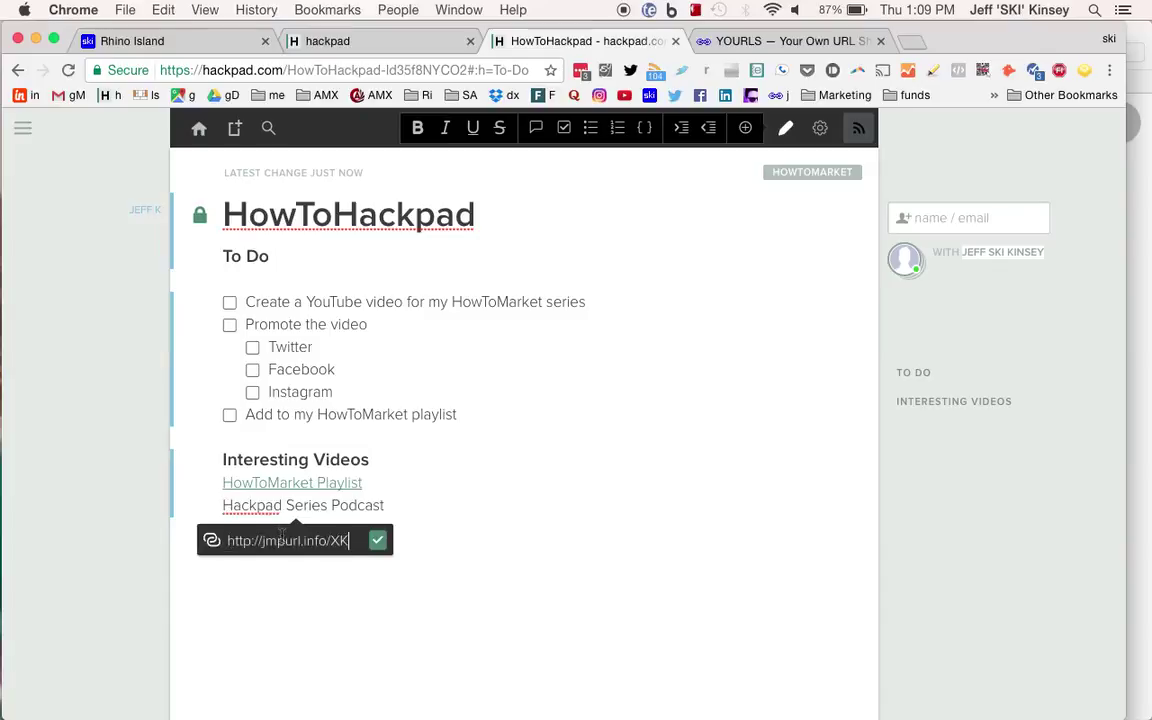
key(Return)
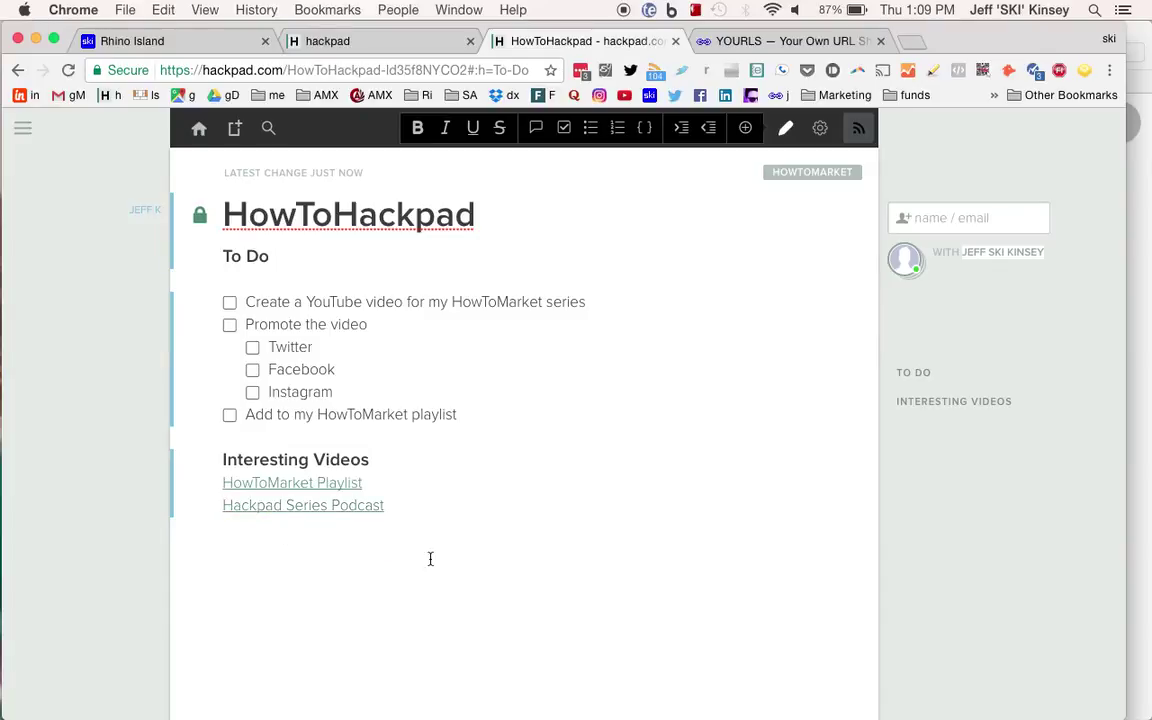
click(880, 41)
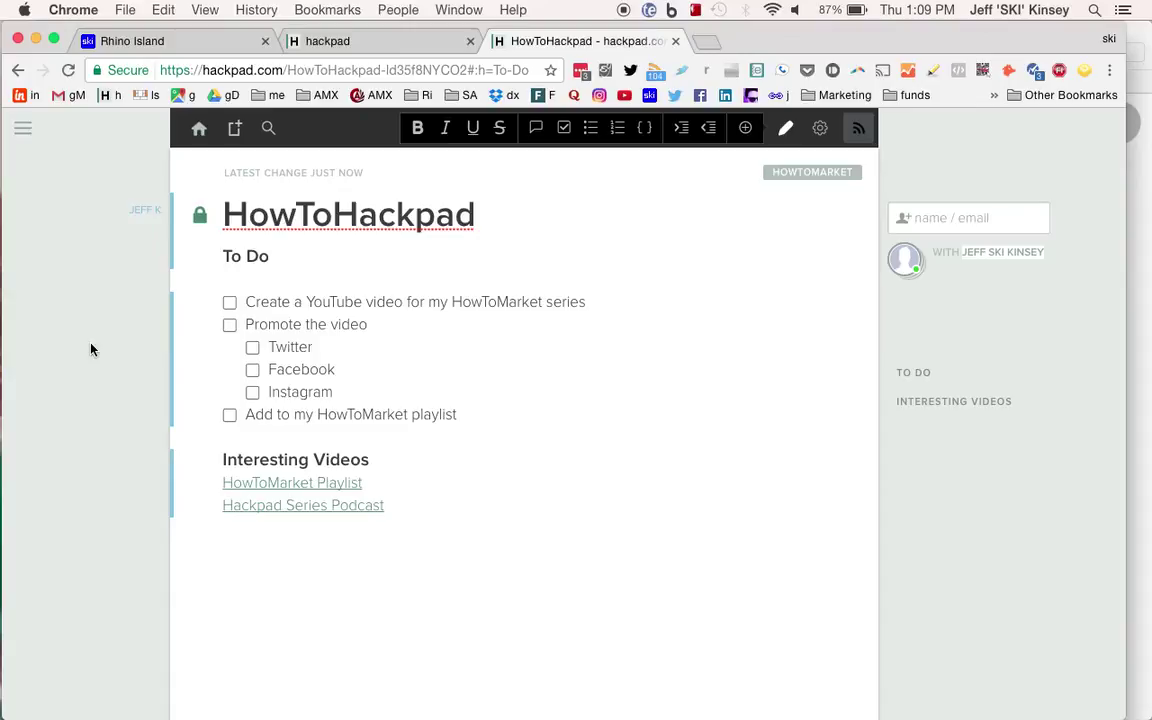
click(295, 488)
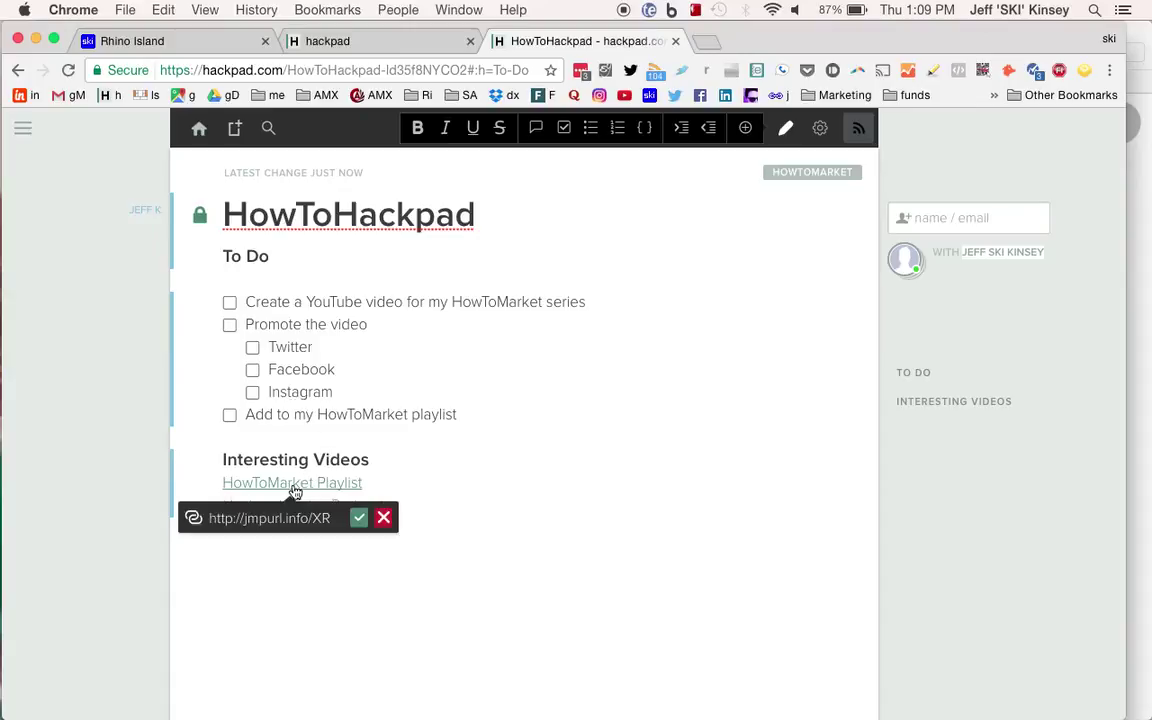
click(295, 490)
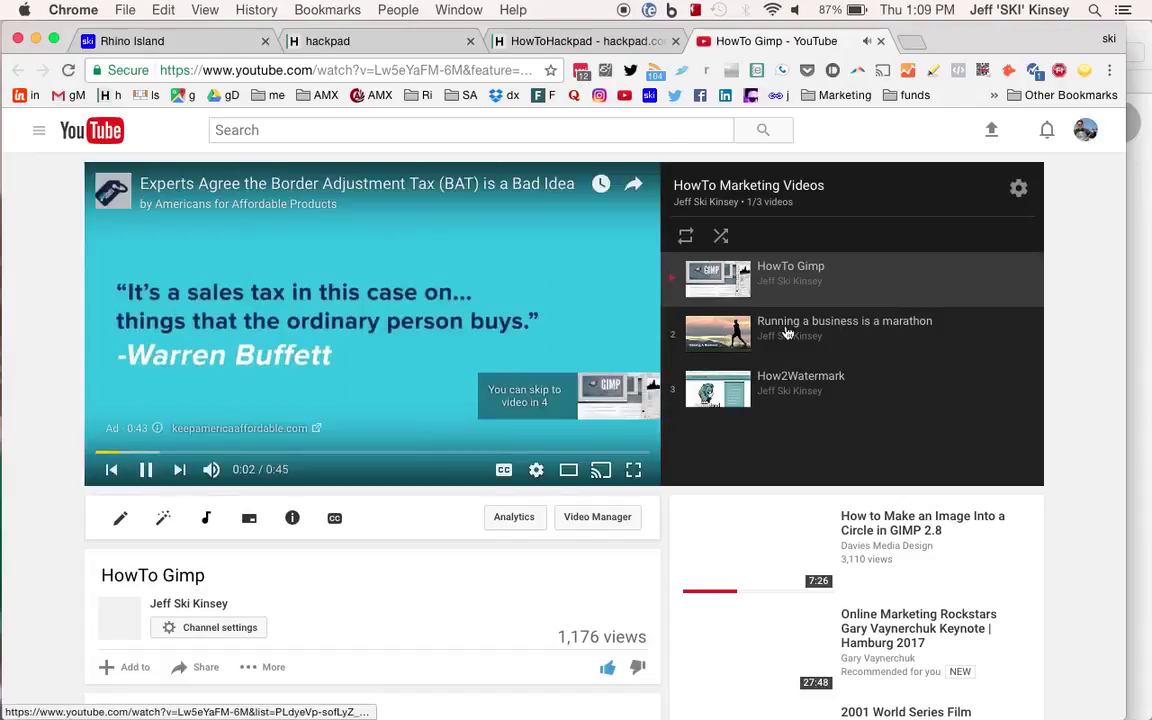
click(787, 333)
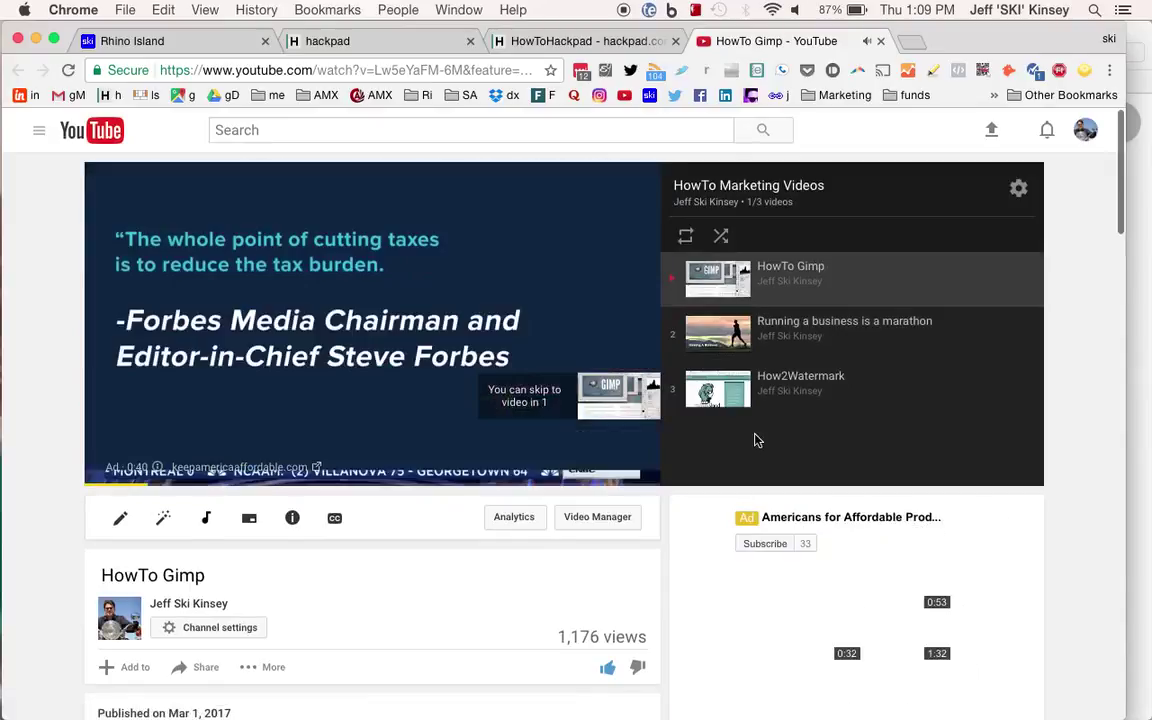
click(880, 41)
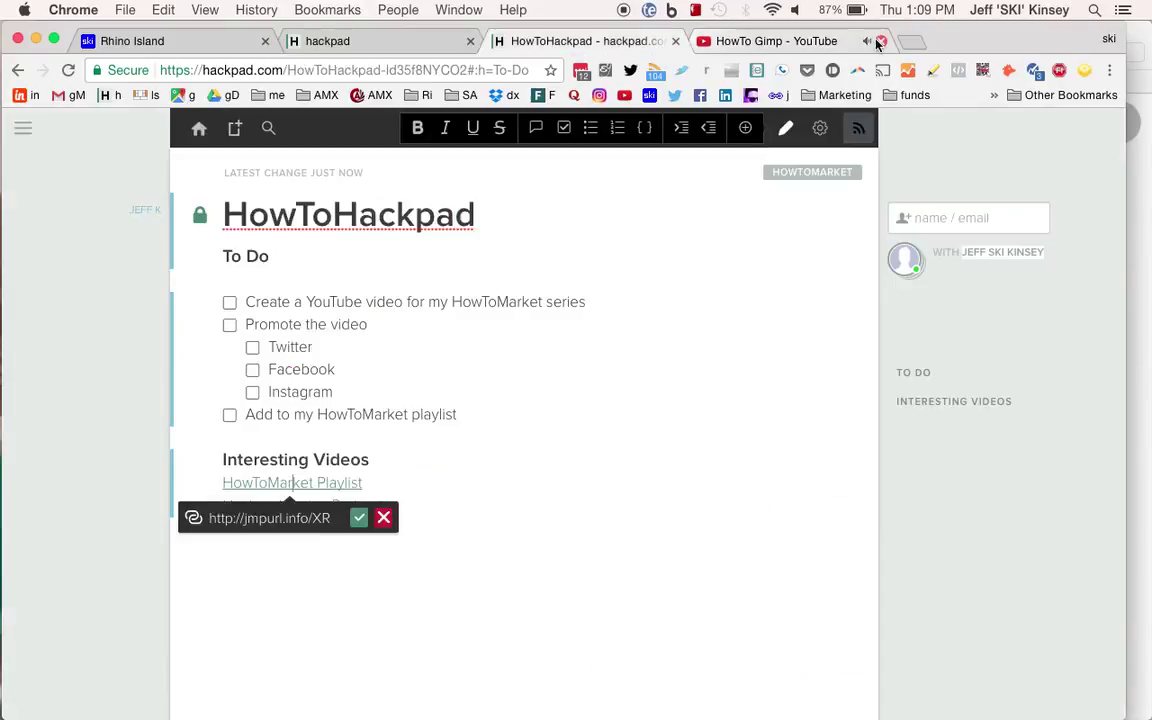
Below the Hackpad Series Podcast link, add a bold 'Podcasts' heading with an empty line beneath.
click(200, 216)
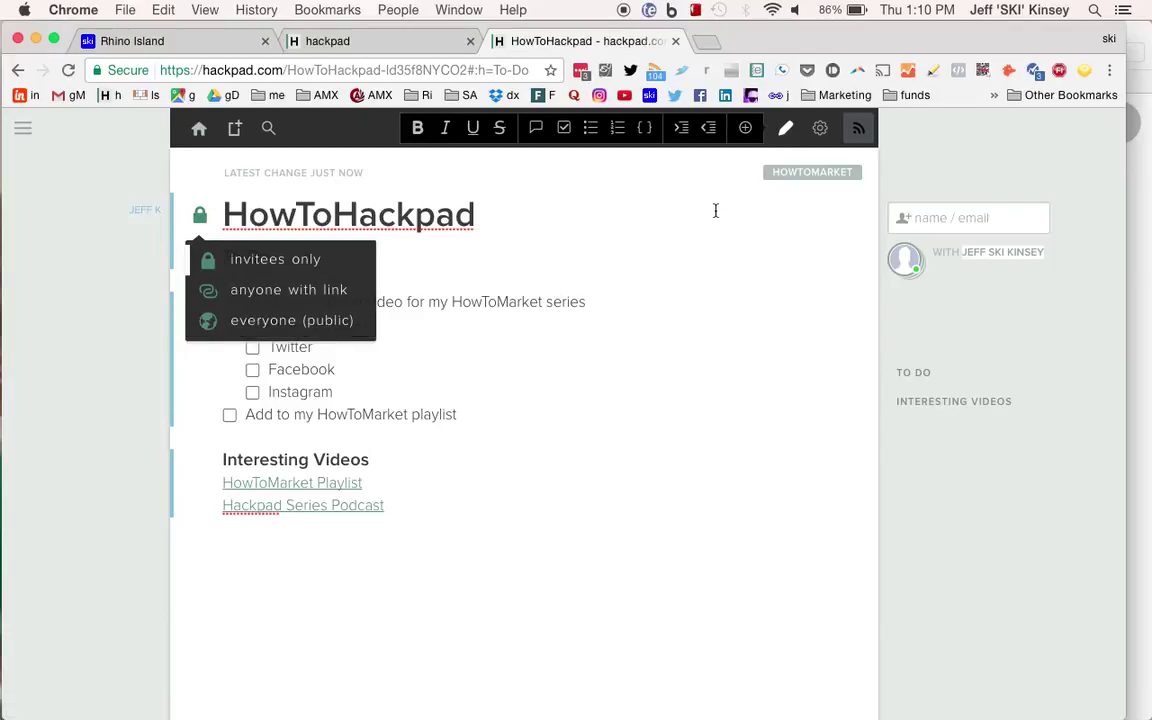
click(570, 236)
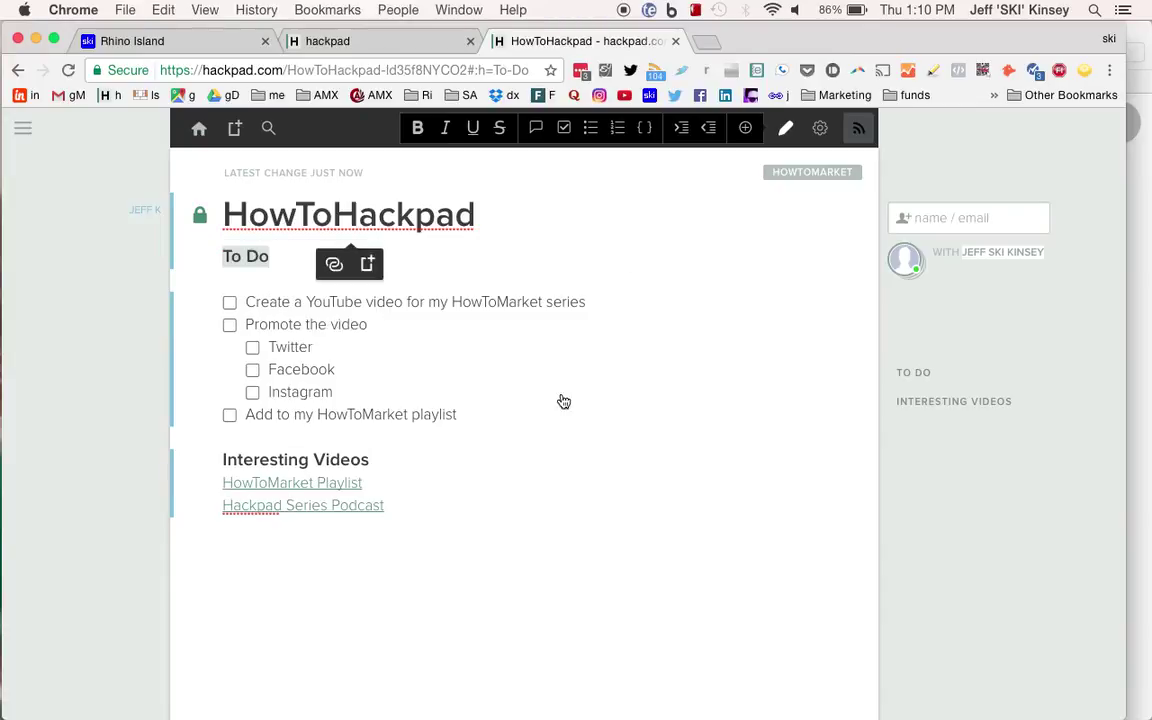
click(407, 530)
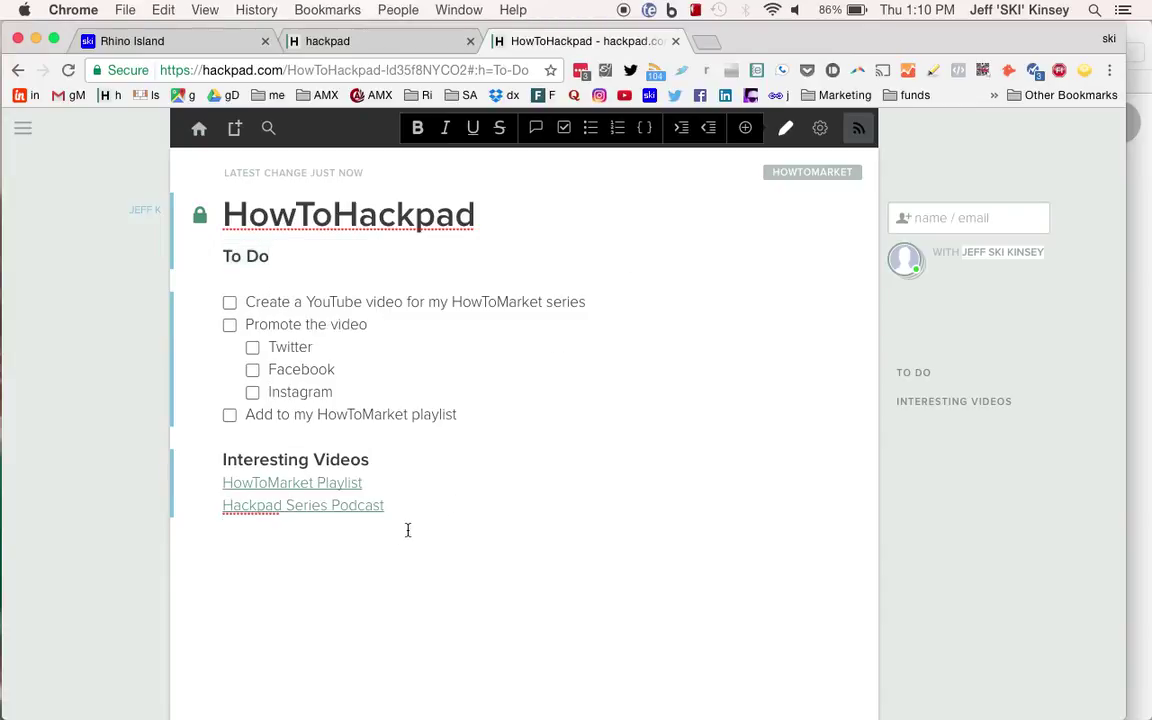
key(Return)
text(Podcasts)
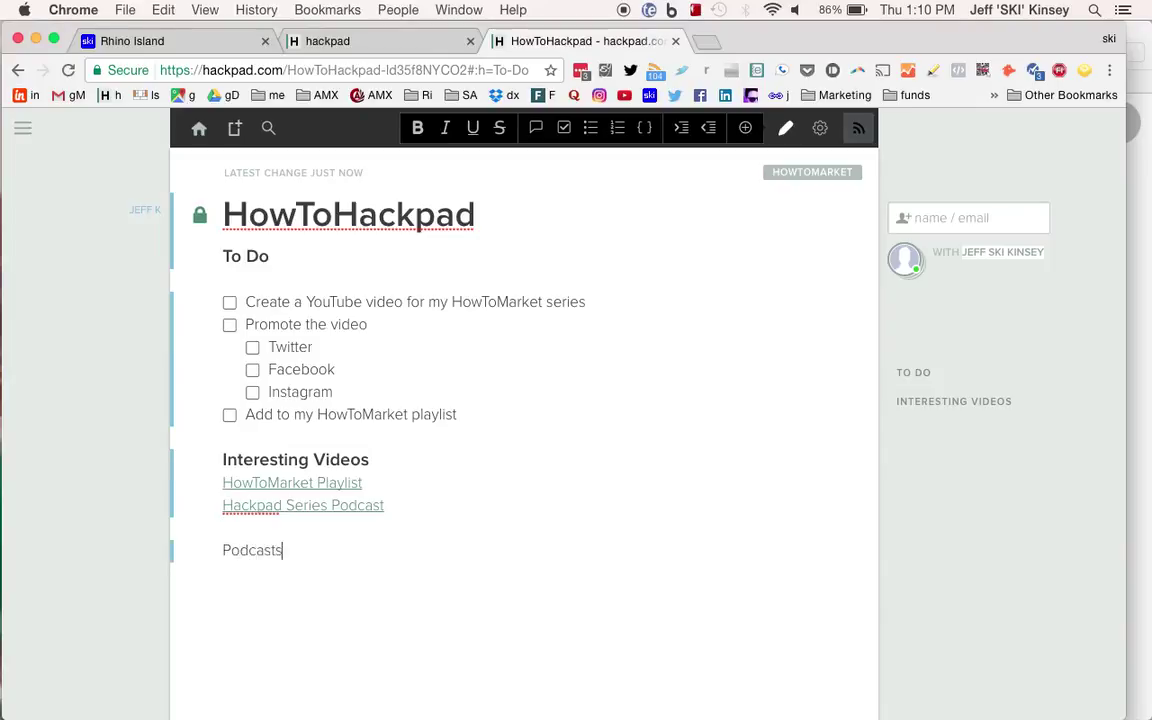
double_click(262, 550)
click(418, 127)
click(335, 565)
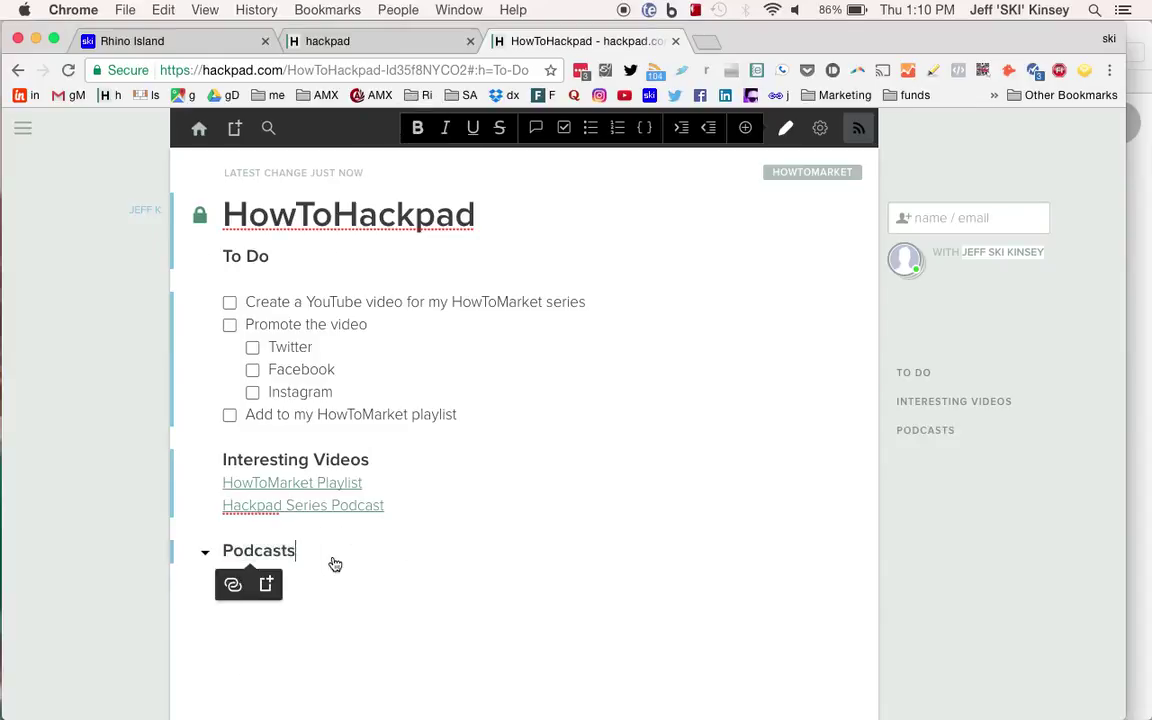
key(Return)
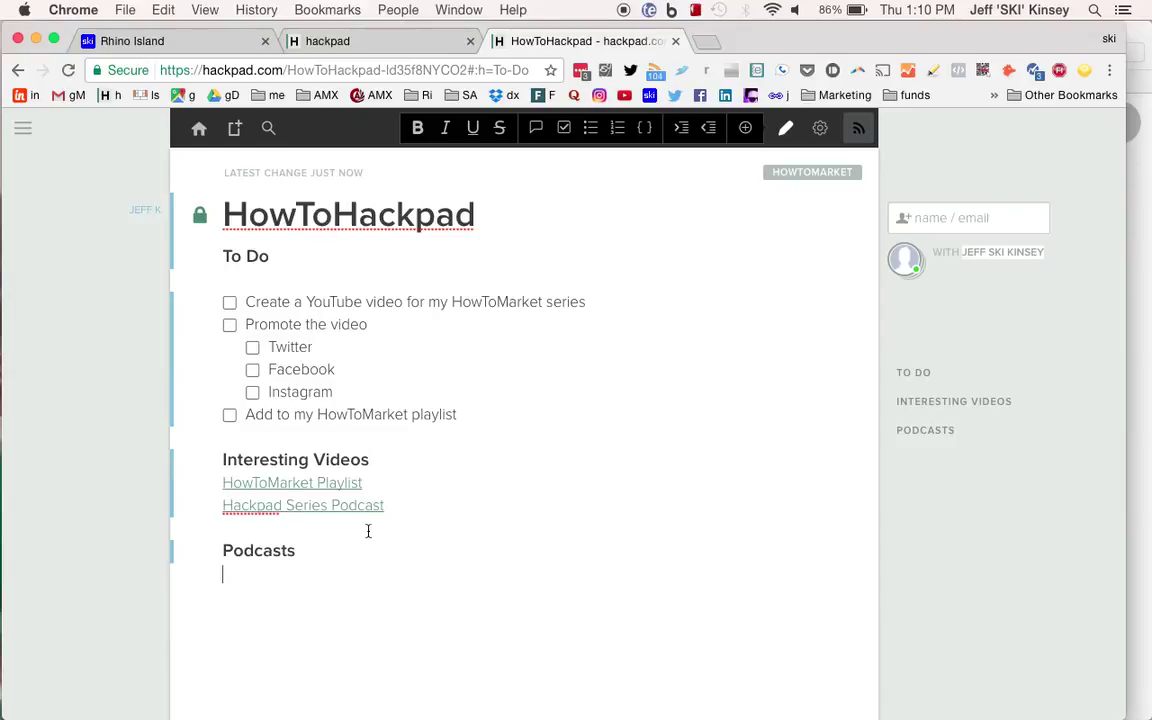
Open the Rhino Island Media homepage in a new tab and browse to the blog's posts list.
click(705, 42)
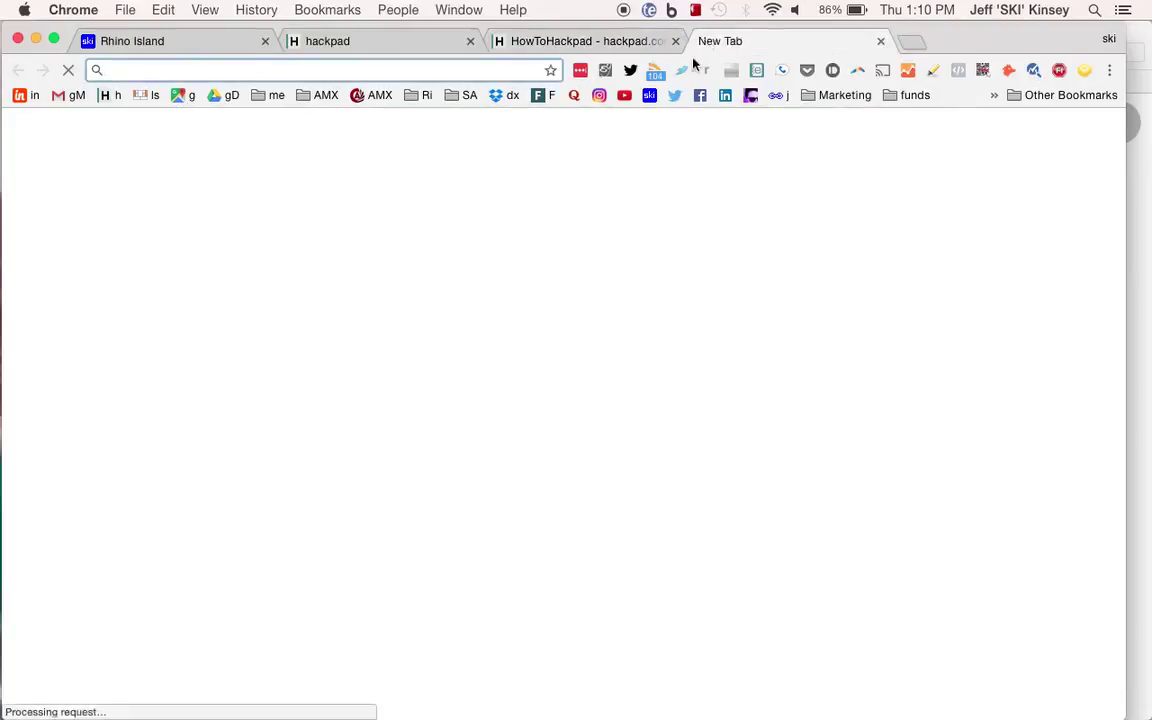
click(650, 96)
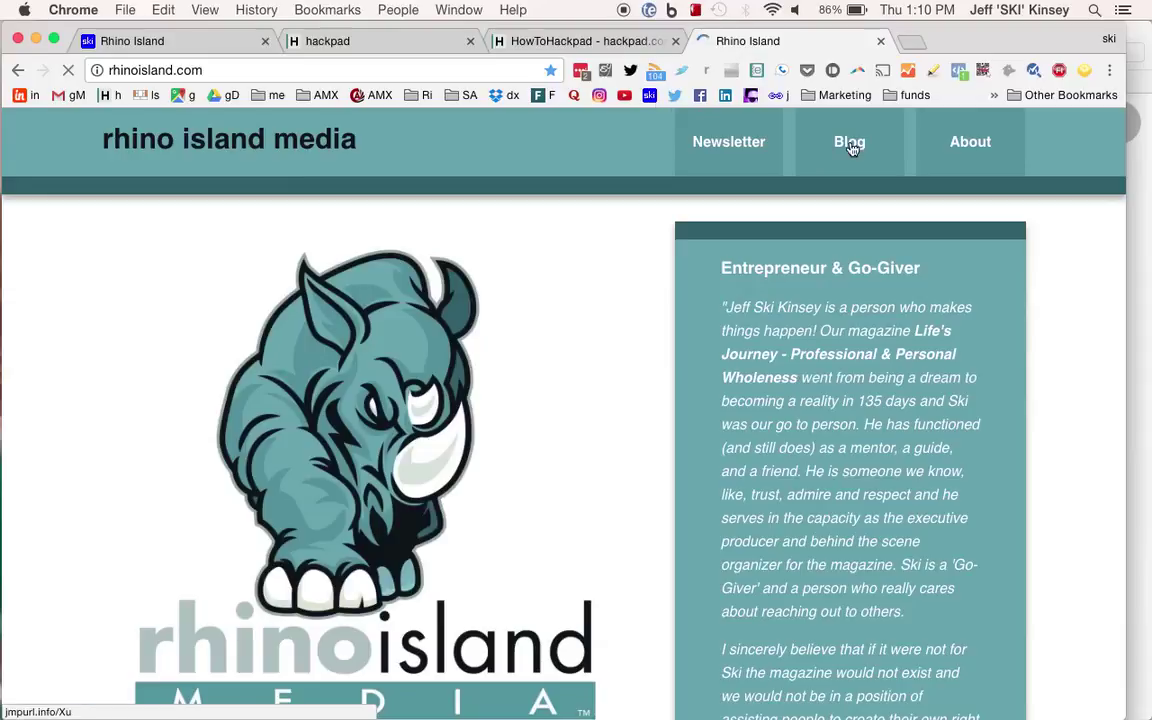
click(849, 143)
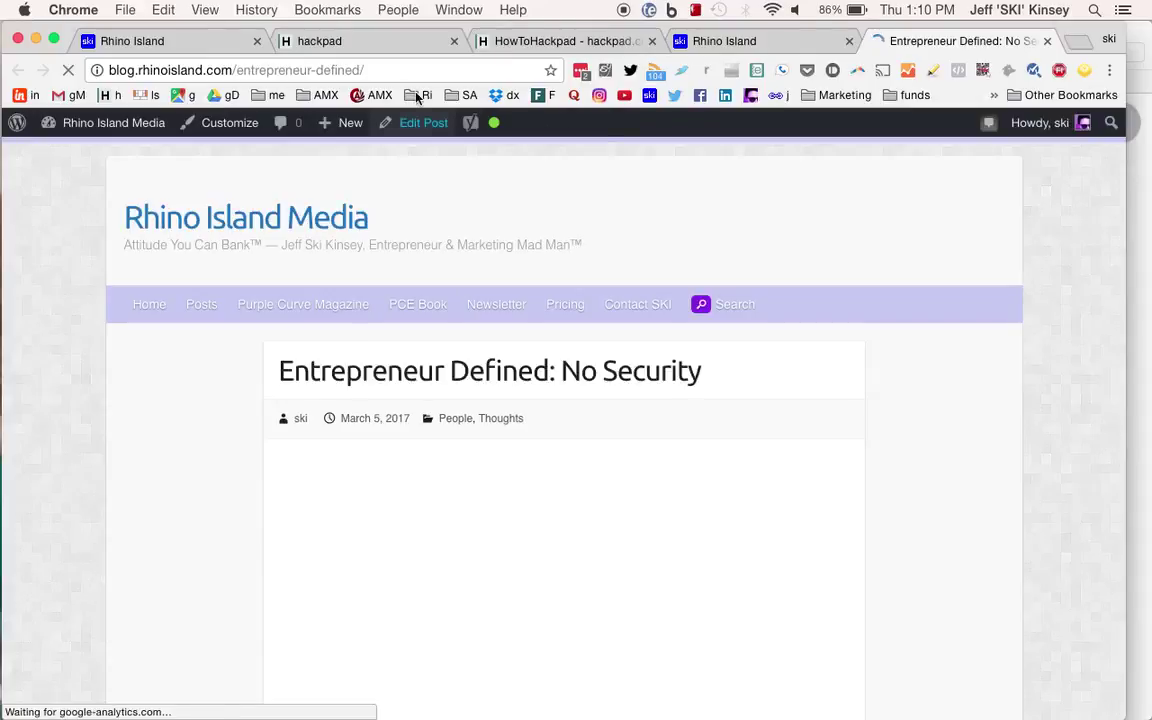
scroll(355, 337, down, 2)
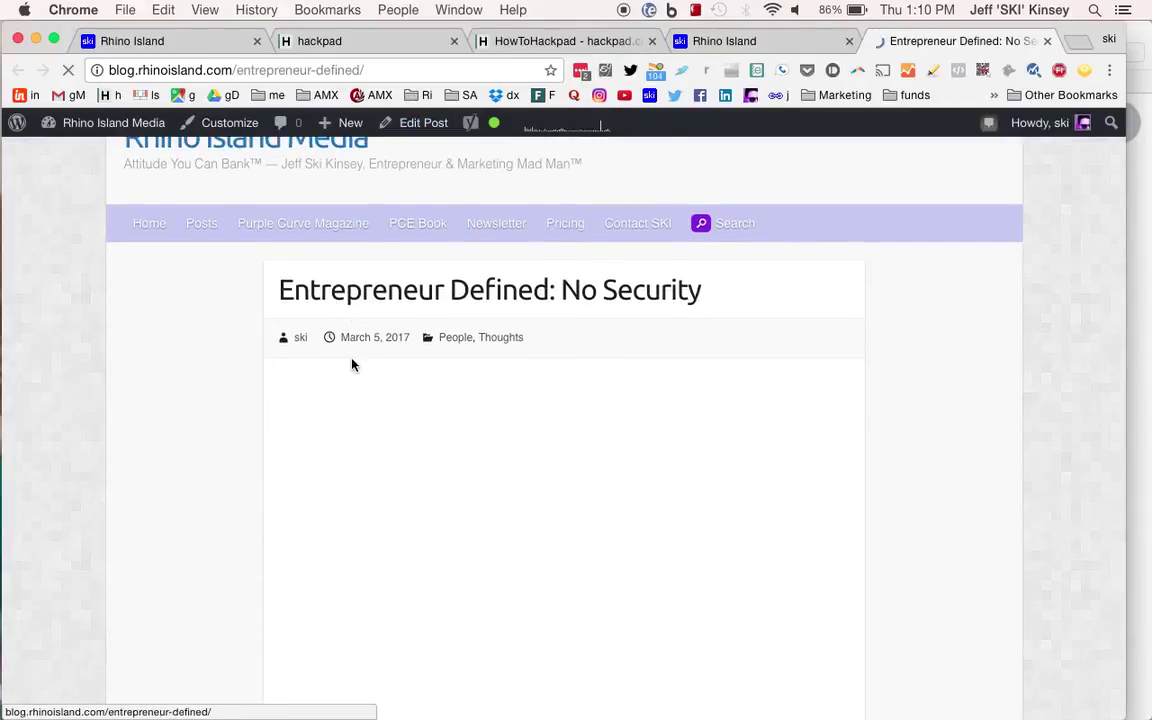
scroll(352, 365, up, 2)
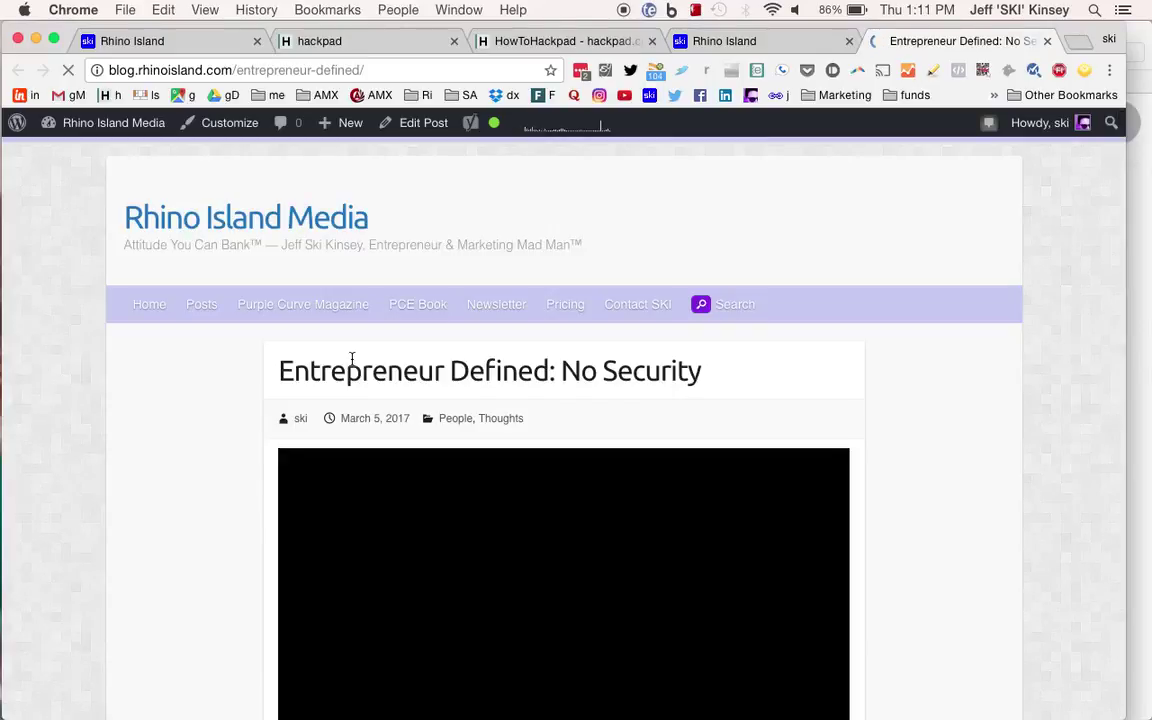
scroll(352, 358, down, 4)
scroll(352, 360, down, 2)
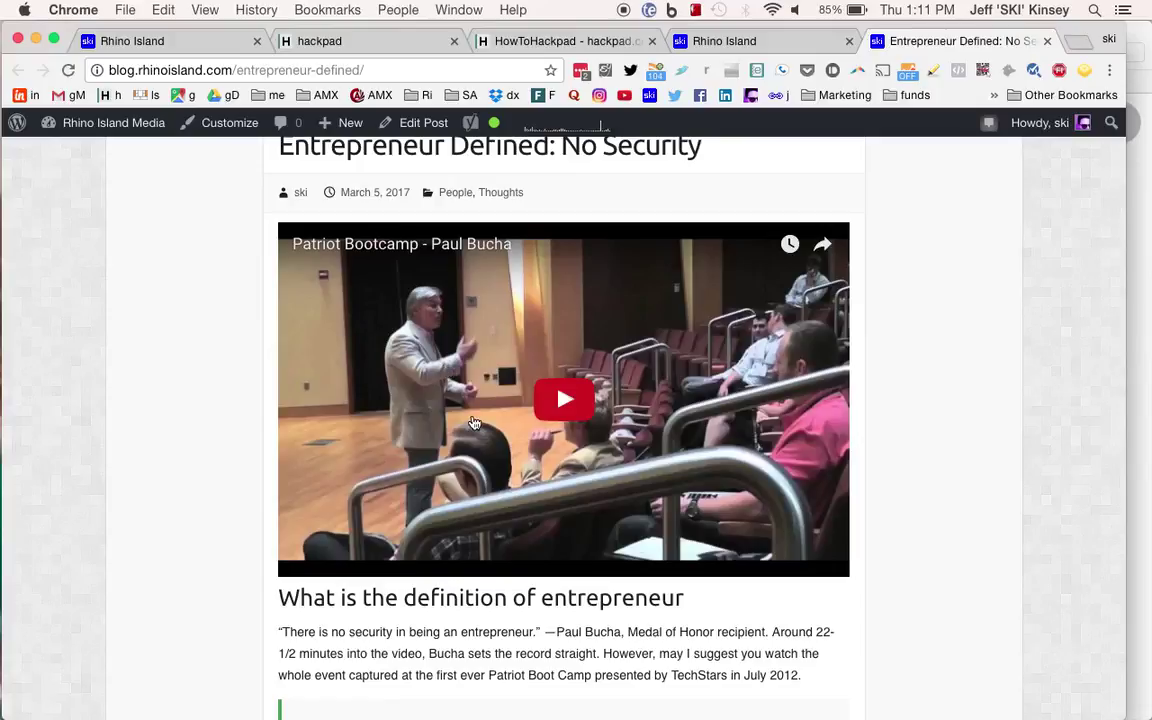
scroll(474, 423, up, 1)
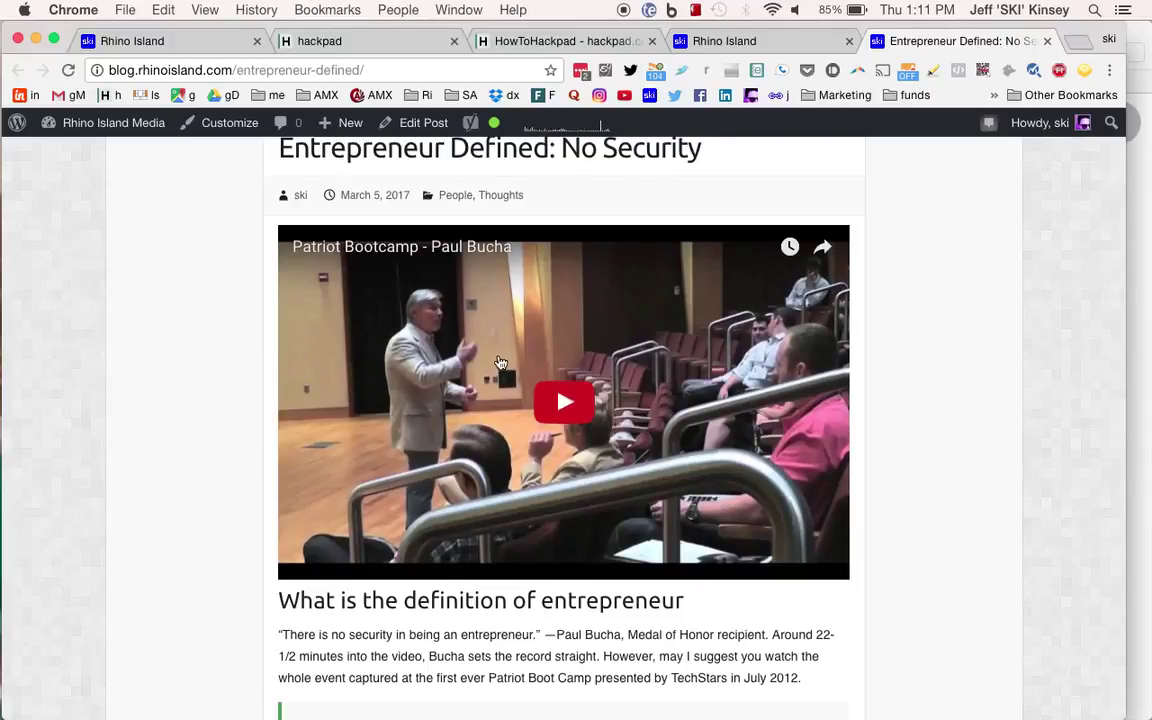
scroll(500, 362, up, 5)
click(200, 309)
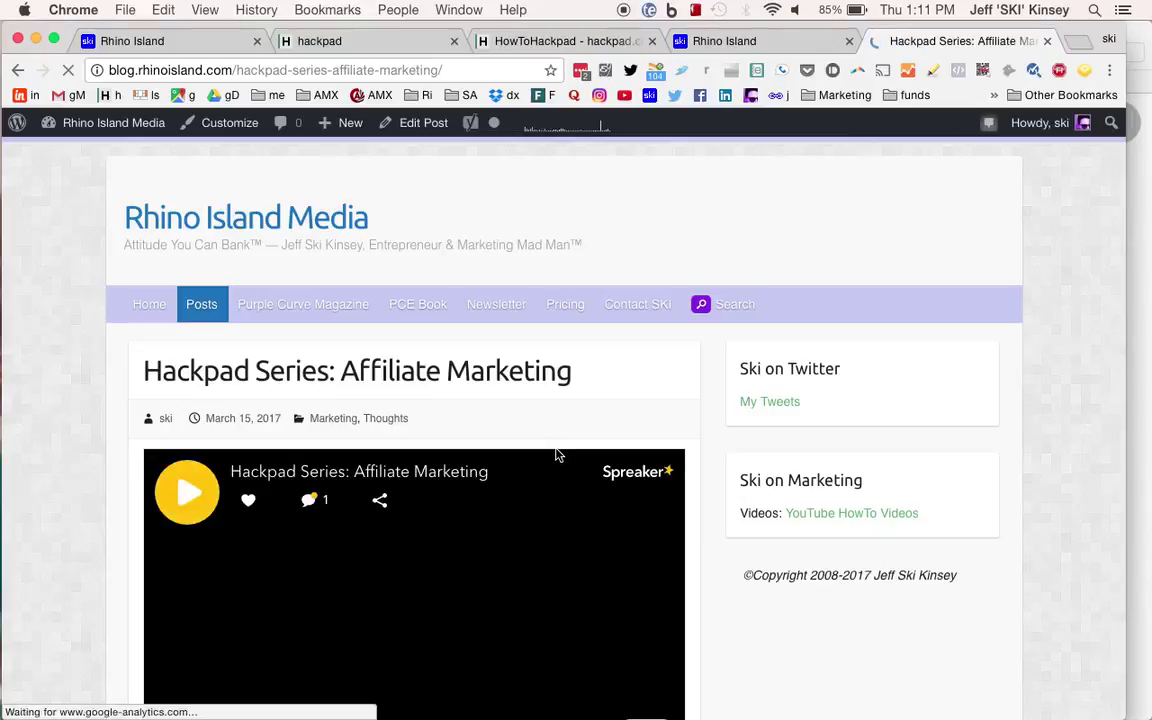
Shorten the Hackpad Series: Affiliate Marketing post's URL to jmpurl.info/XS and close the post's tab.
scroll(557, 455, down, 2)
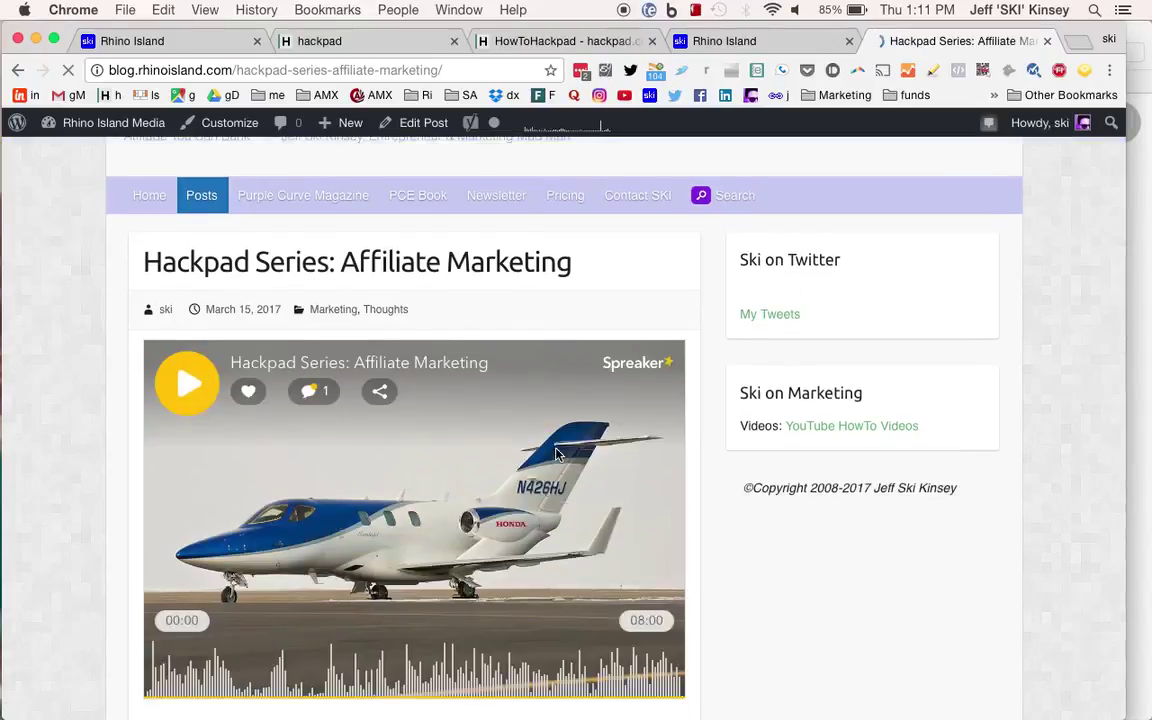
scroll(557, 455, down, 1)
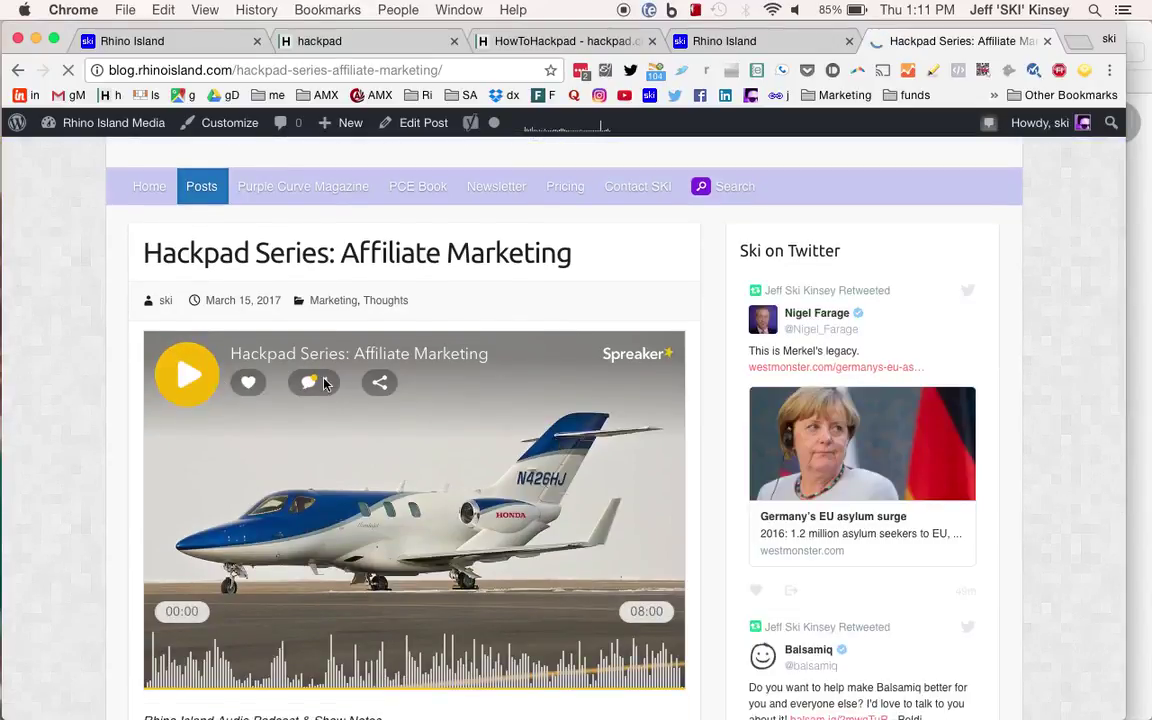
scroll(512, 393, down, 1)
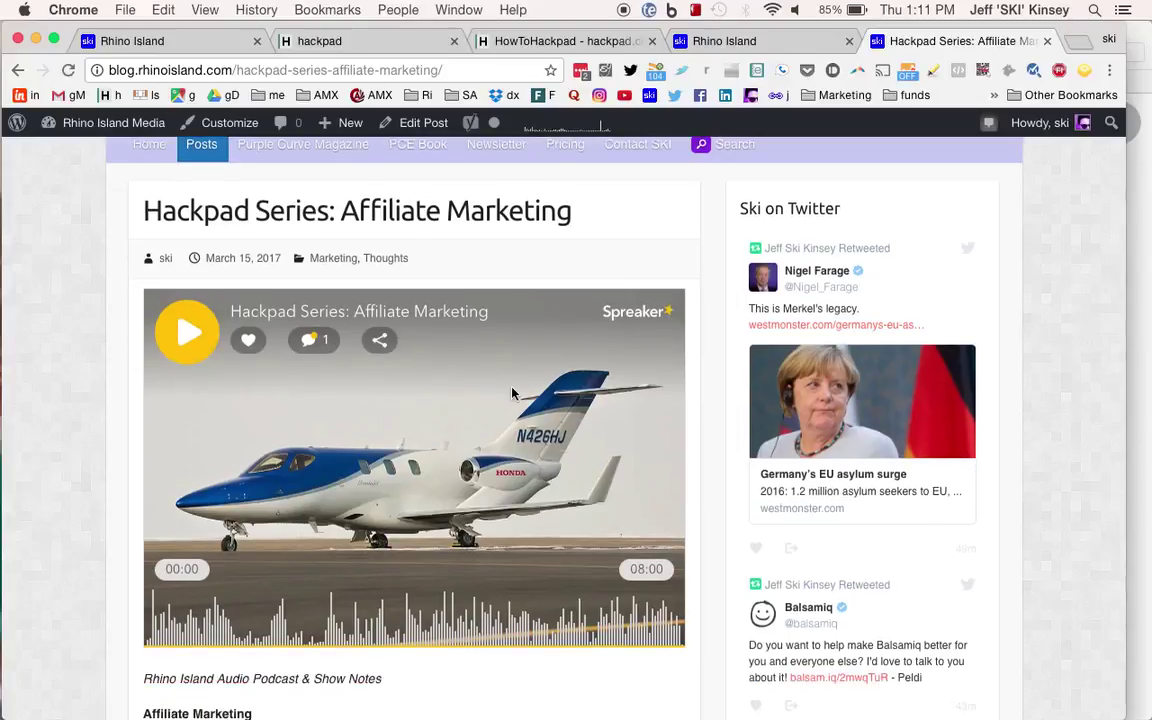
scroll(512, 393, down, 5)
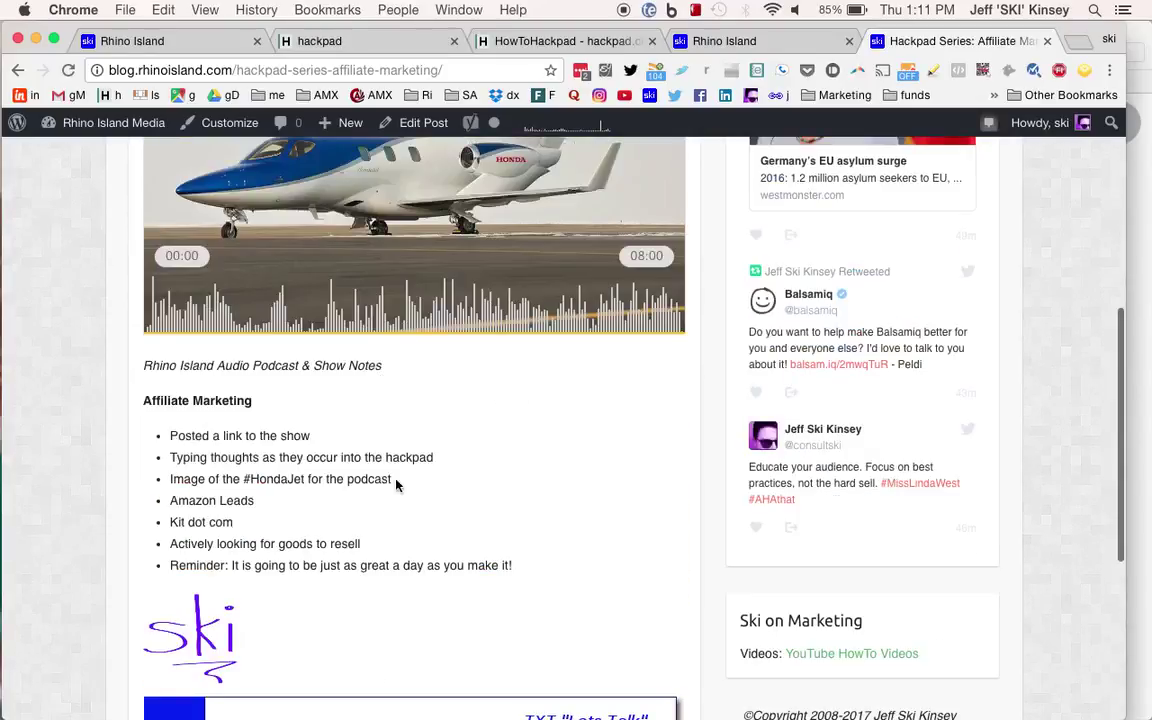
drag(143, 365, 535, 587)
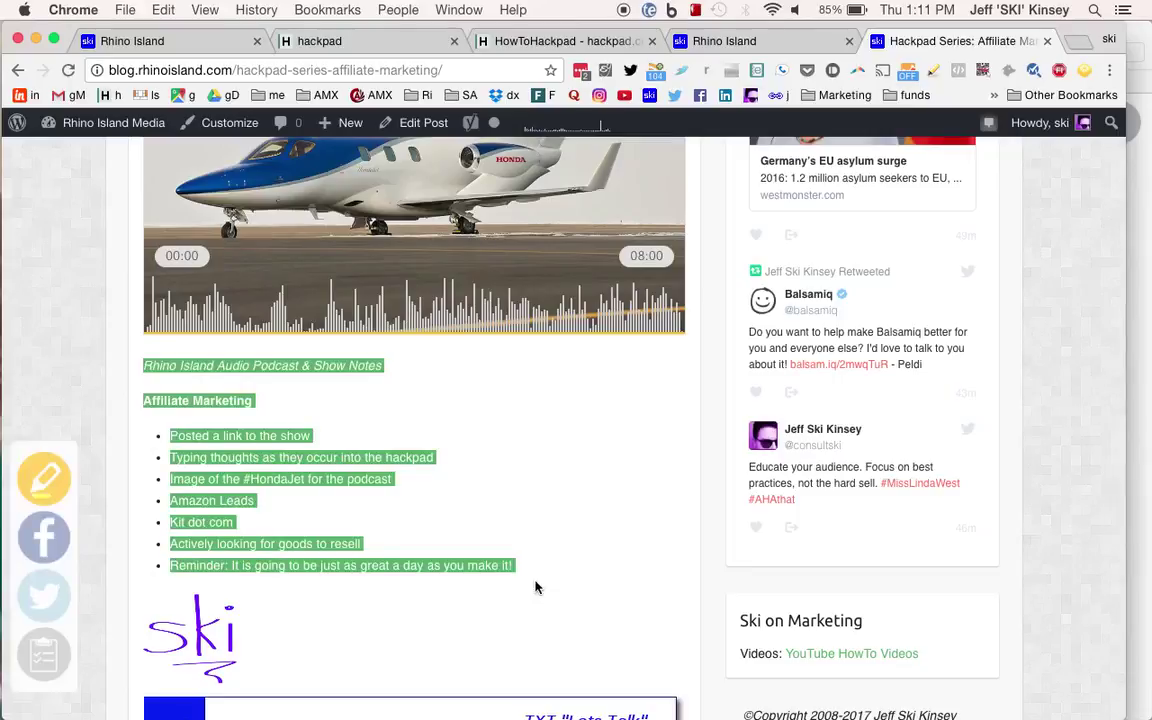
click(616, 482)
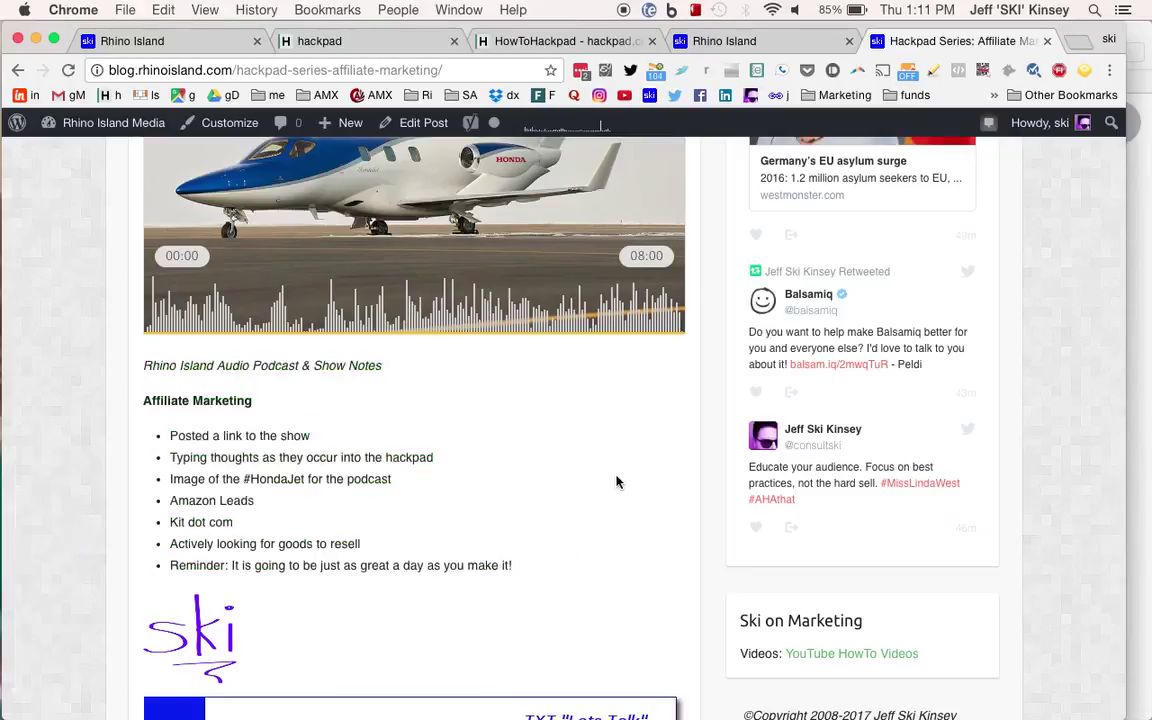
scroll(616, 482, down, 3)
scroll(616, 482, up, 10)
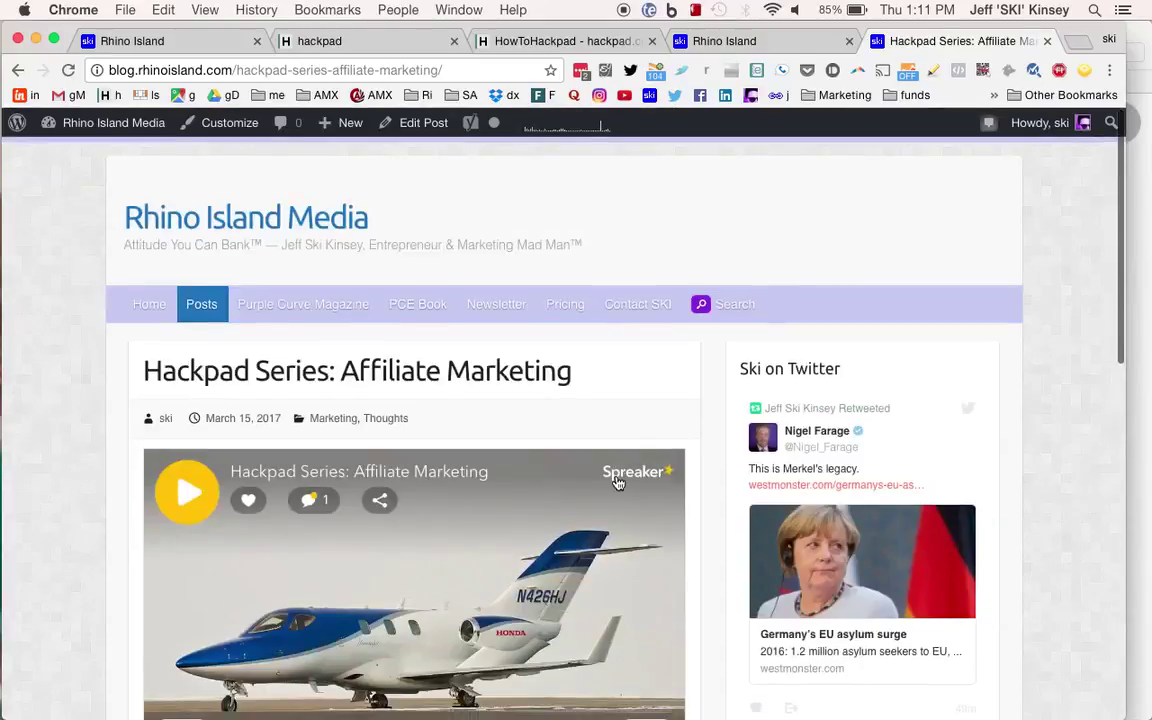
click(376, 70)
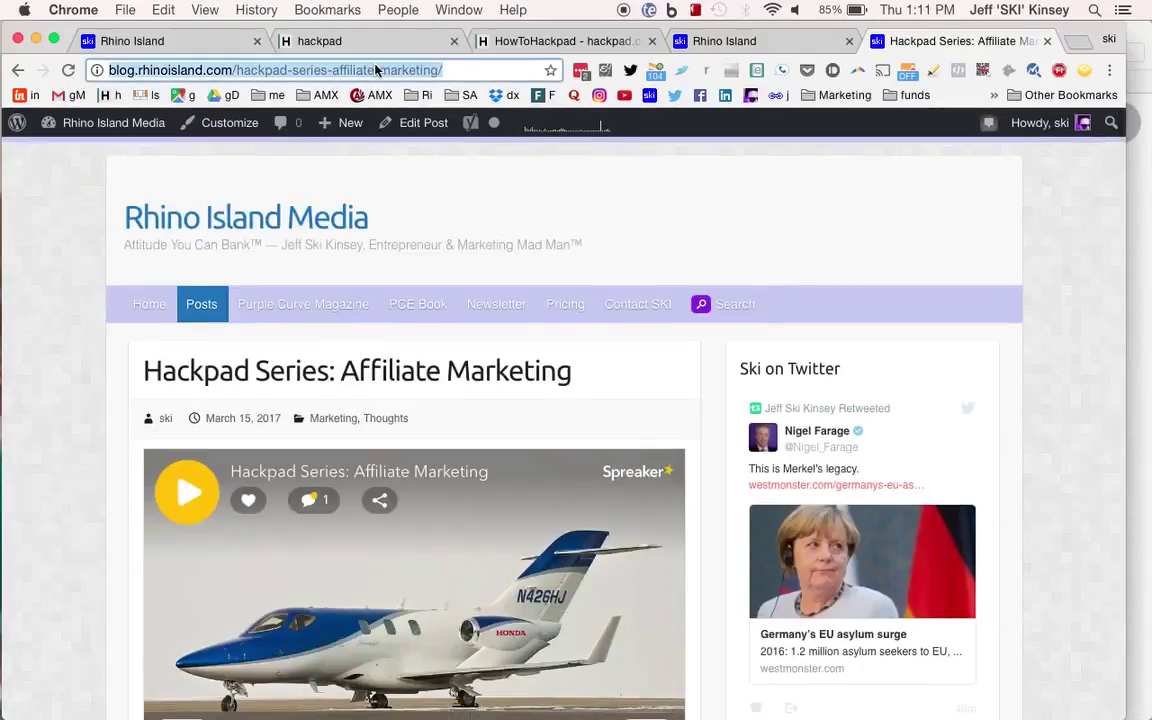
click(607, 72)
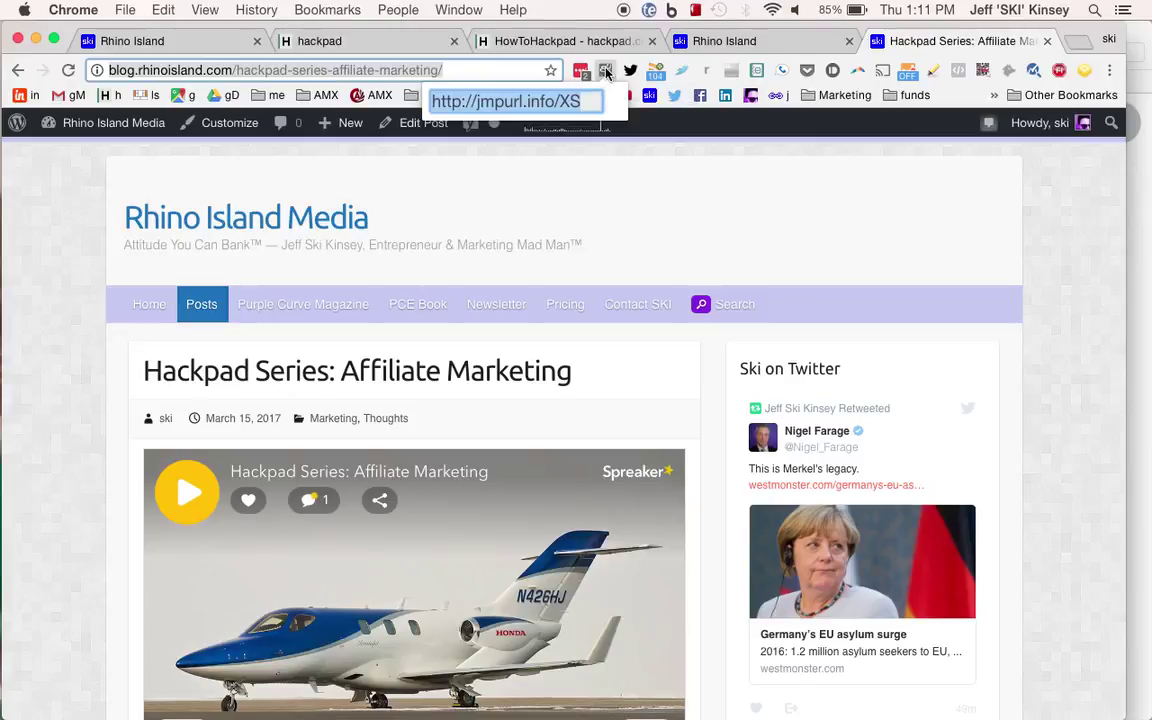
click(1047, 42)
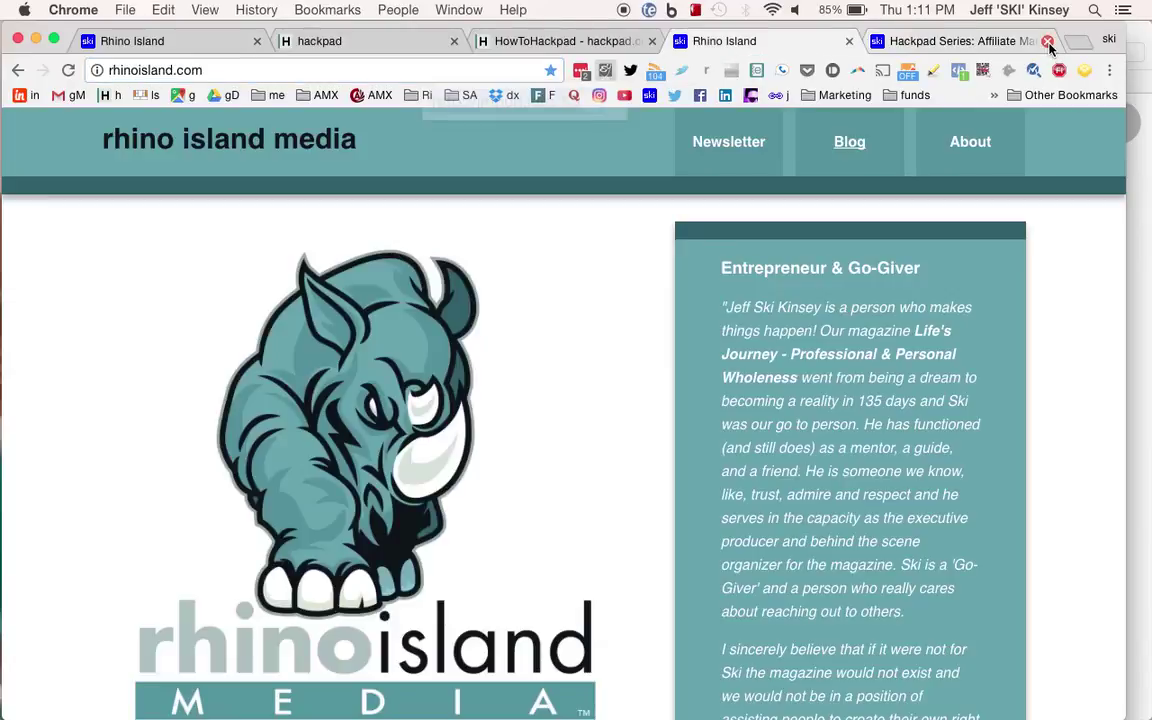
Back in the pad, type 'Hackpad Embedded in Blog' under Podcasts and add 'Hackpad' to the spelling dictionary.
click(880, 41)
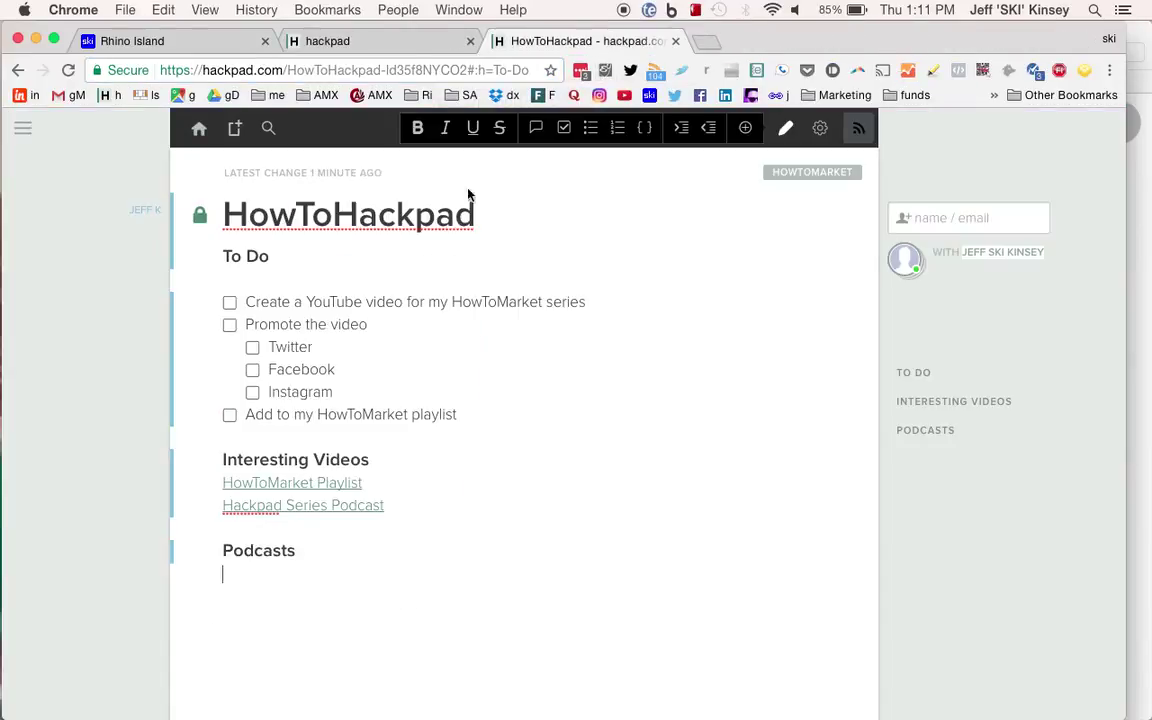
mouse_move(307, 491)
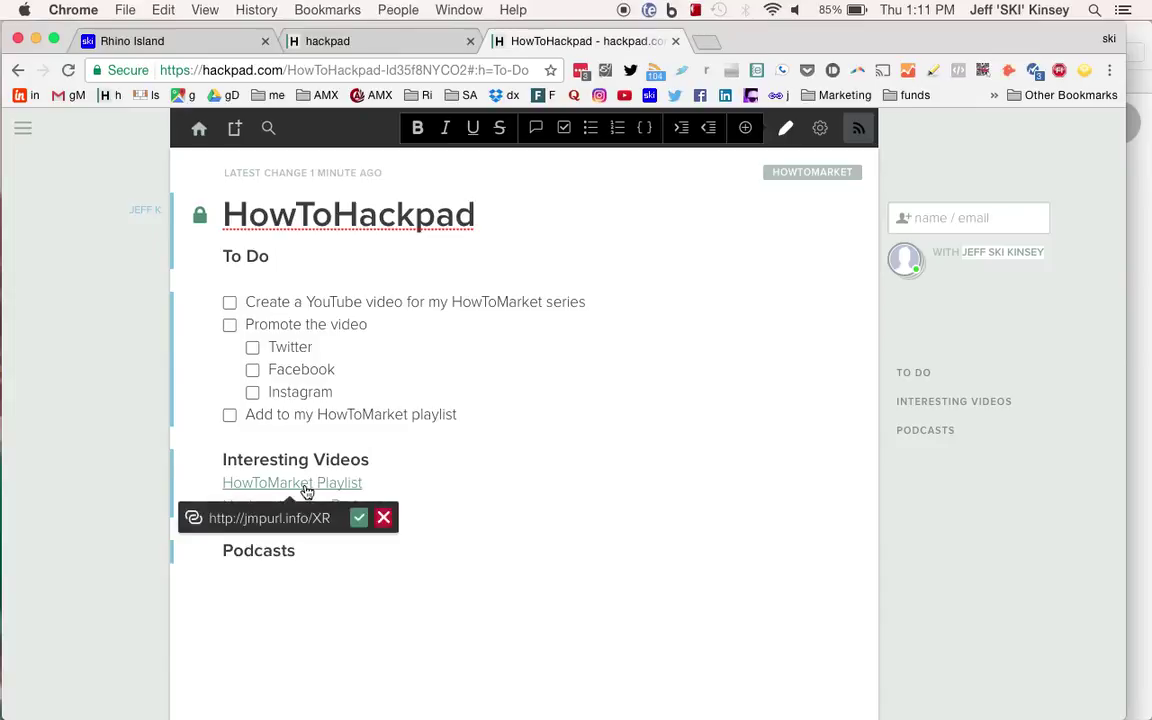
text(Hackpad Embedded)
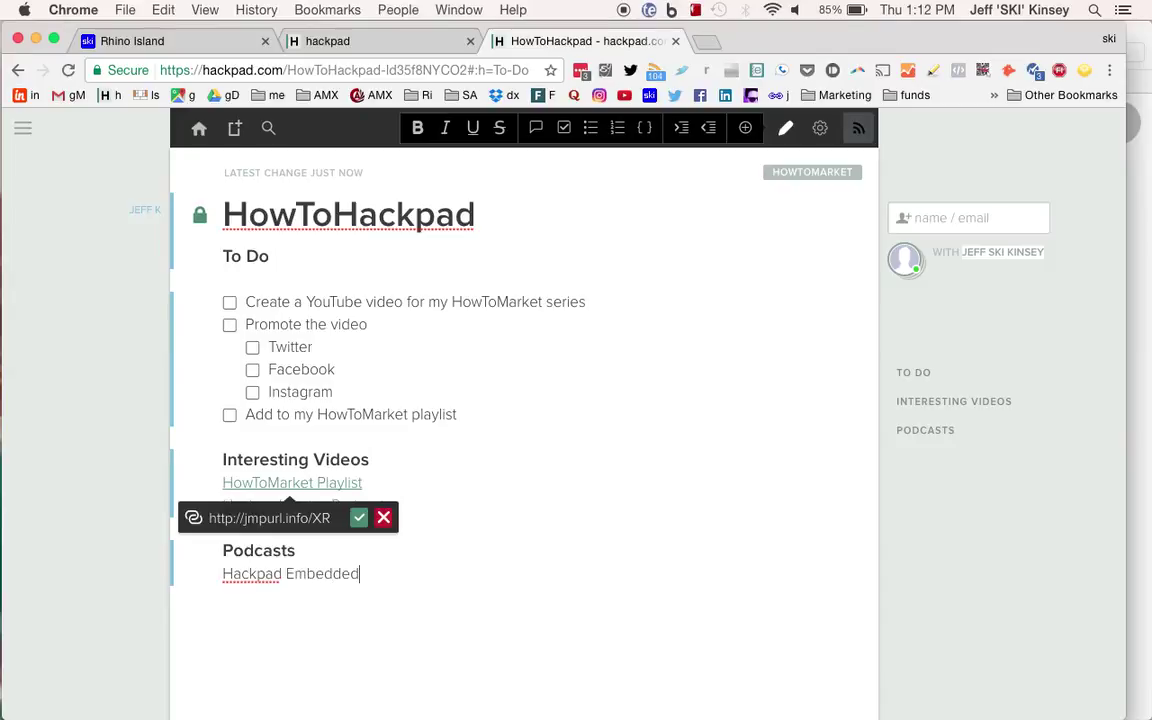
text( in Blog)
click(270, 576)
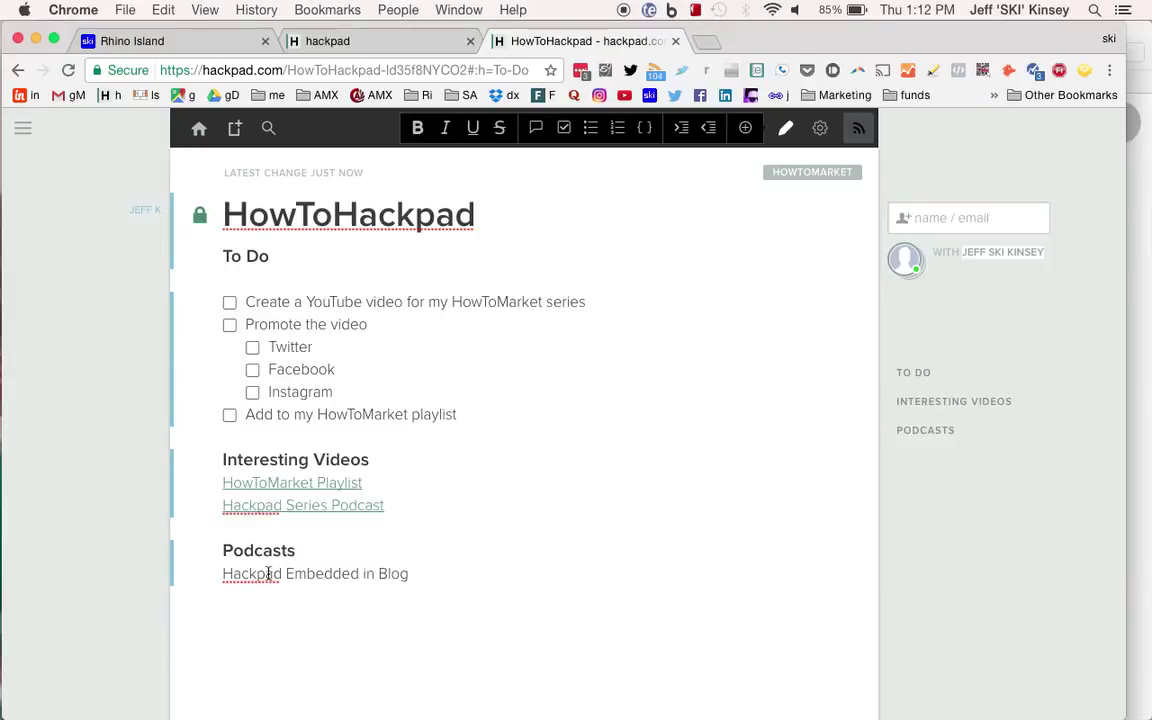
click(268, 573)
right_click(268, 573)
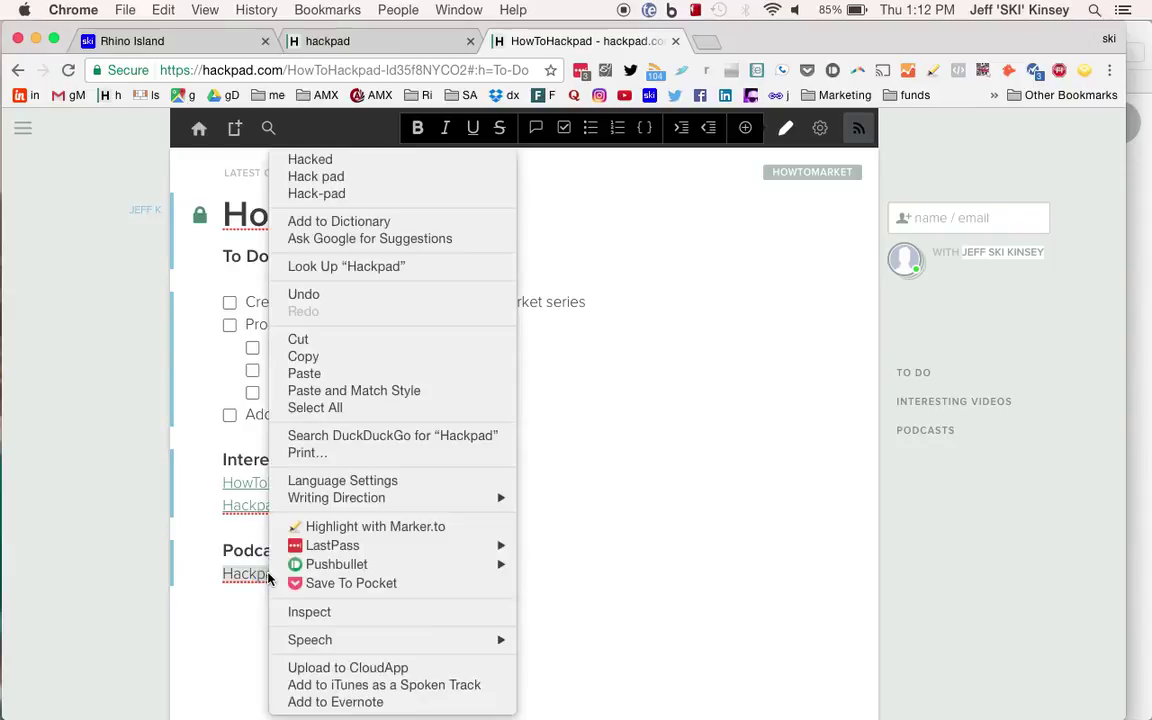
click(335, 221)
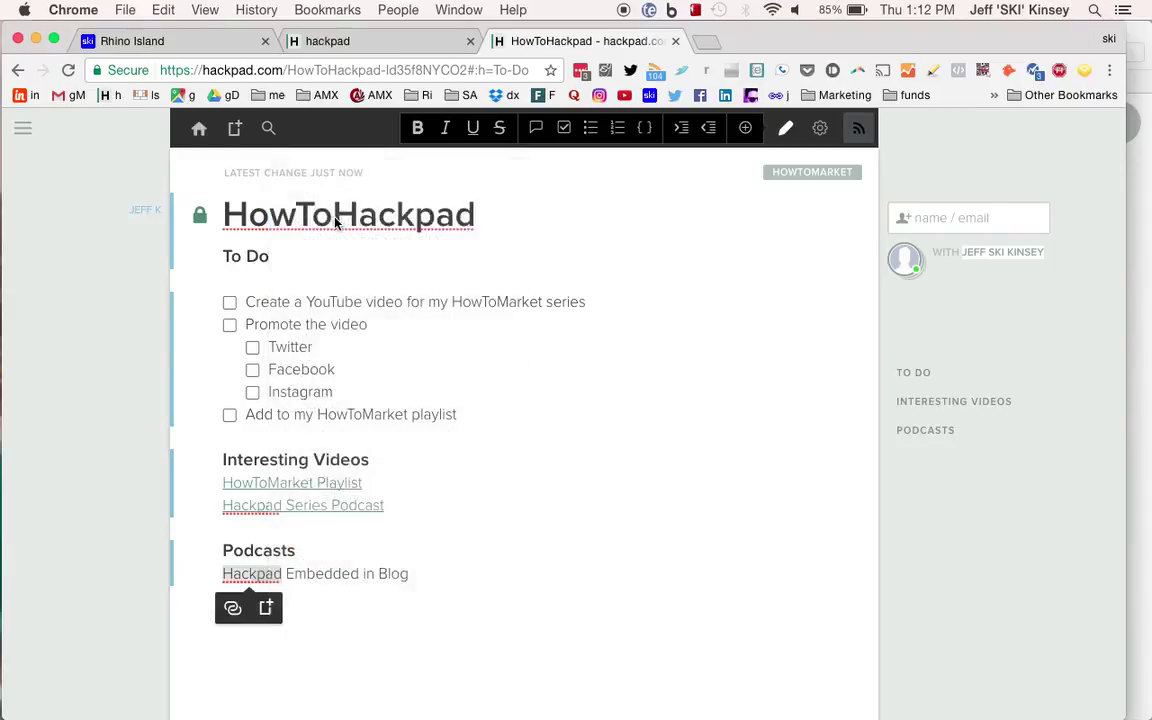
click(455, 557)
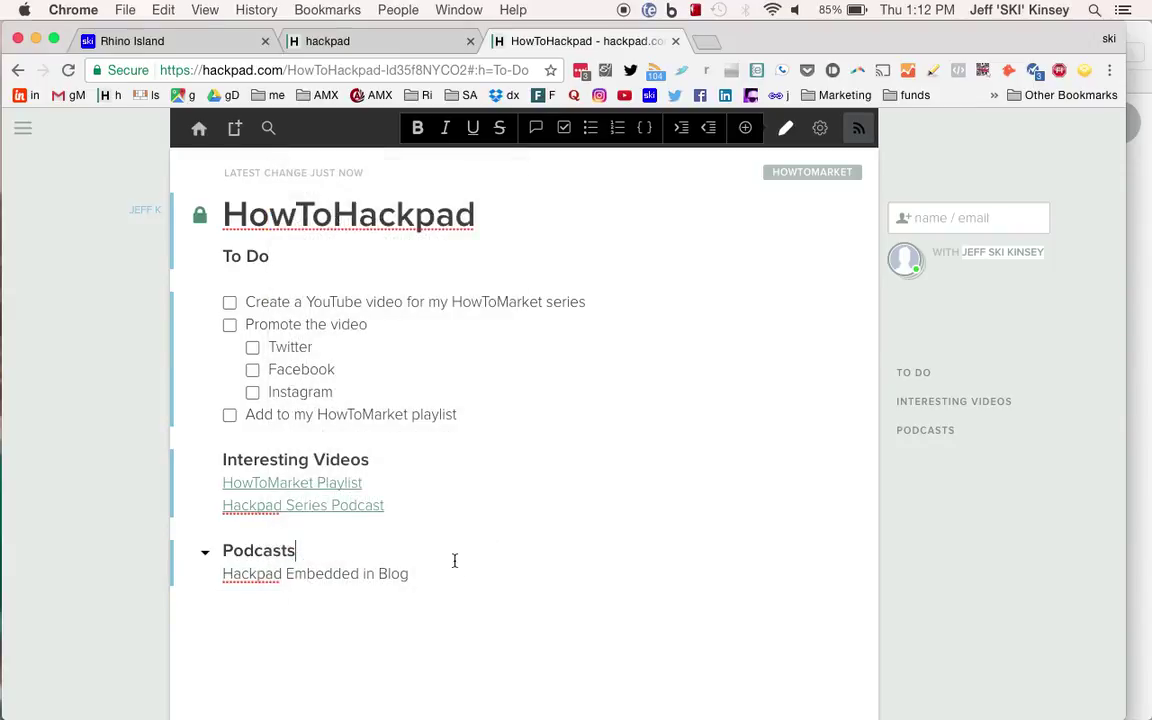
double_click(333, 573)
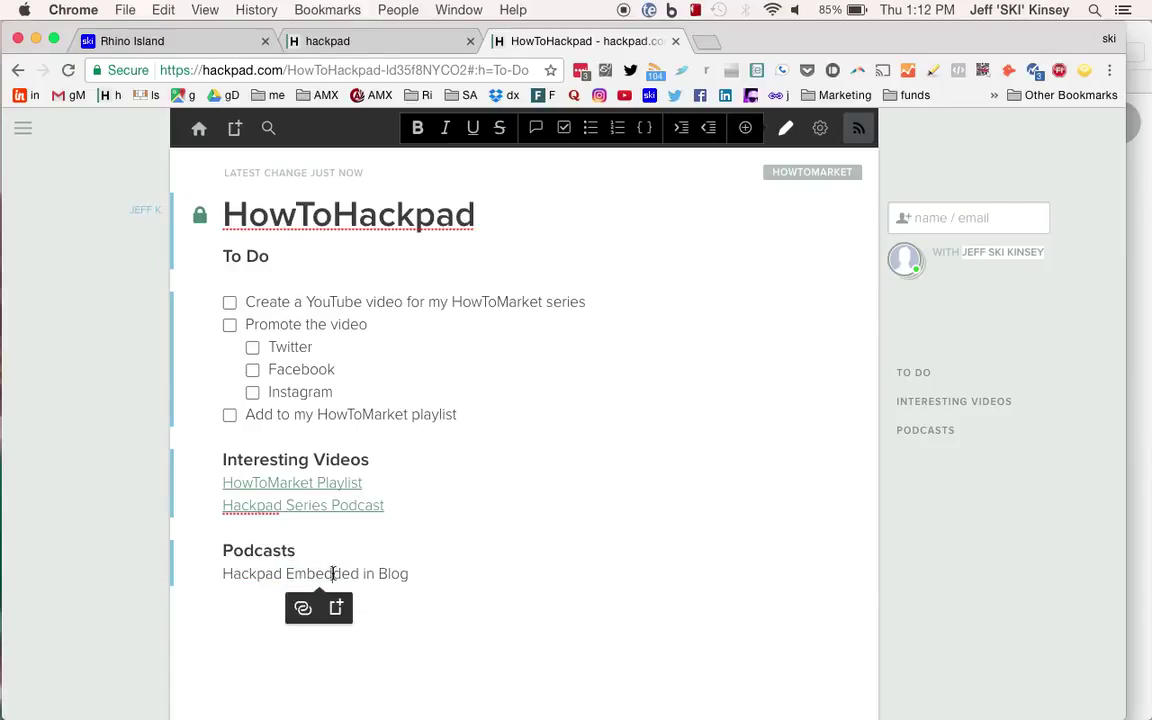
triple_click(333, 573)
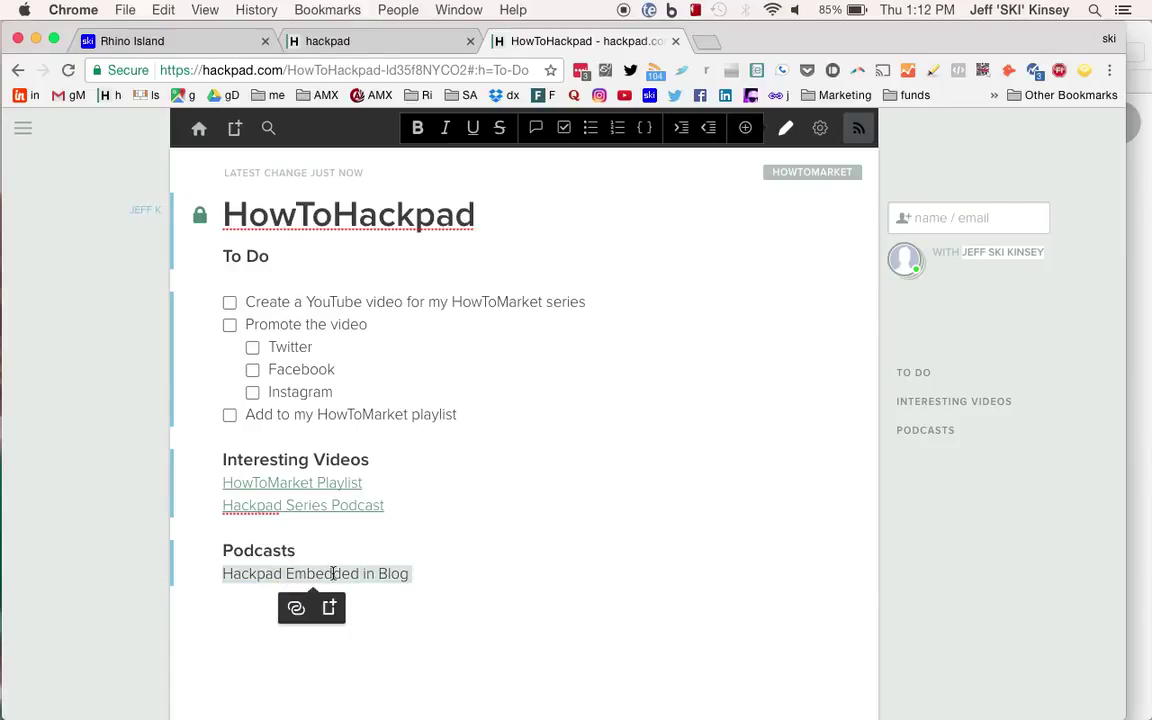
click(296, 607)
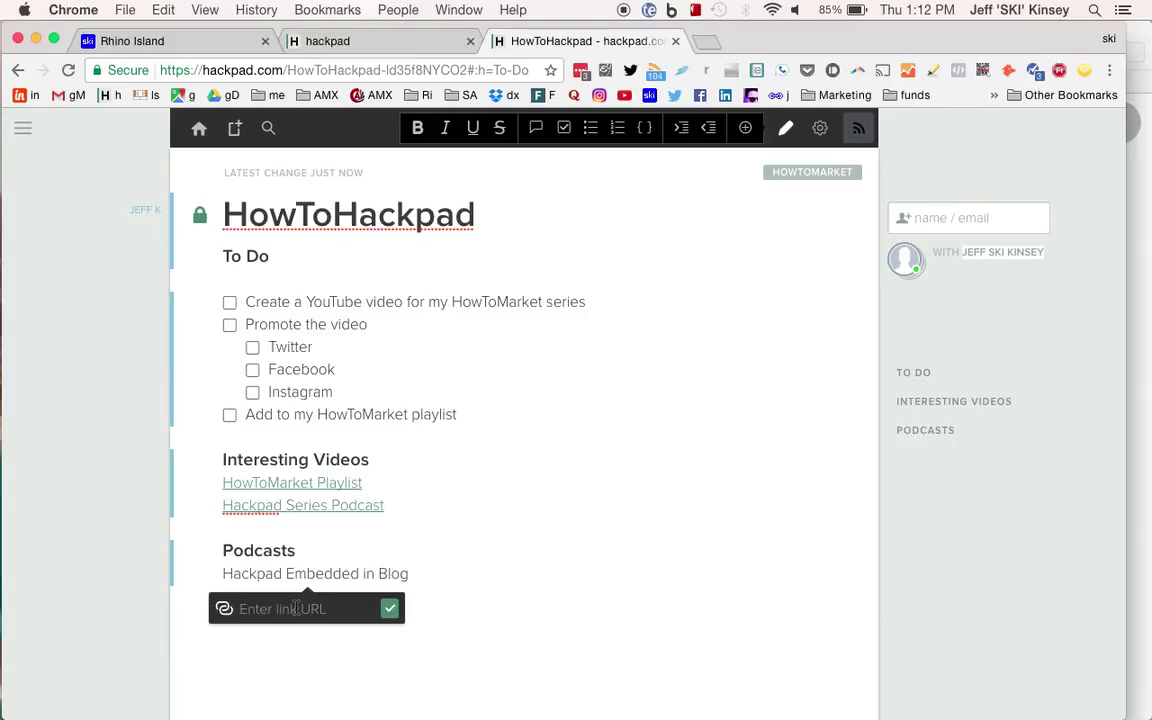
text(http://jmpurl.info/XS)
key(Return)
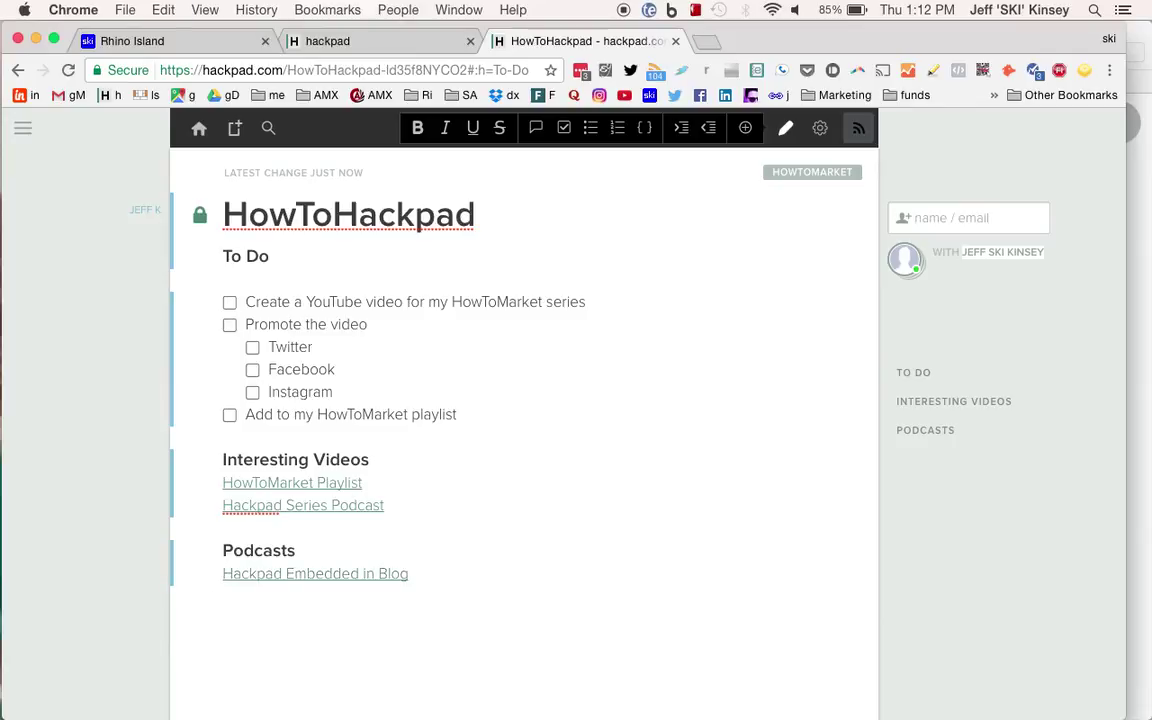
click(318, 586)
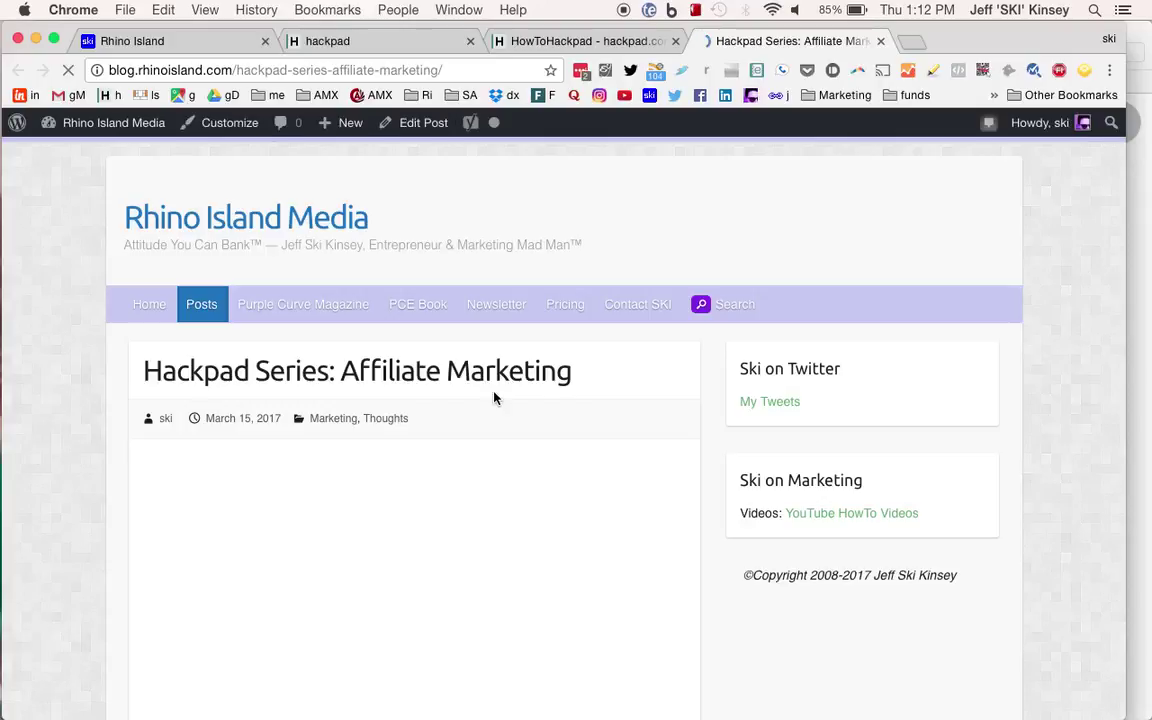
Look over the 'Hackpad Series: Affiliate Marketing' post and its podcast player, then close its tab.
scroll(482, 441, down, 1)
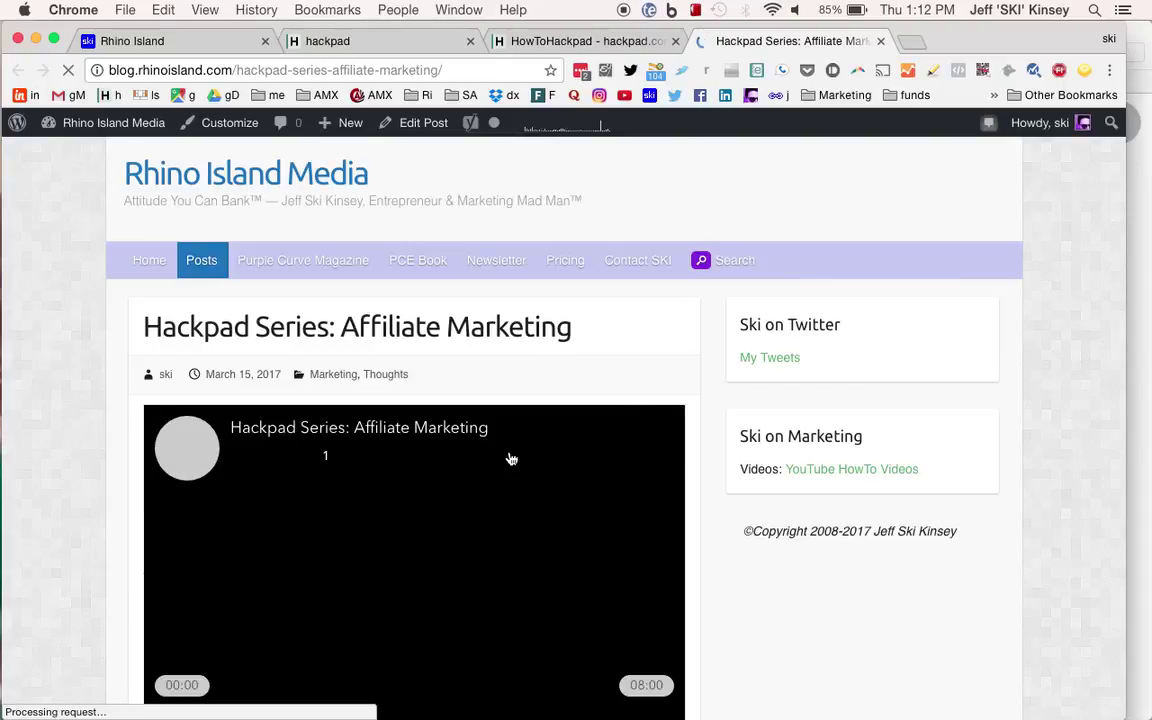
scroll(511, 458, down, 4)
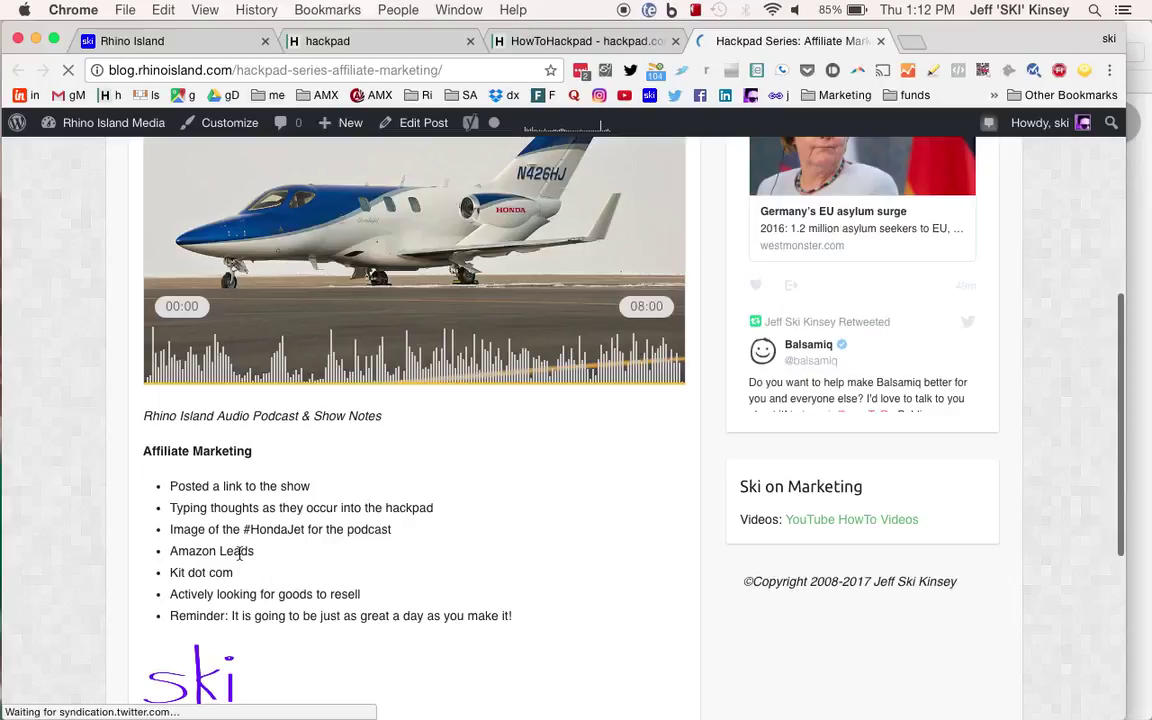
scroll(240, 553, up, 4)
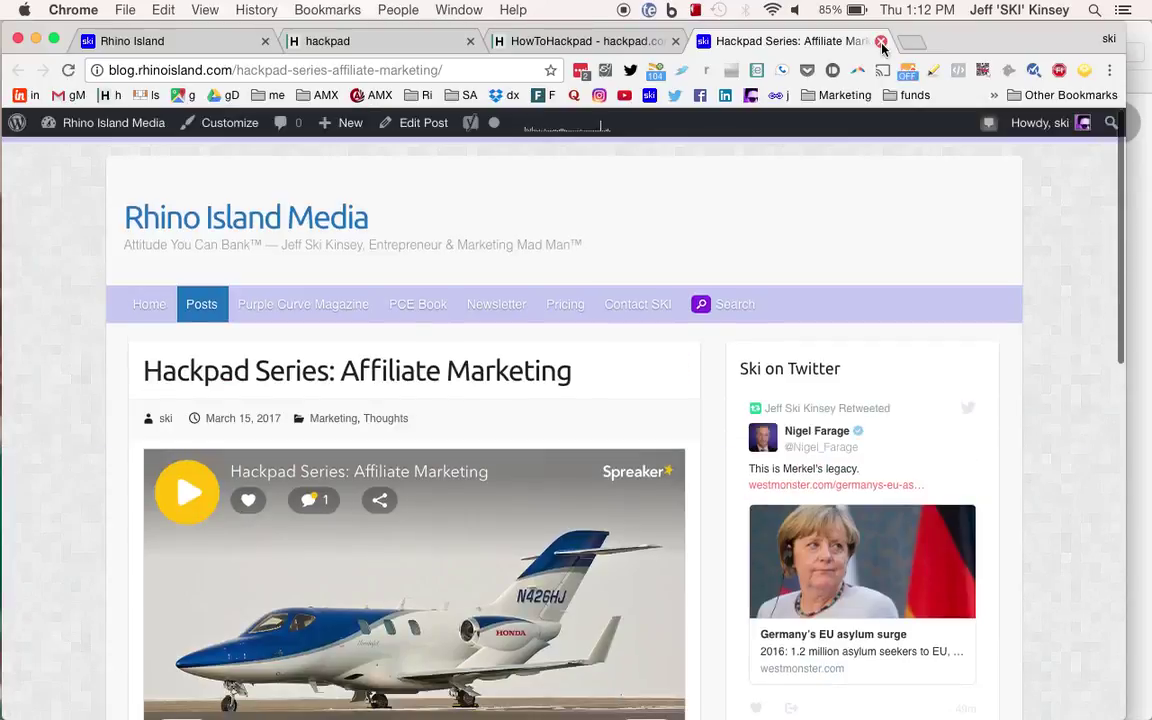
click(881, 42)
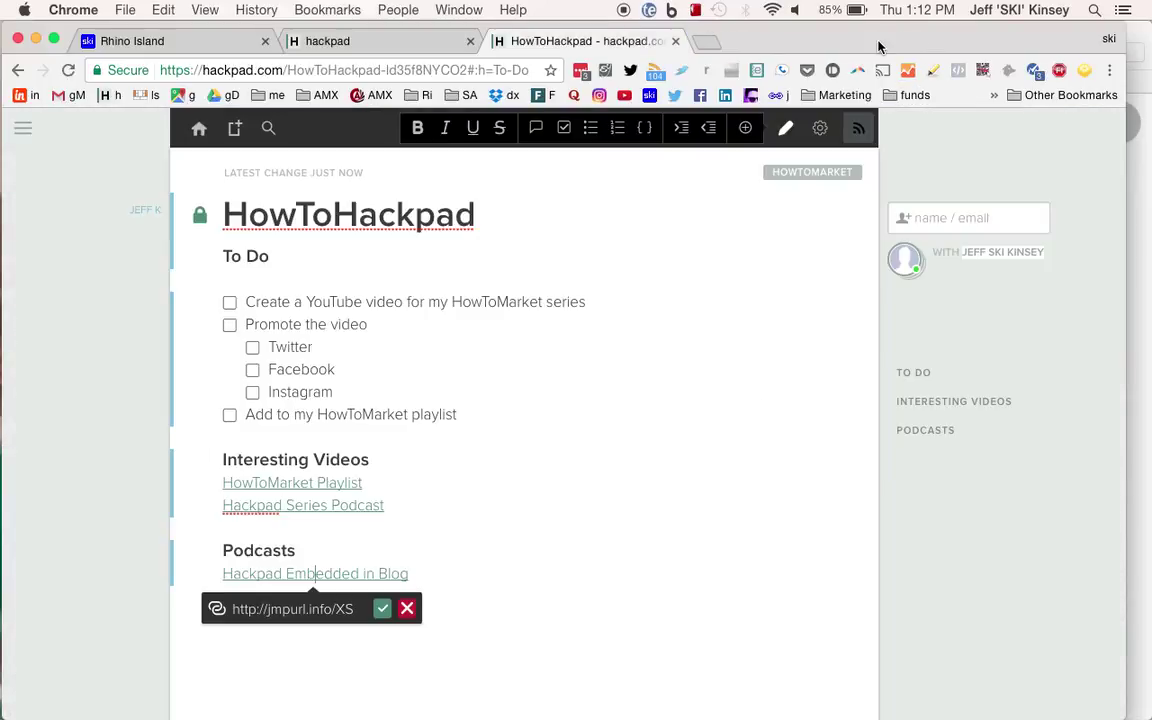
Type 'Reach out to Ski:' on a new line after the Podcasts link, leaving an empty line beneath.
click(617, 332)
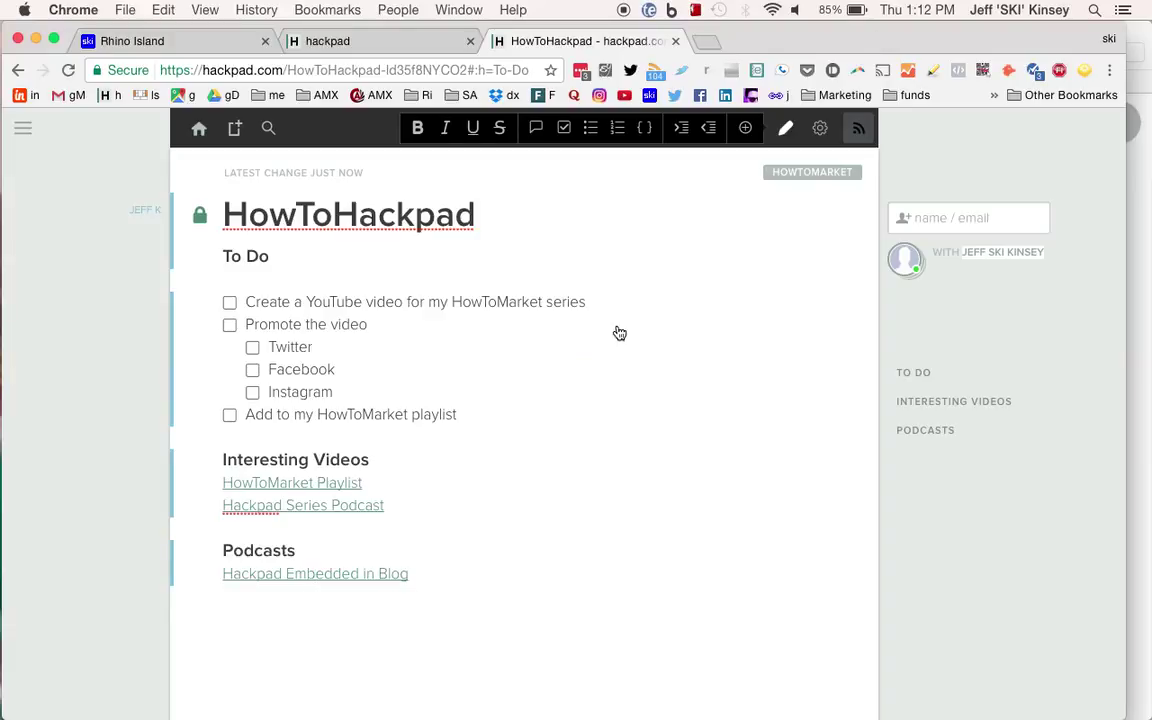
click(450, 573)
key(Return)
key(Return)
text(Reach out to Ski:)
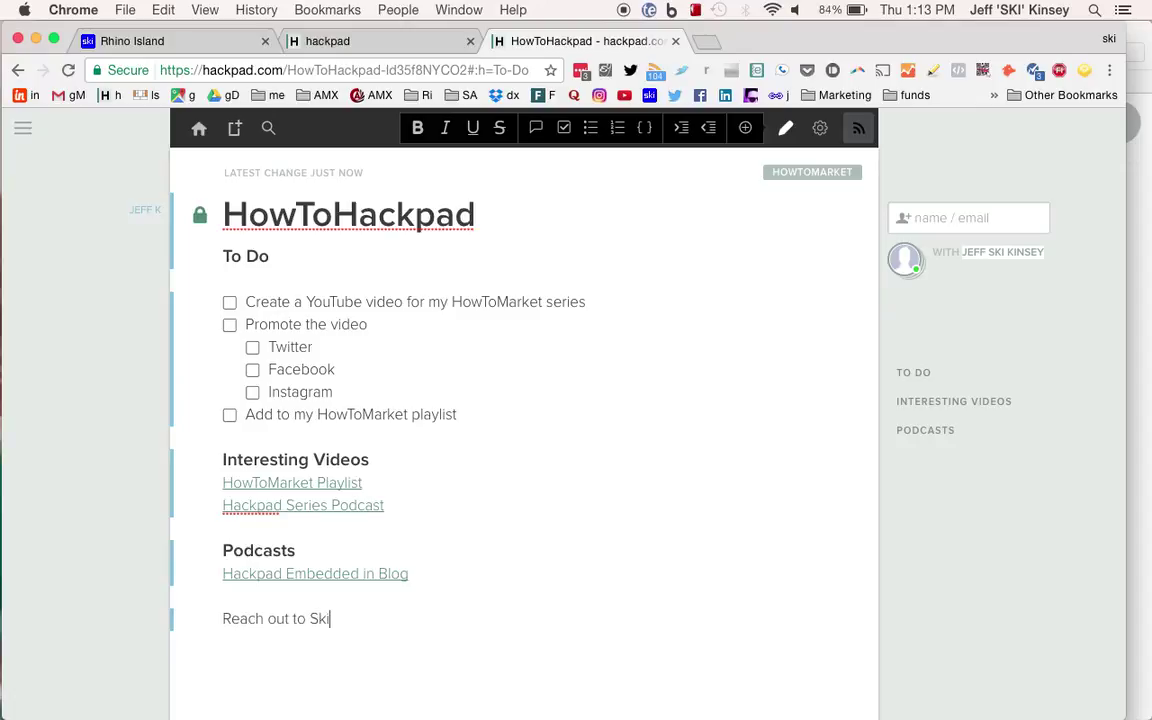
key(Return)
click(745, 130)
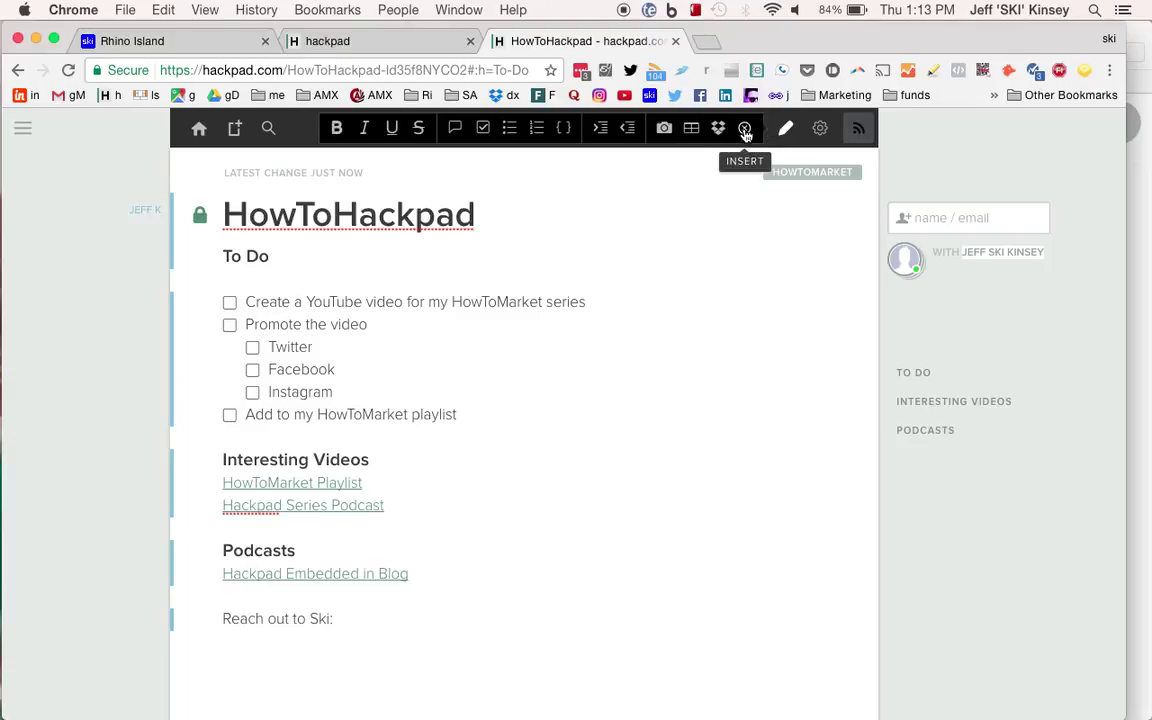
Insert the skiBanner600x72.png image from the advertising folder into the pad.
click(665, 128)
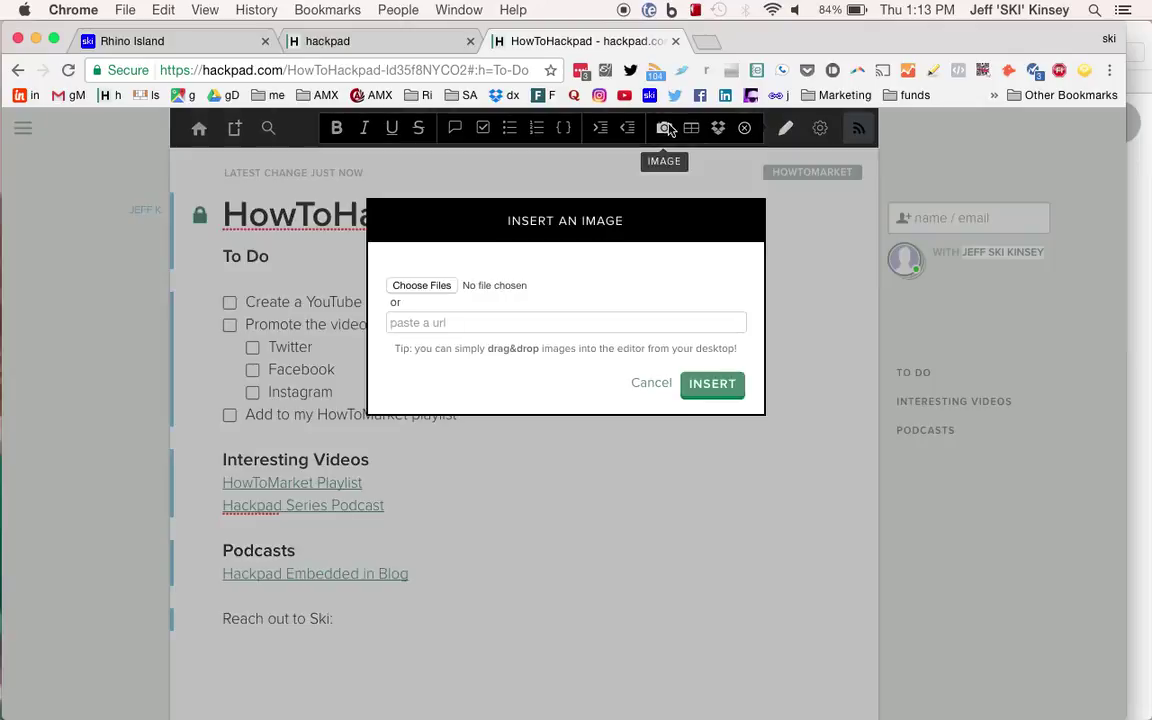
click(405, 290)
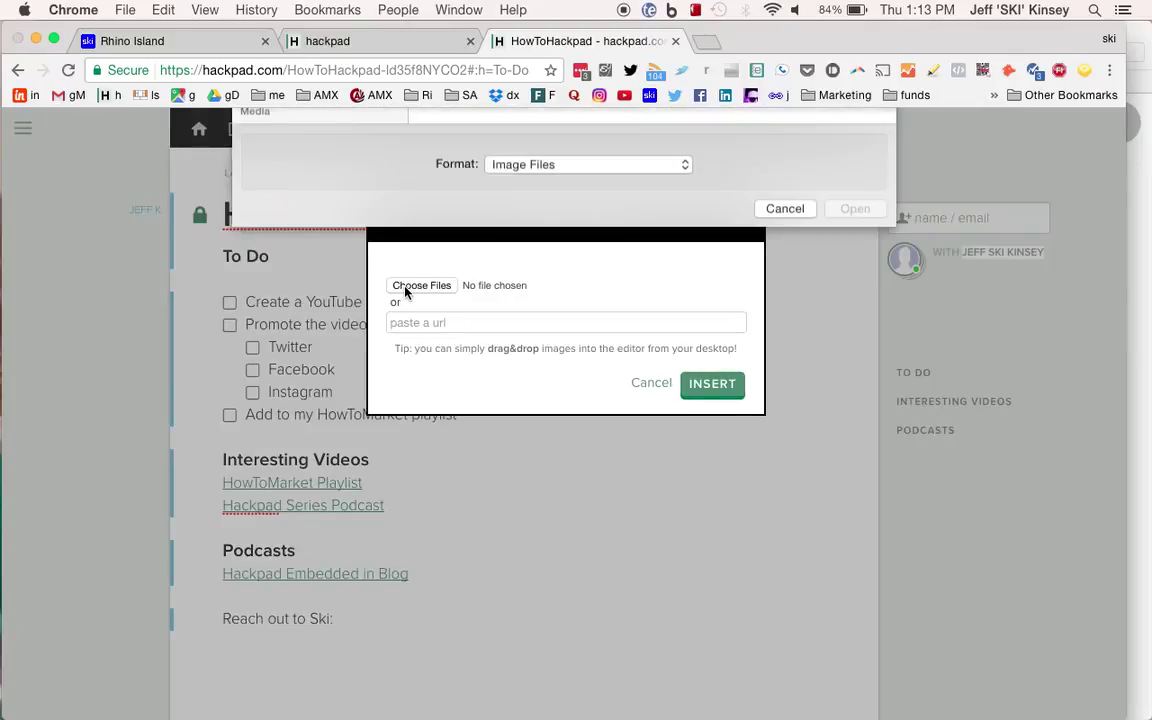
click(305, 367)
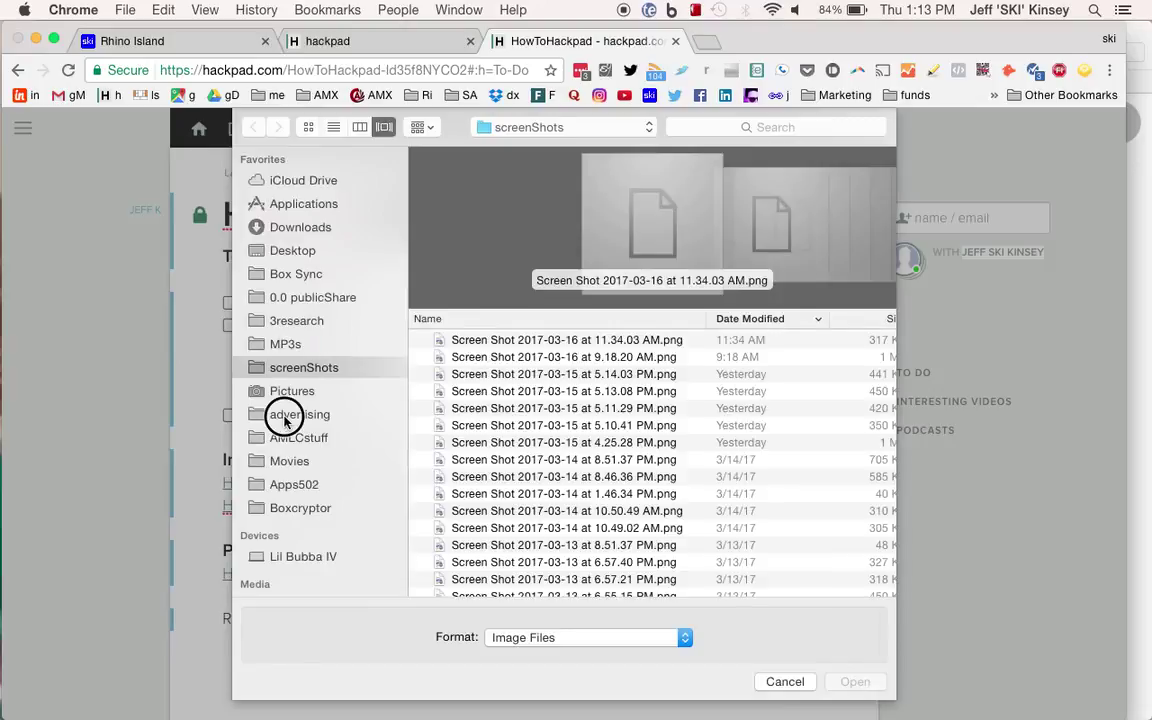
click(285, 414)
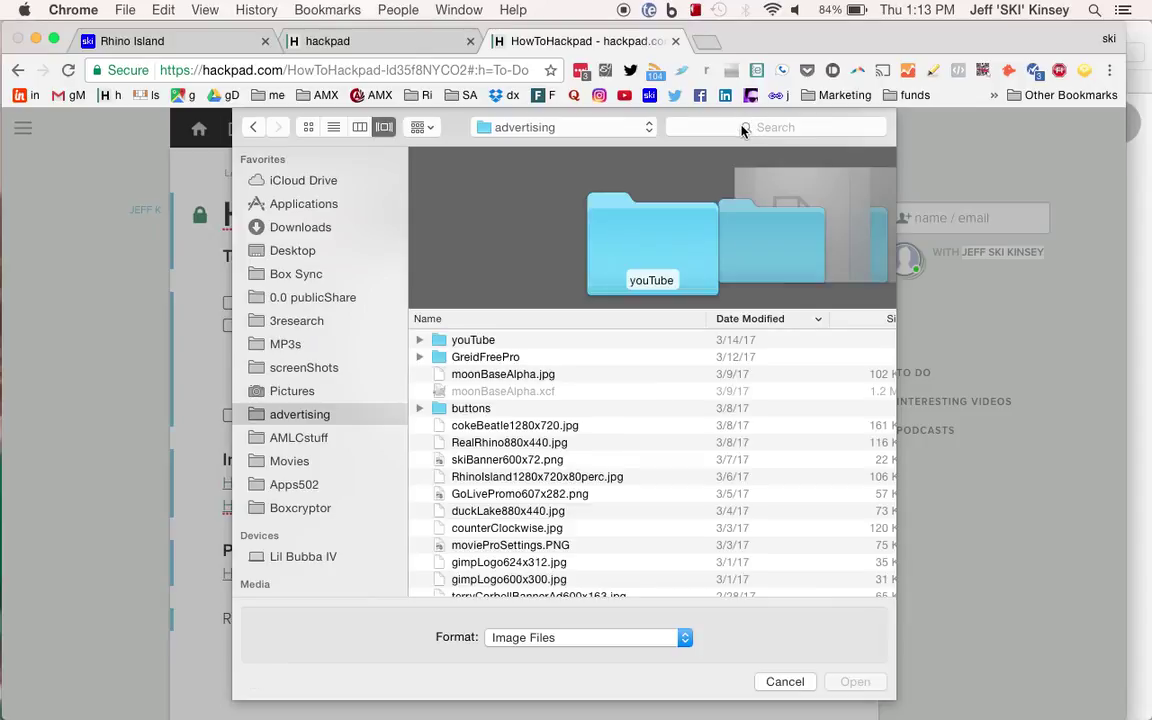
click(495, 462)
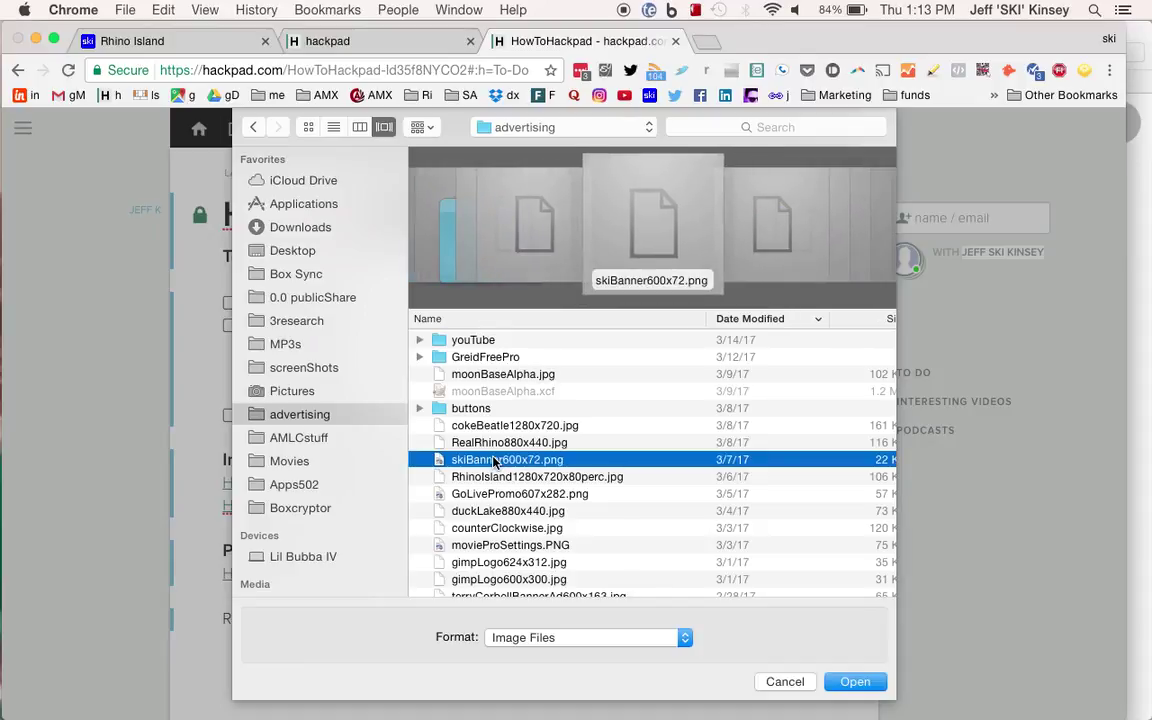
click(856, 686)
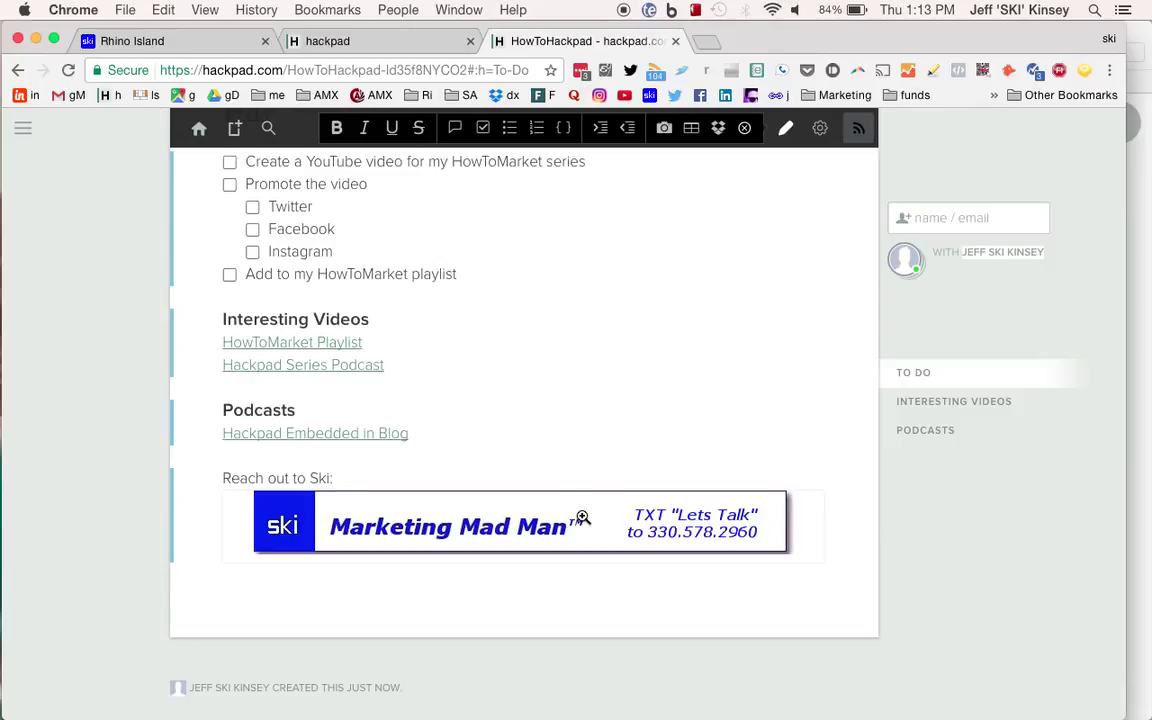
Close the image menu and add an empty line between 'Reach out to Ski:' and the banner.
right_click(582, 518)
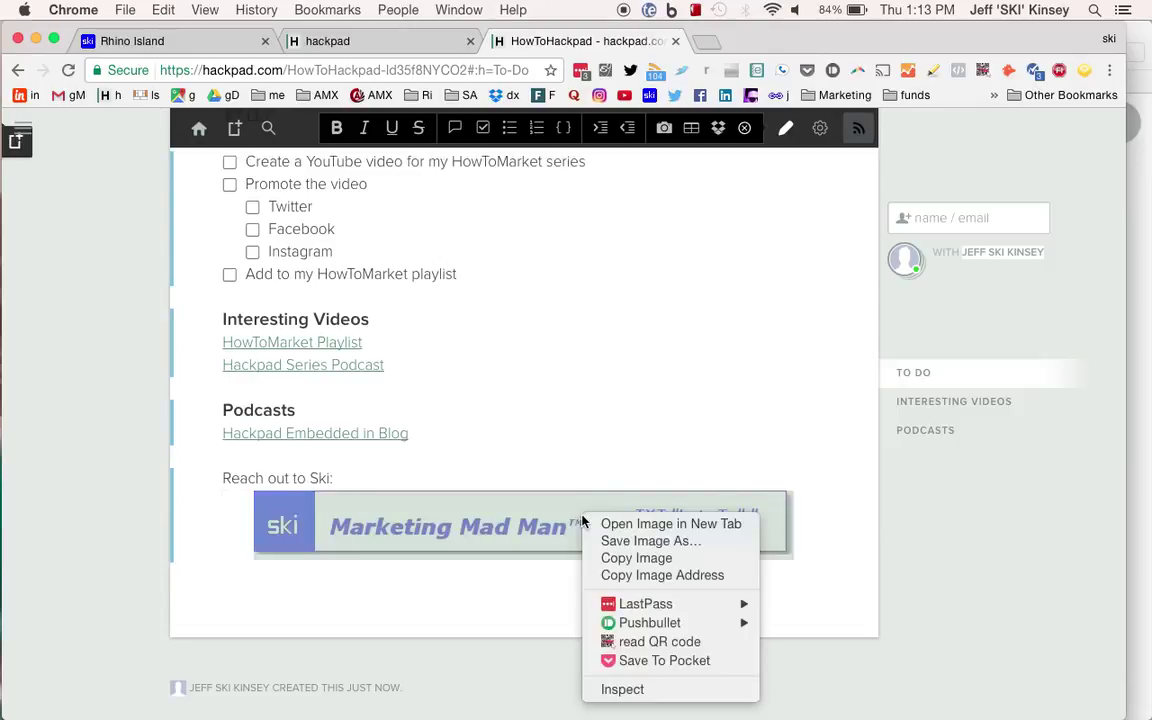
click(579, 435)
click(577, 435)
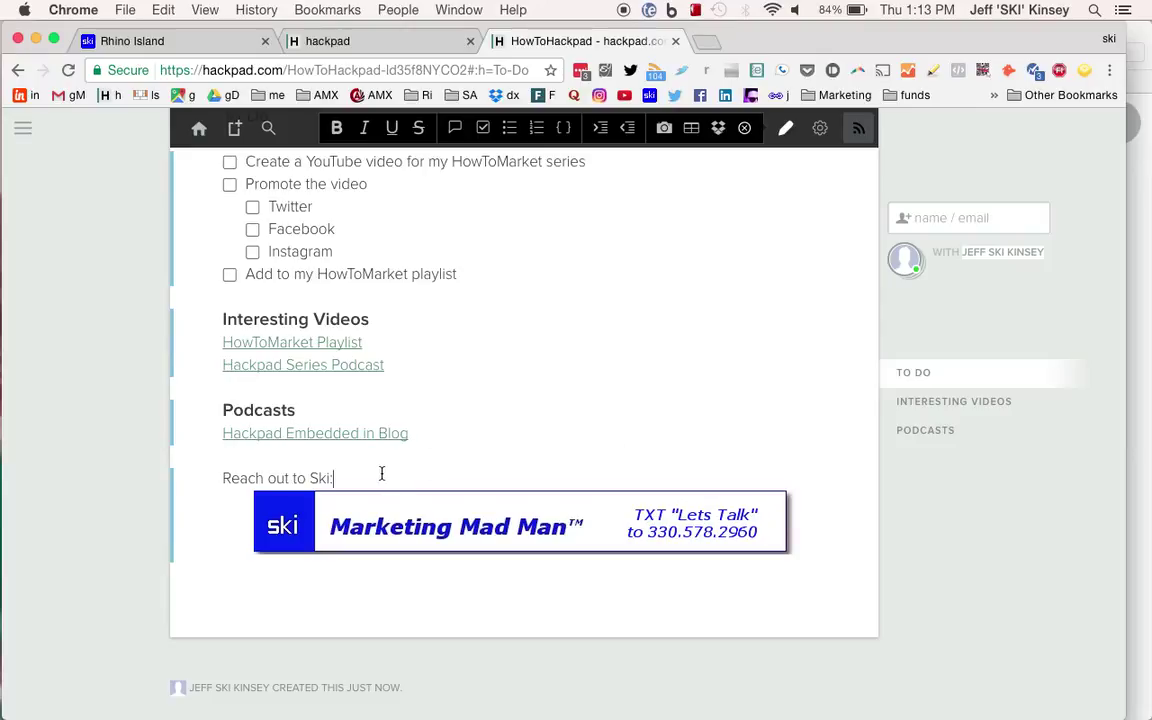
key(Return)
scroll(381, 474, down, 2)
scroll(410, 443, up, 5)
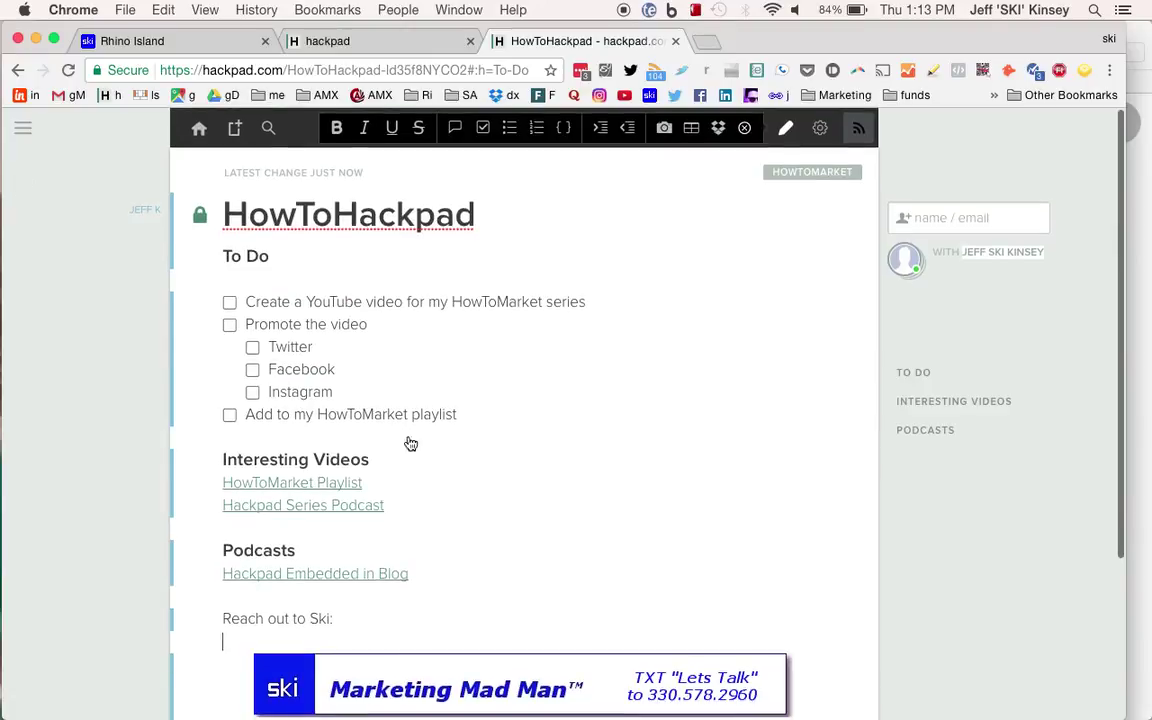